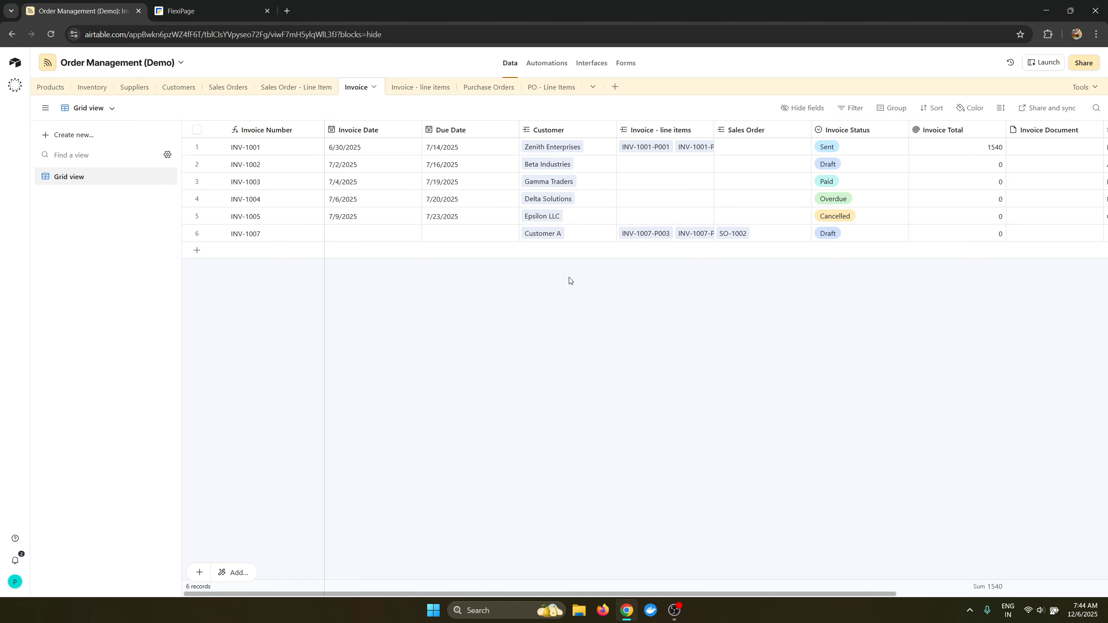
Step: Examine the Invoice Status options and the Invoice Document attachment cell of record INV-1001 in the Invoice table
click(855, 149)
click(855, 150)
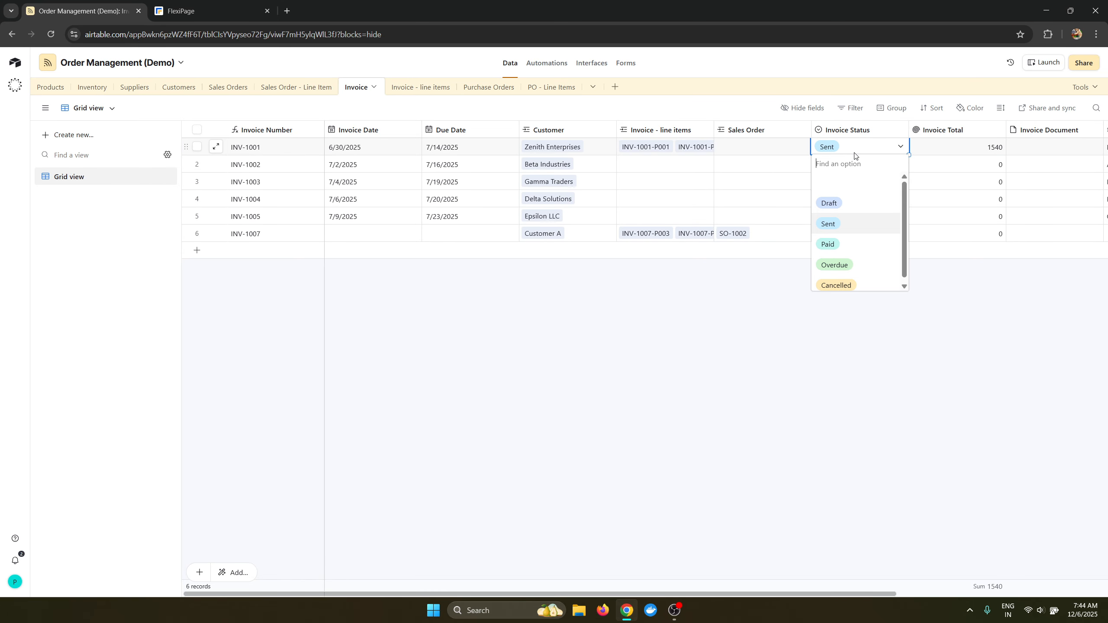
click(845, 231)
click(867, 150)
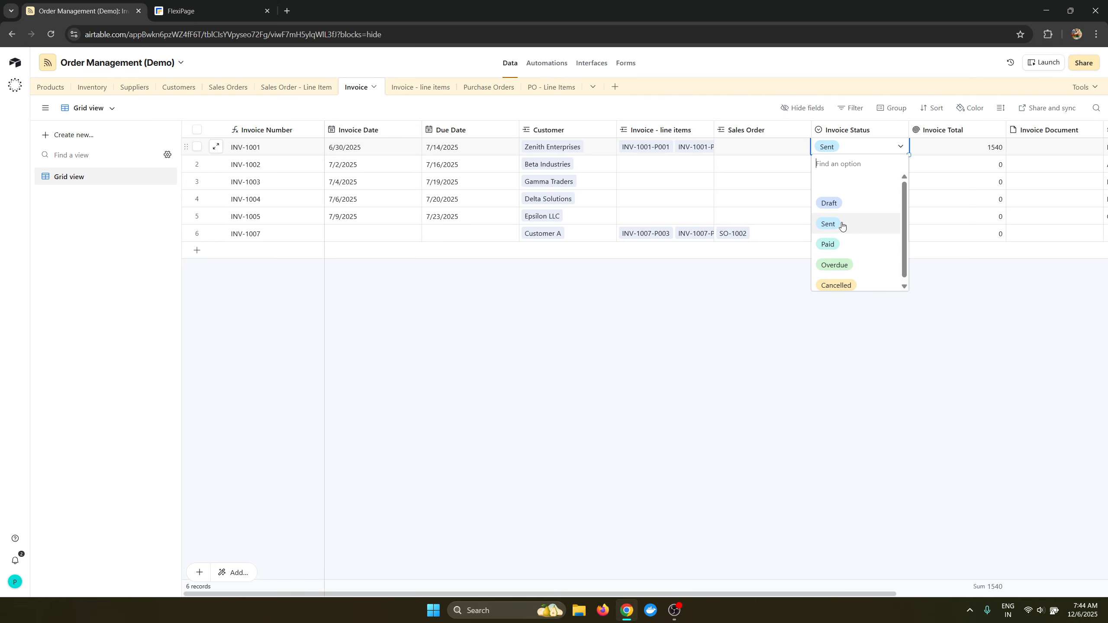
click(845, 223)
click(853, 146)
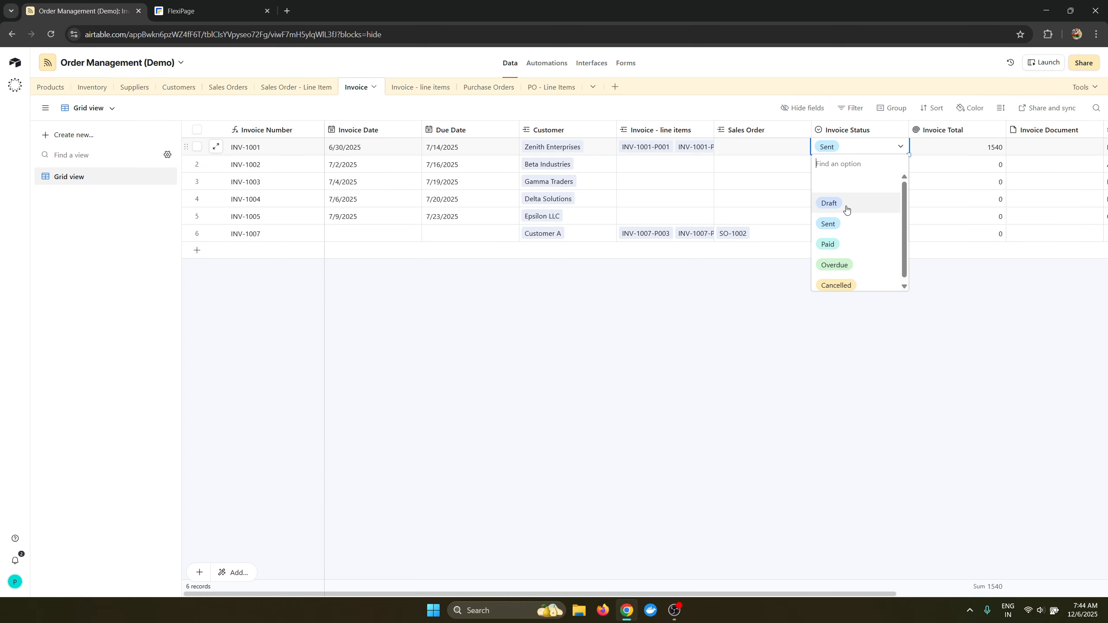
click(1009, 290)
click(1041, 155)
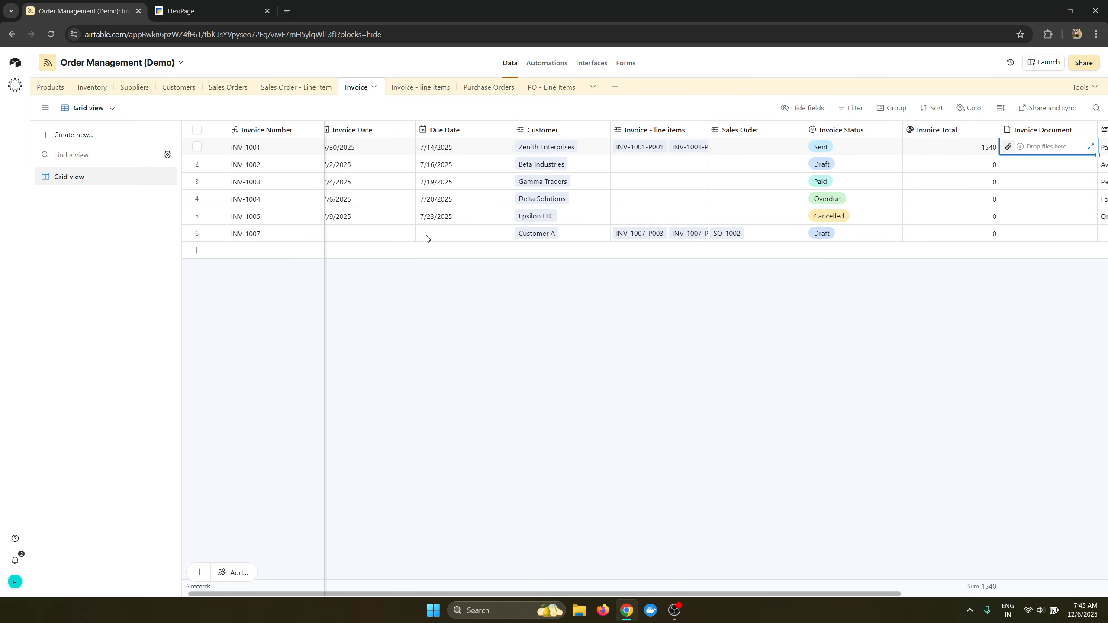
drag(457, 595, 383, 591)
Step: Switch to FlexiPage, check the connected data platforms in the settings, and return to the document templates
click(209, 11)
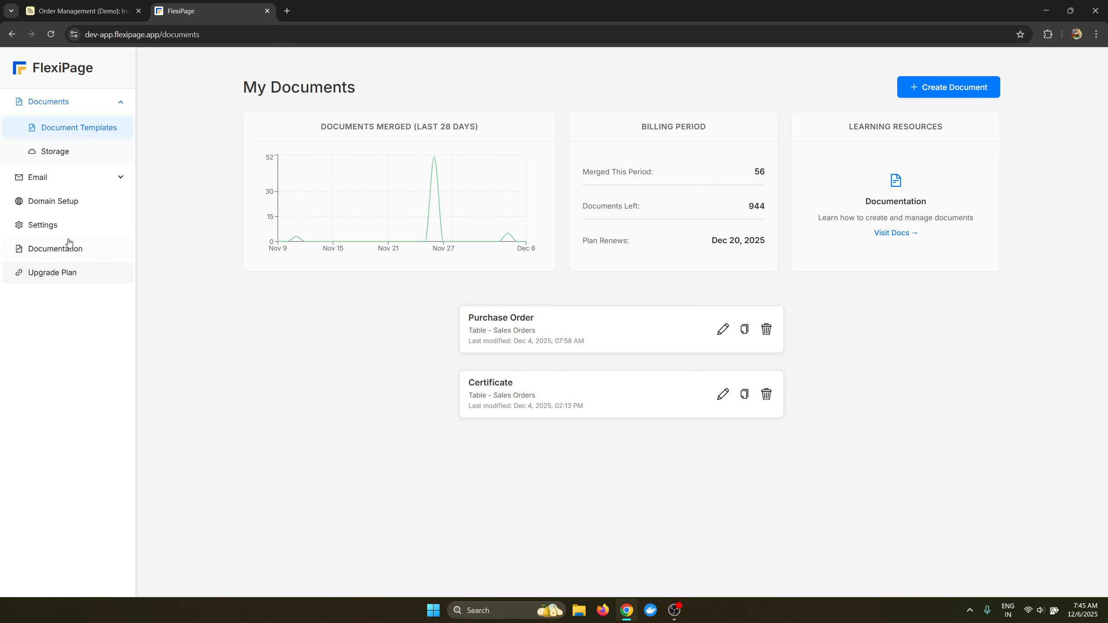
click(61, 224)
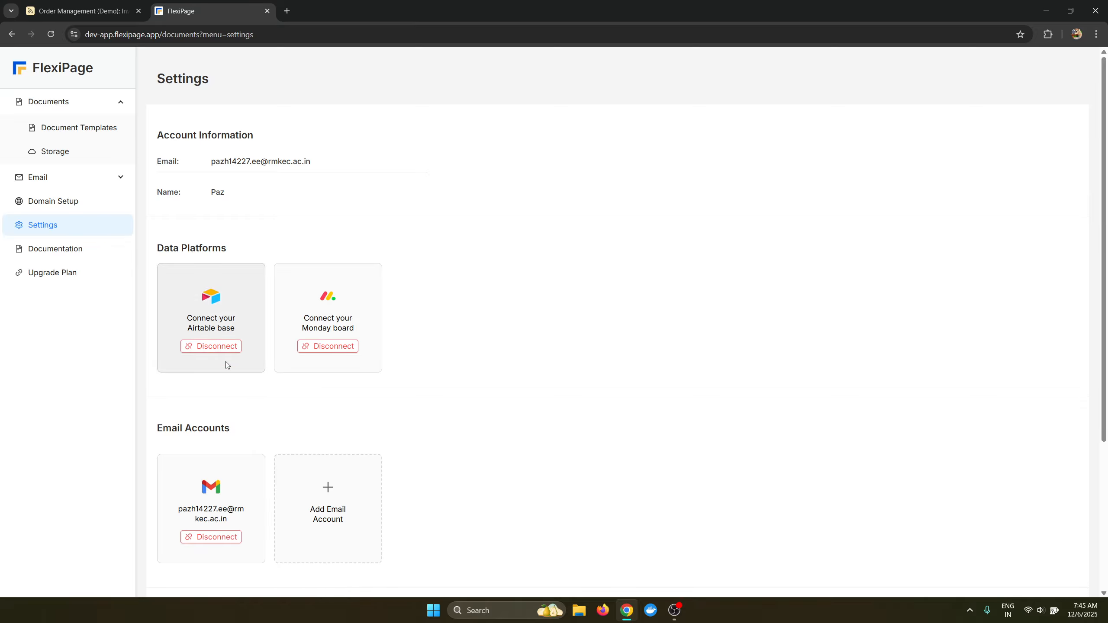
click(62, 131)
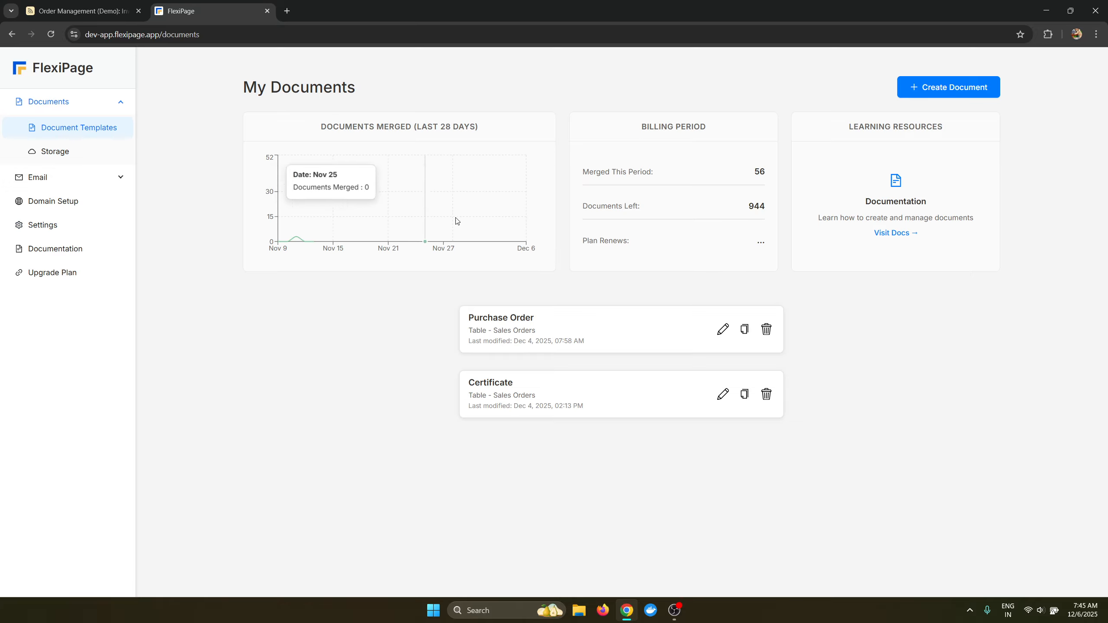
Step: Start a new template of type Document with Airtable as its data platform, and check the source base in Airtable
click(920, 93)
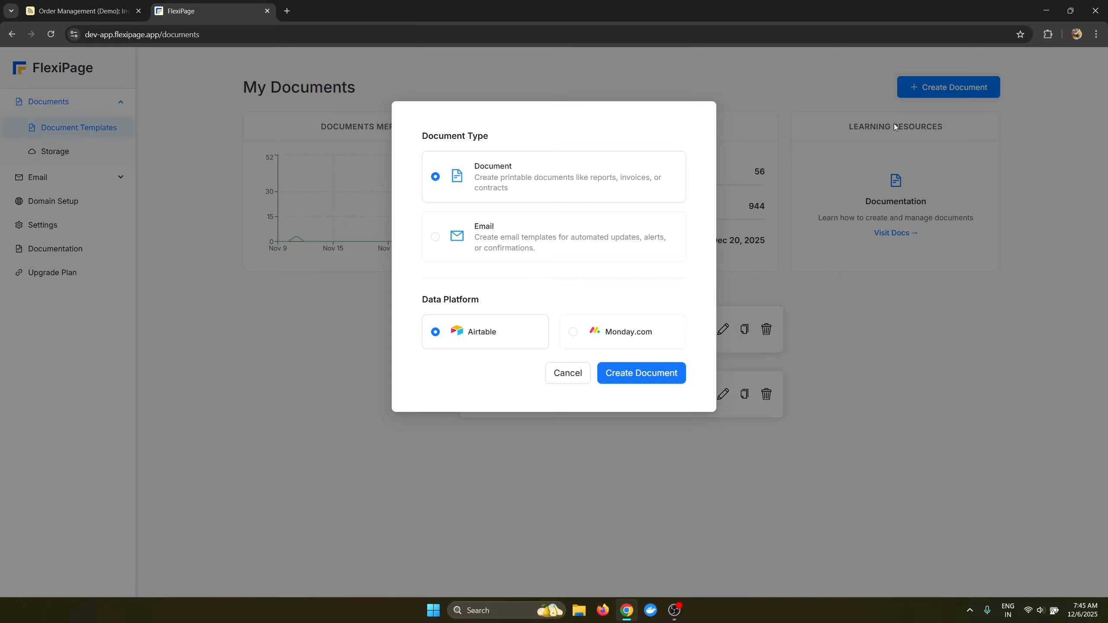
click(659, 373)
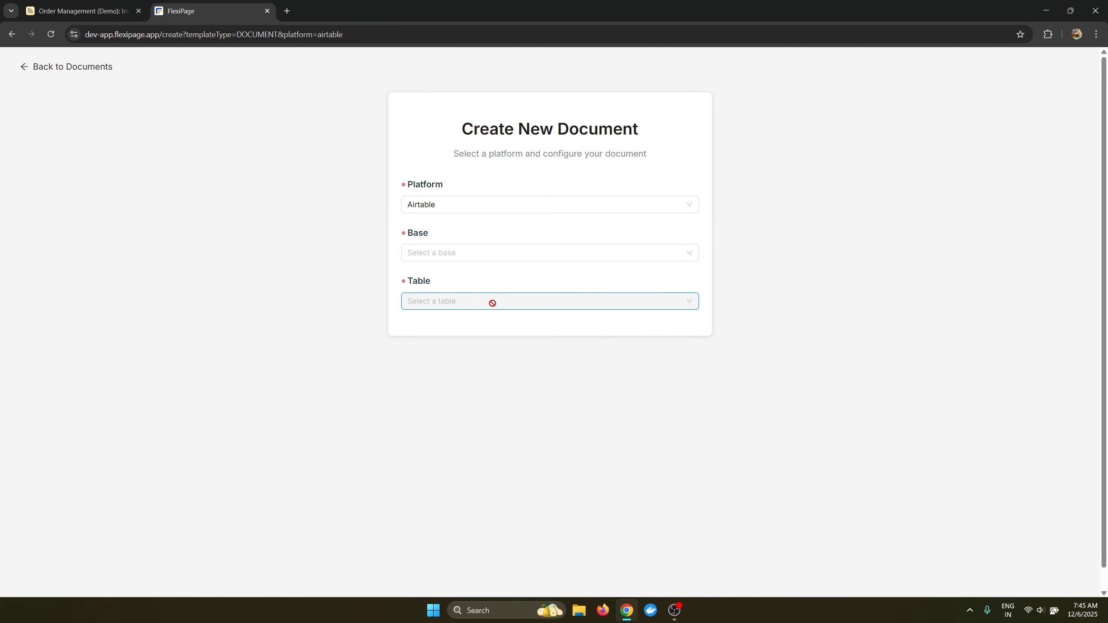
click(94, 16)
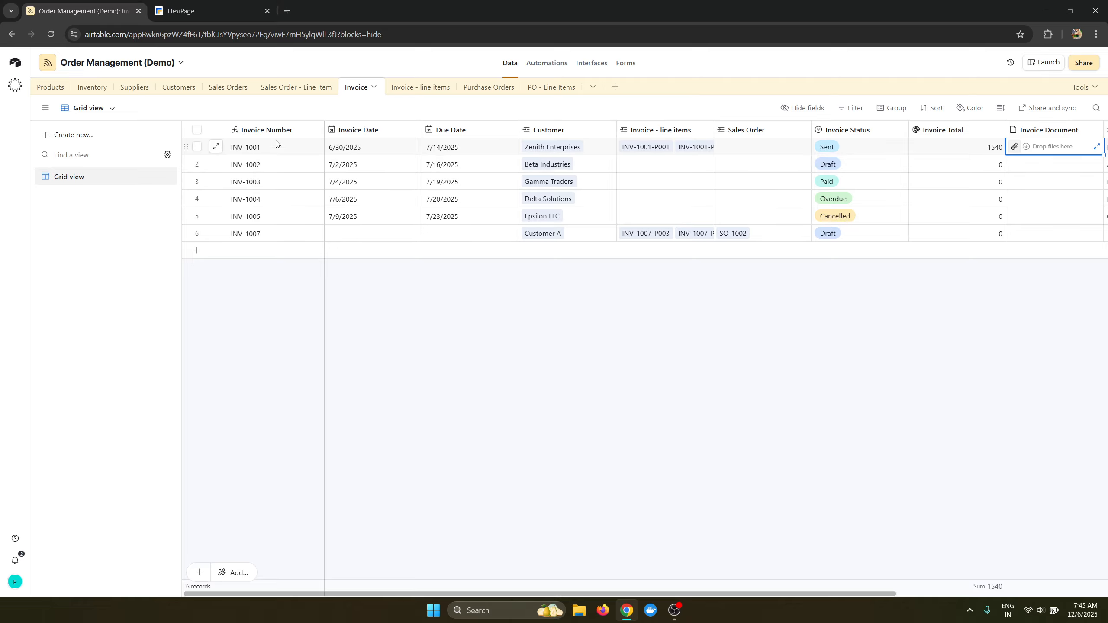
click(195, 5)
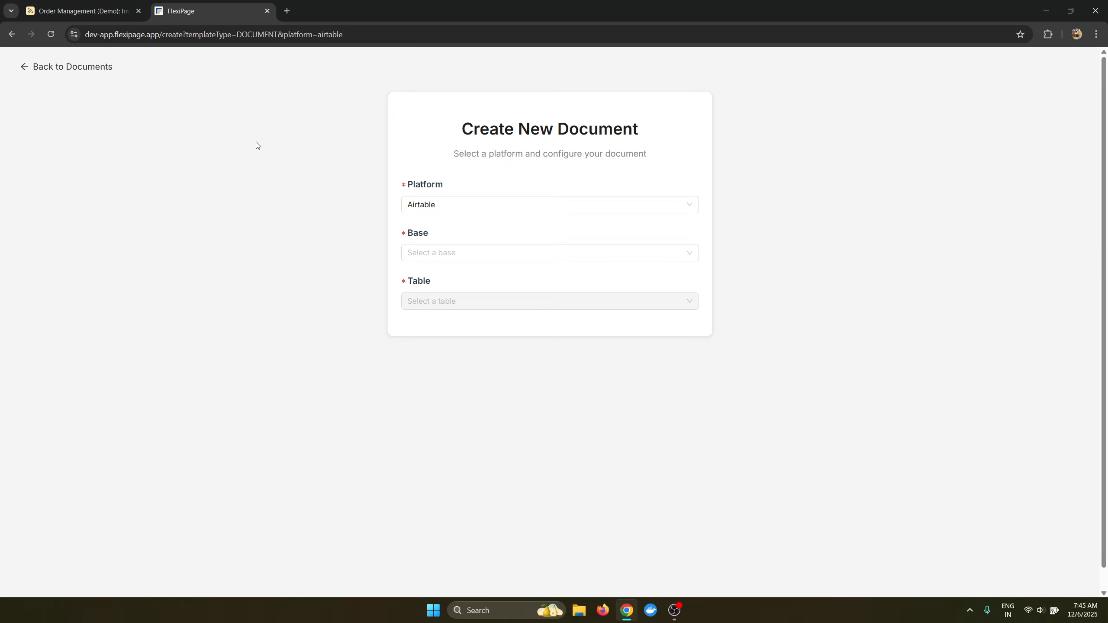
Step: Select the Order Management (Demo) base and its Invoice table, and create the document from the blank template
click(455, 254)
click(478, 327)
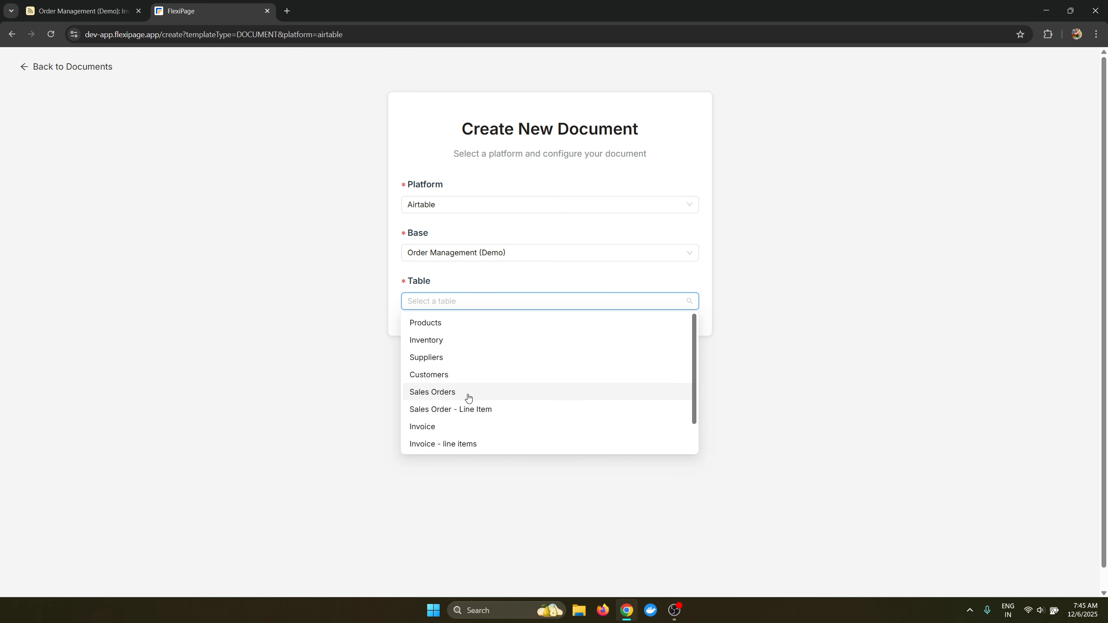
scroll(466, 406, down, 2)
click(460, 390)
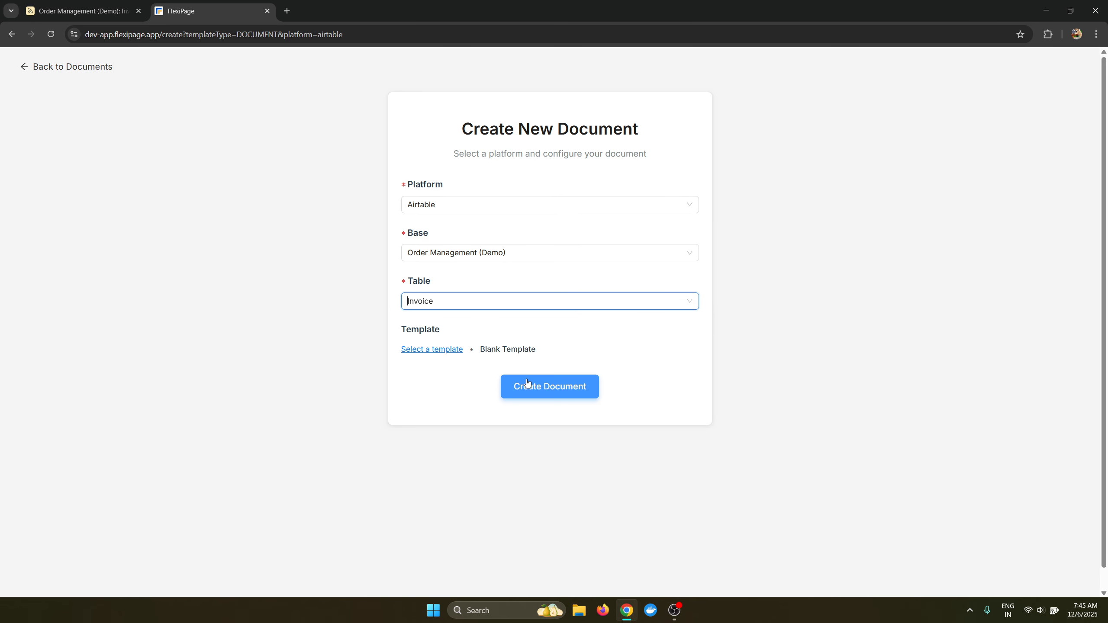
click(432, 349)
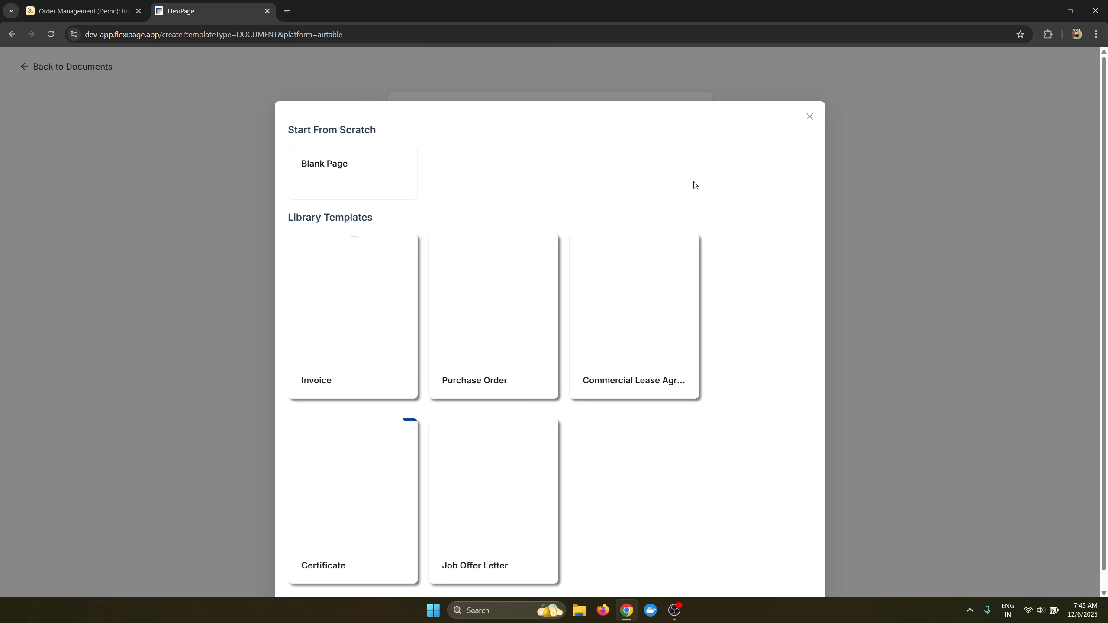
click(810, 116)
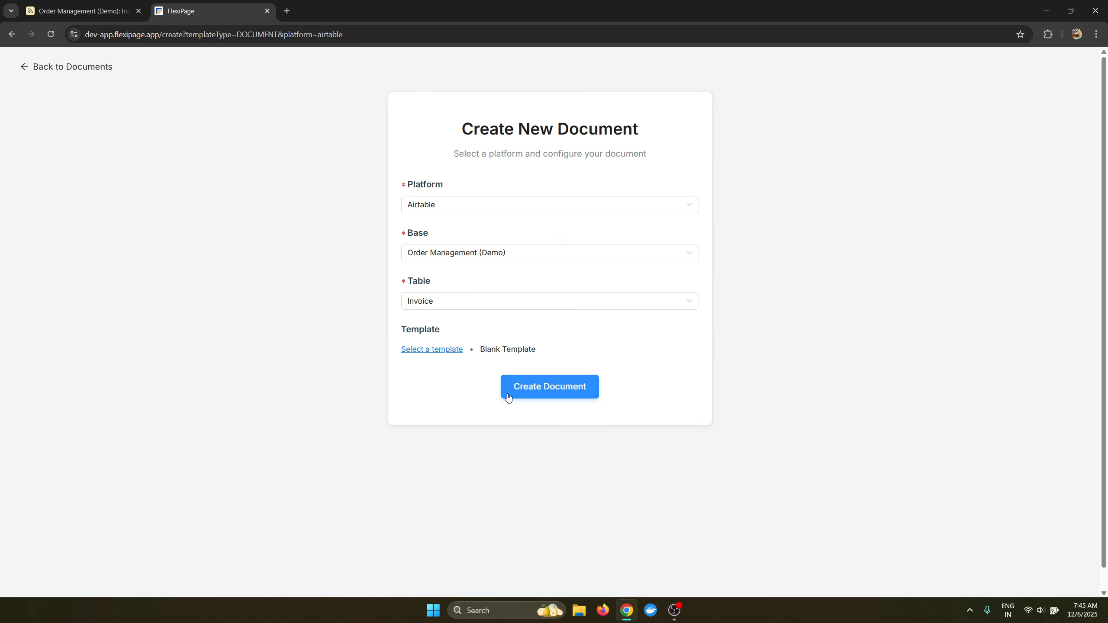
click(523, 387)
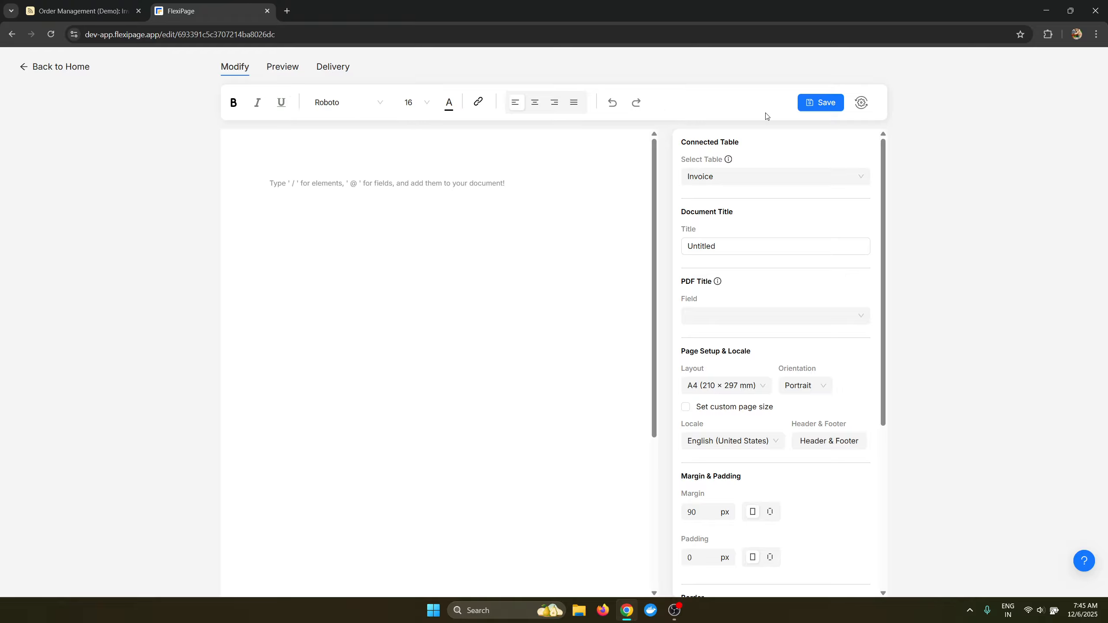
Step: Read through the automation instructions and the Airtable script for the new document
click(862, 105)
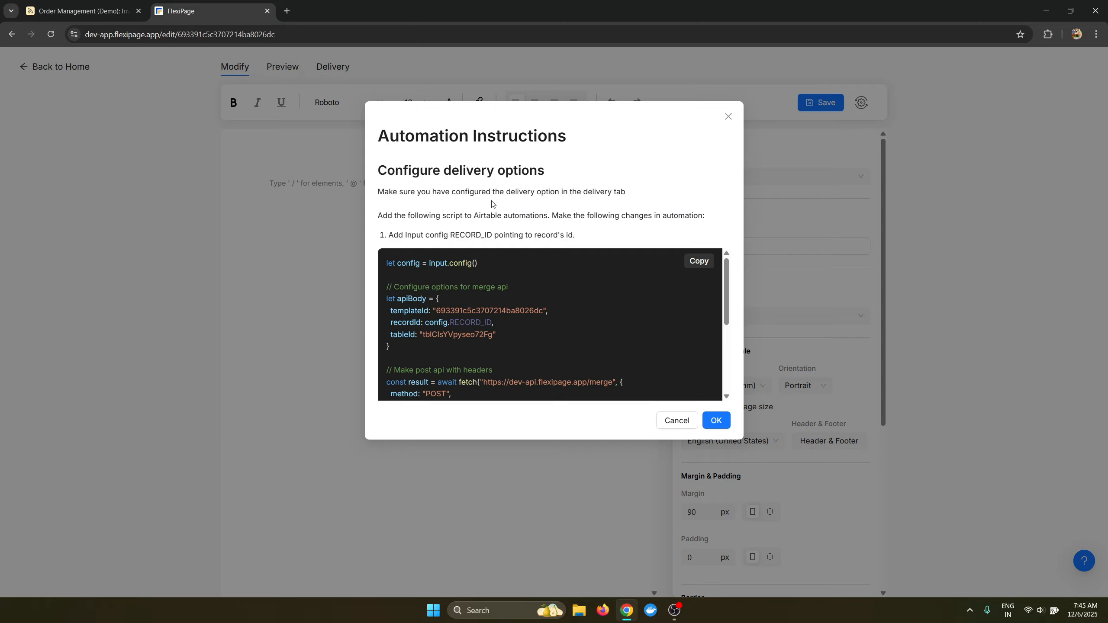
scroll(532, 306, down, 3)
scroll(581, 291, up, 3)
click(705, 415)
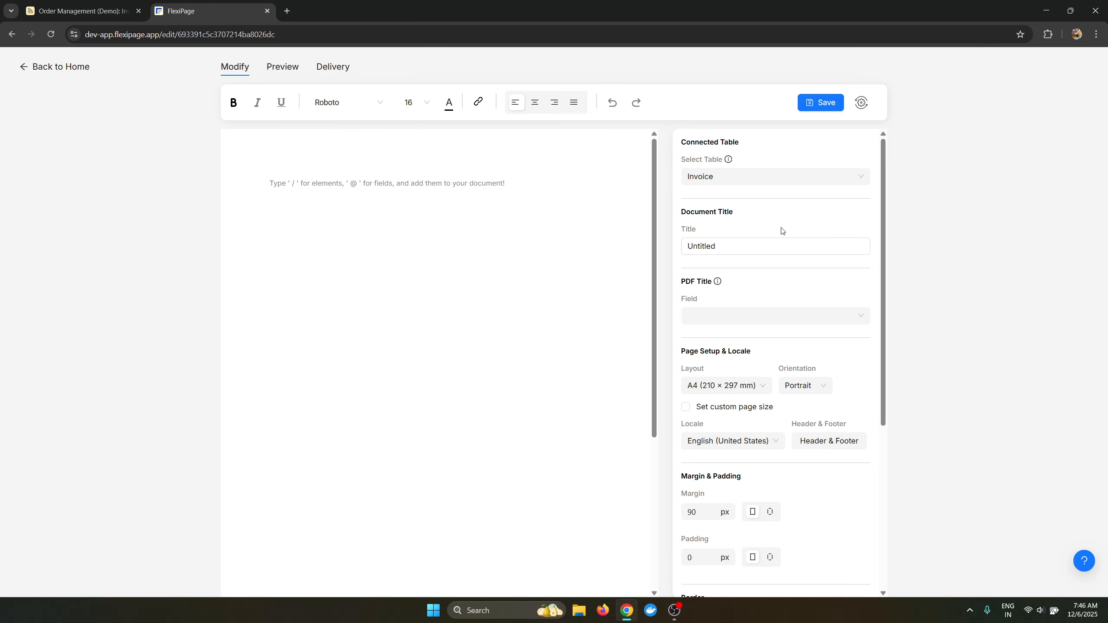
Step: Review the document's page, margin, border and background settings and the tables available for connection
scroll(782, 231, down, 4)
scroll(782, 231, up, 3)
scroll(782, 231, down, 5)
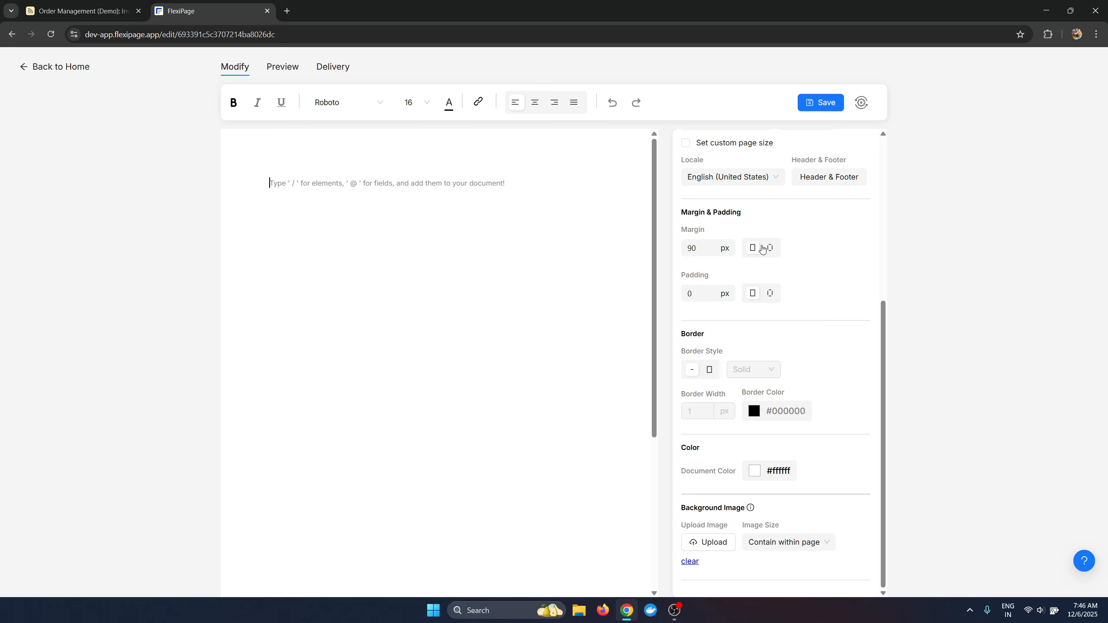
scroll(719, 303, up, 5)
click(701, 171)
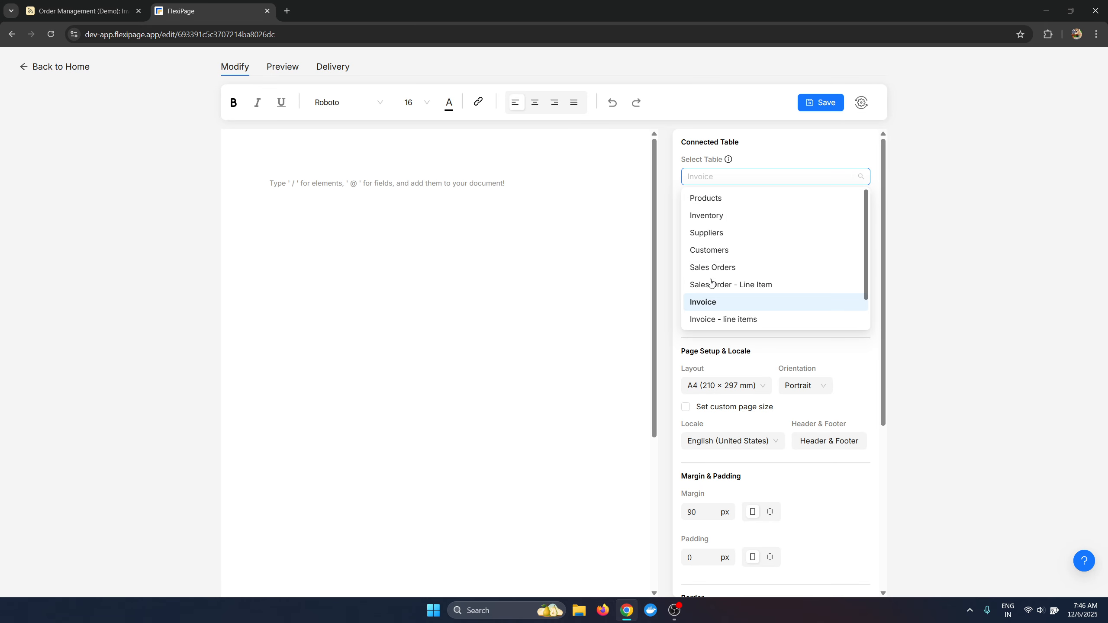
click(758, 157)
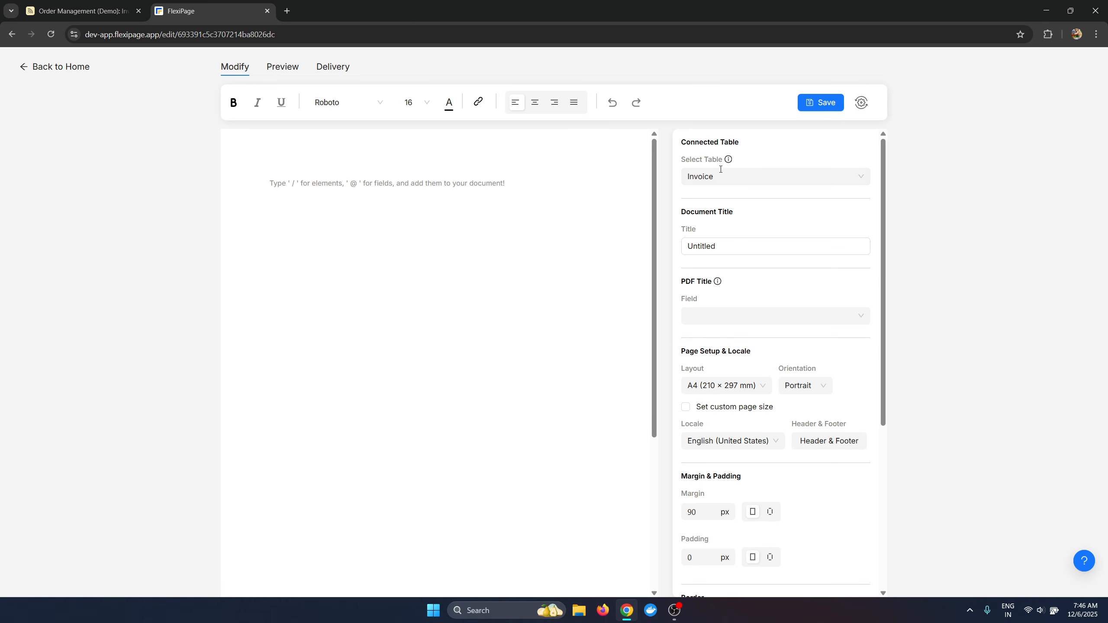
Step: Set the document title to "Invoice Template"
double_click(706, 248)
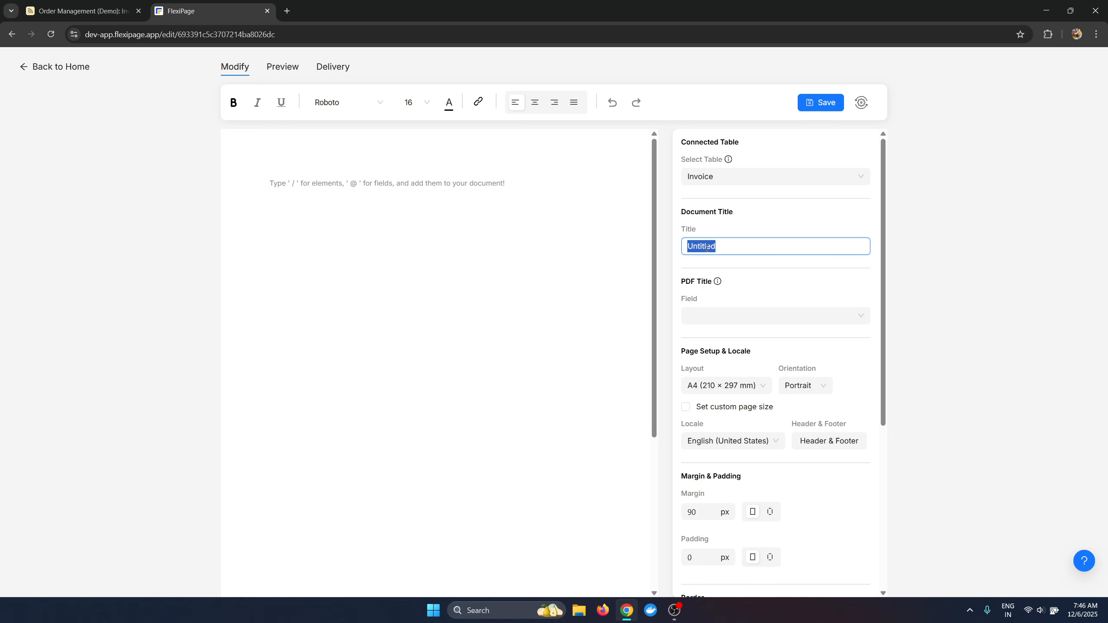
text(Invoice Template)
click(708, 299)
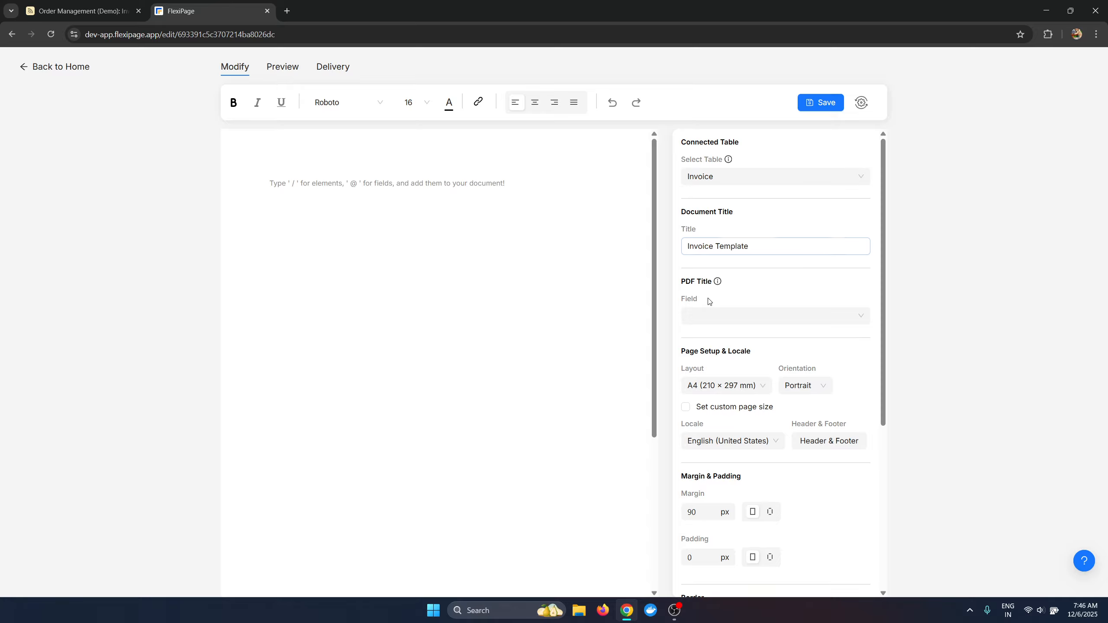
Step: Use the Invoice Number field as the PDF title, checking that column in the Airtable Invoice table
mouse_move(718, 283)
click(724, 318)
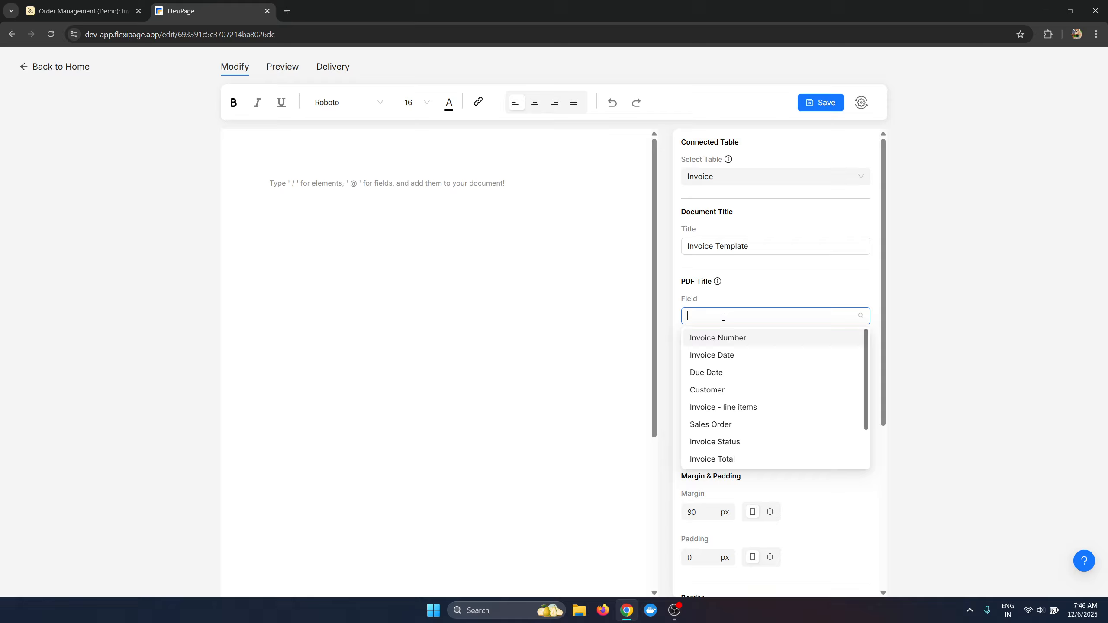
click(724, 346)
click(741, 322)
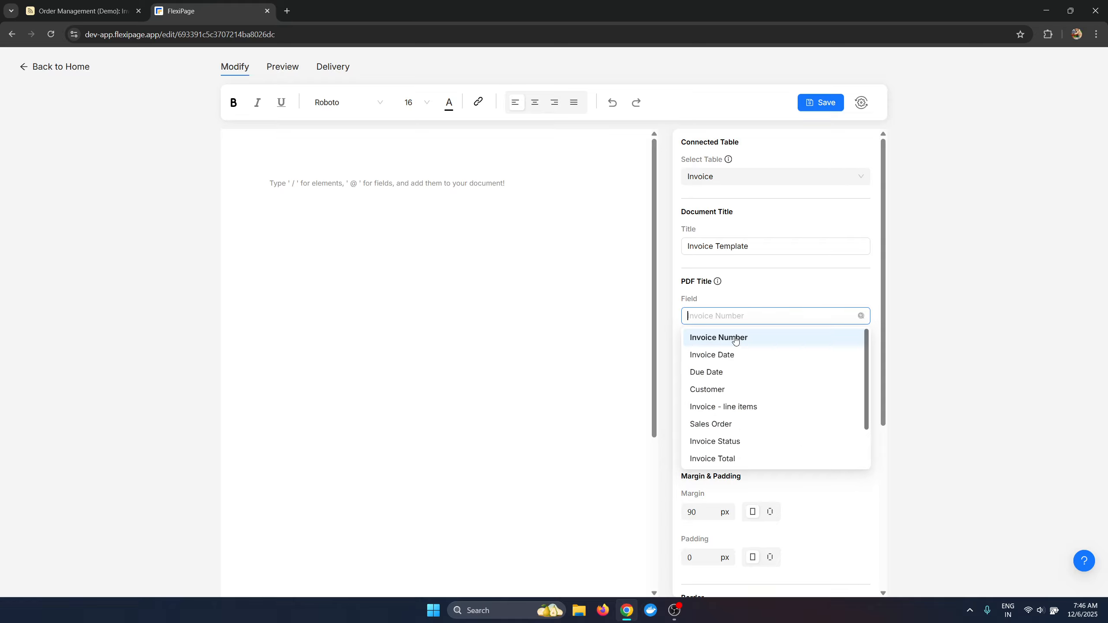
click(734, 345)
click(83, 11)
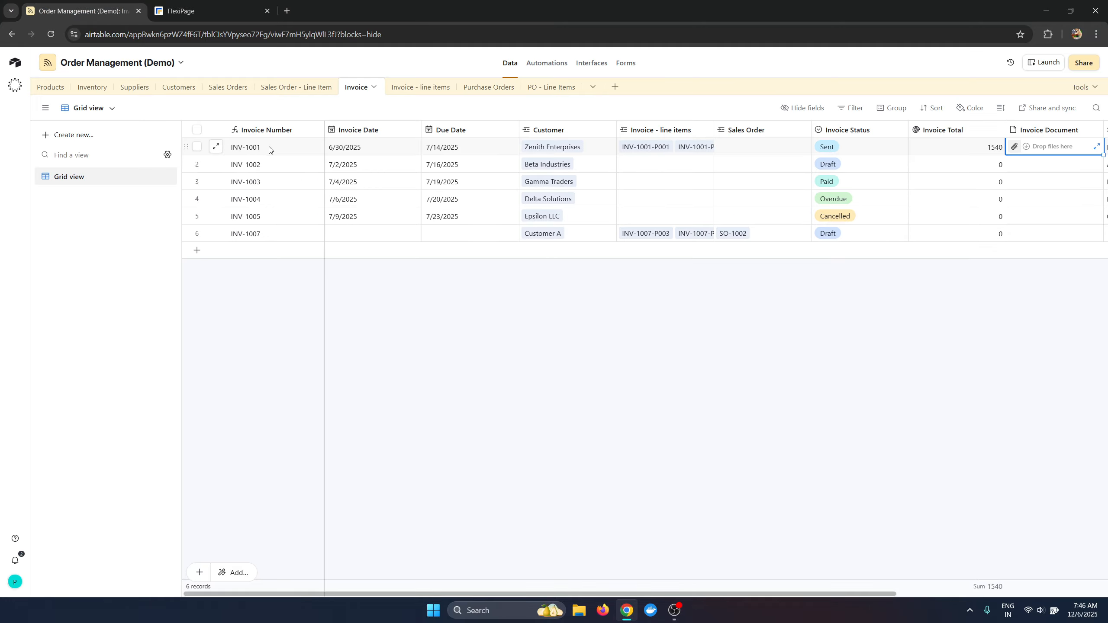
click(211, 5)
Step: Outline the document body with separate lines for "Company information", "Order information", "Customer information", "Line items" and "Totals, tax, notes"
click(481, 227)
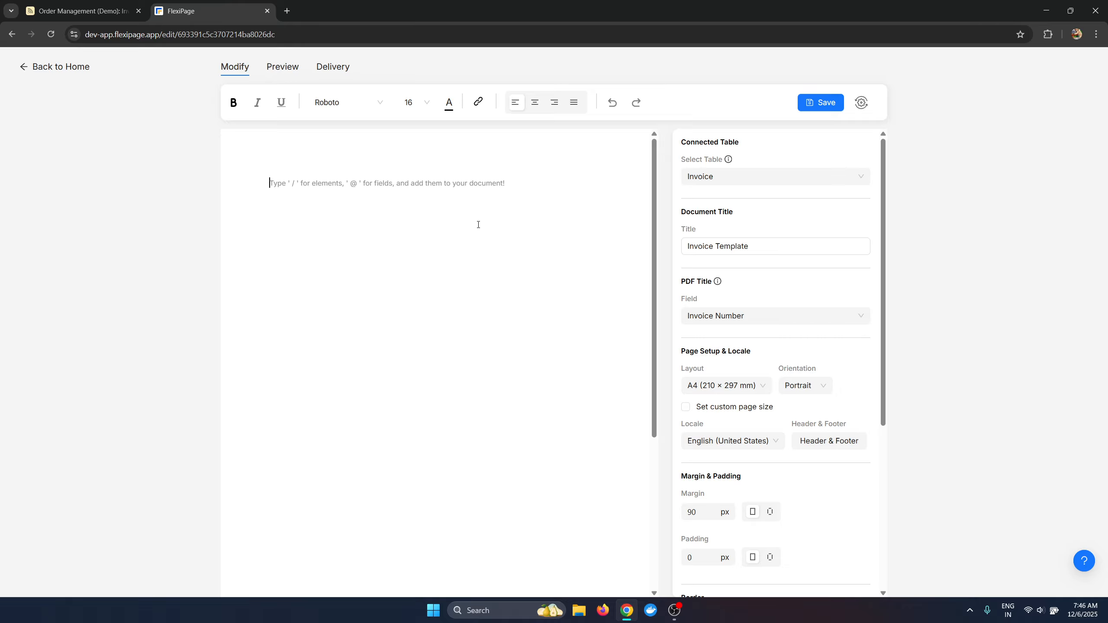
text(Compa)
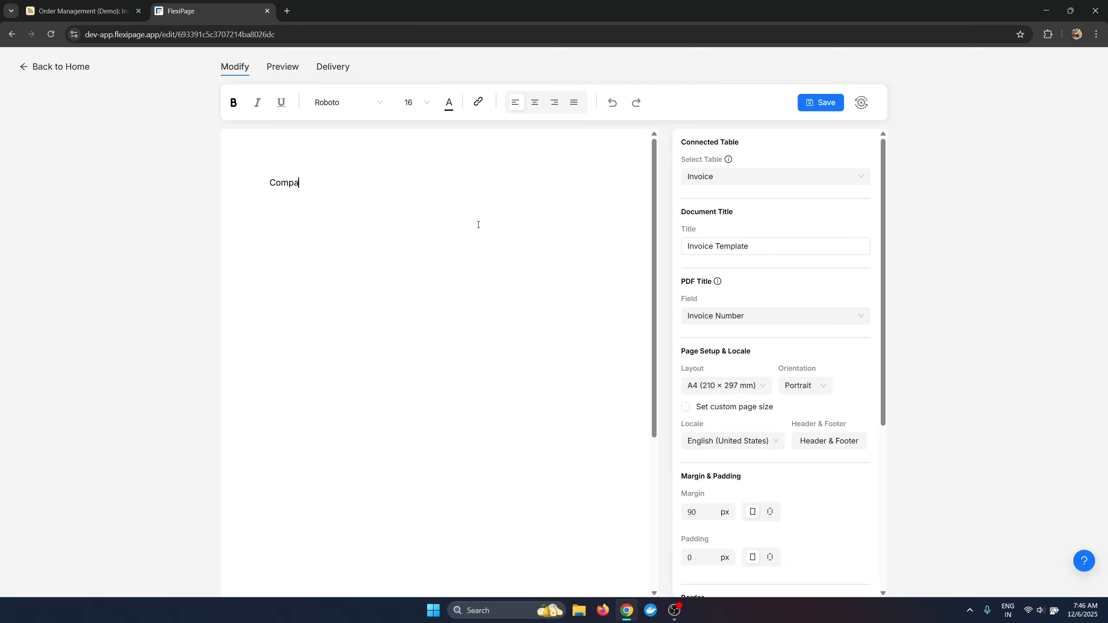
text(ny information)
key(Return)
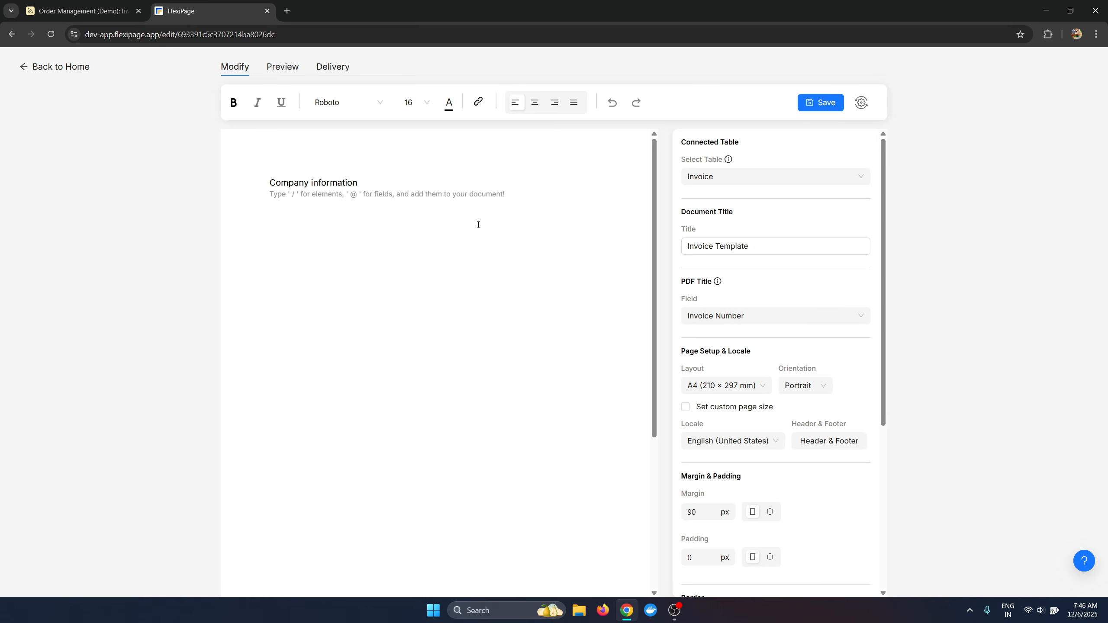
text(Order information)
key(Return)
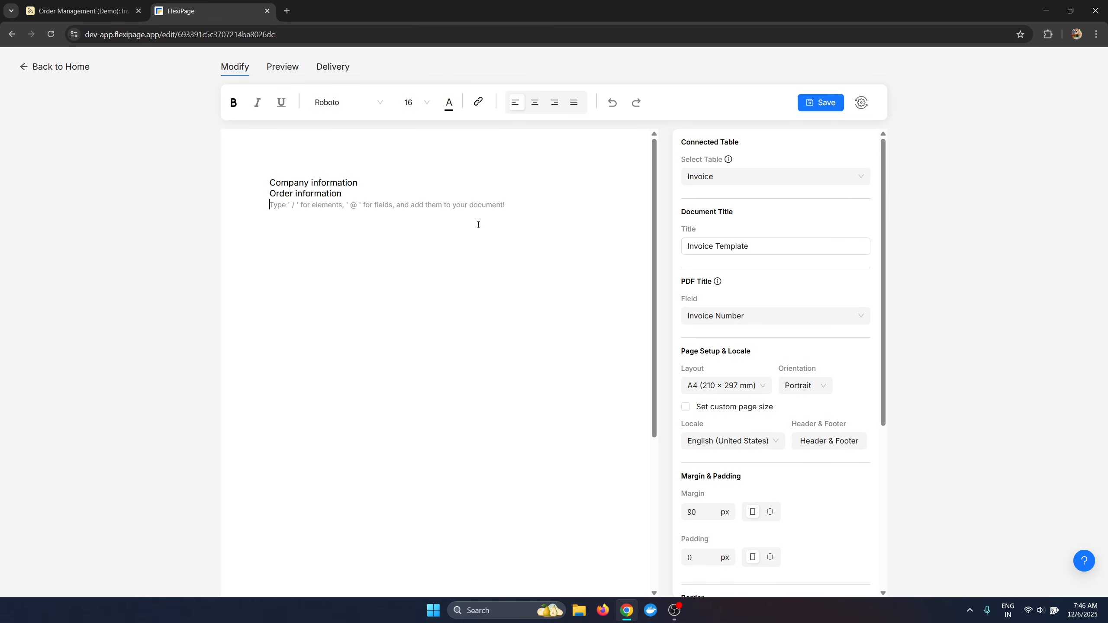
text(Customer information)
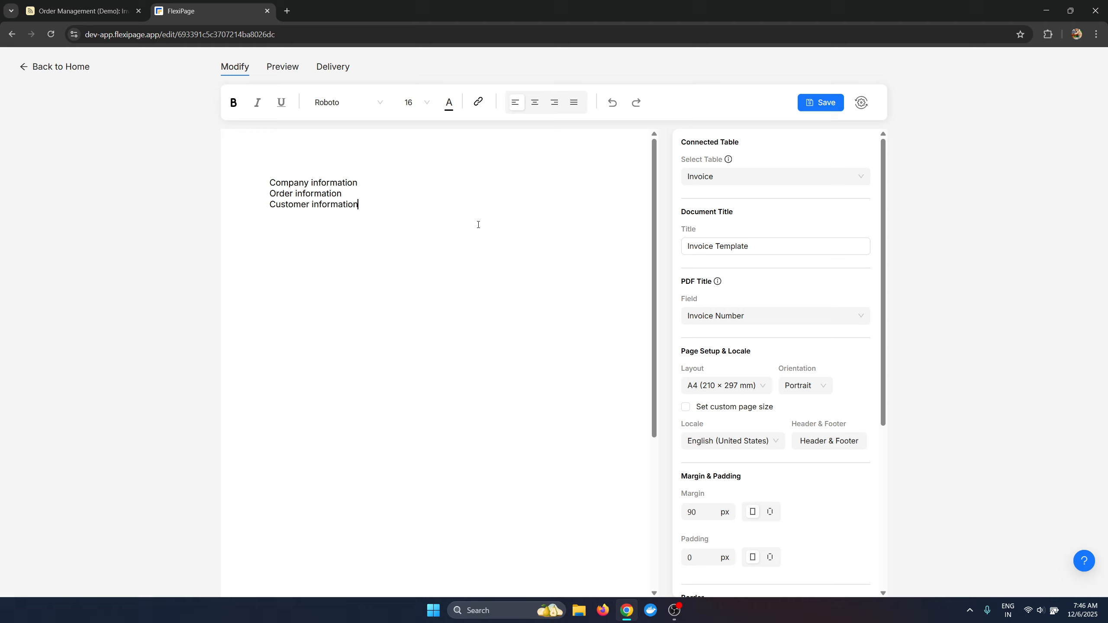
key(Return)
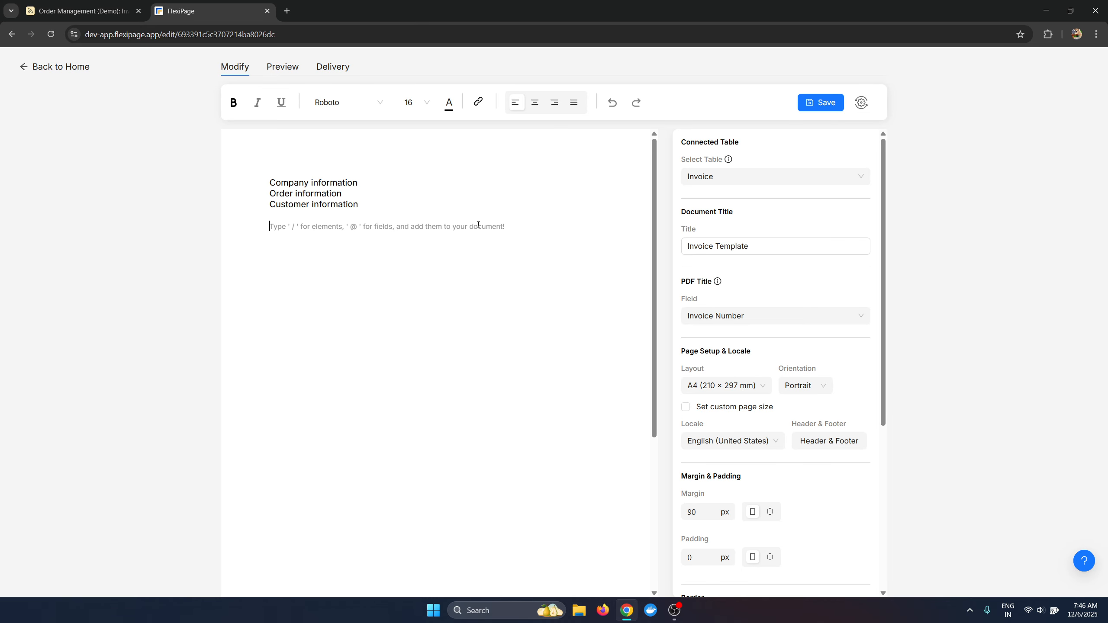
text(Line items)
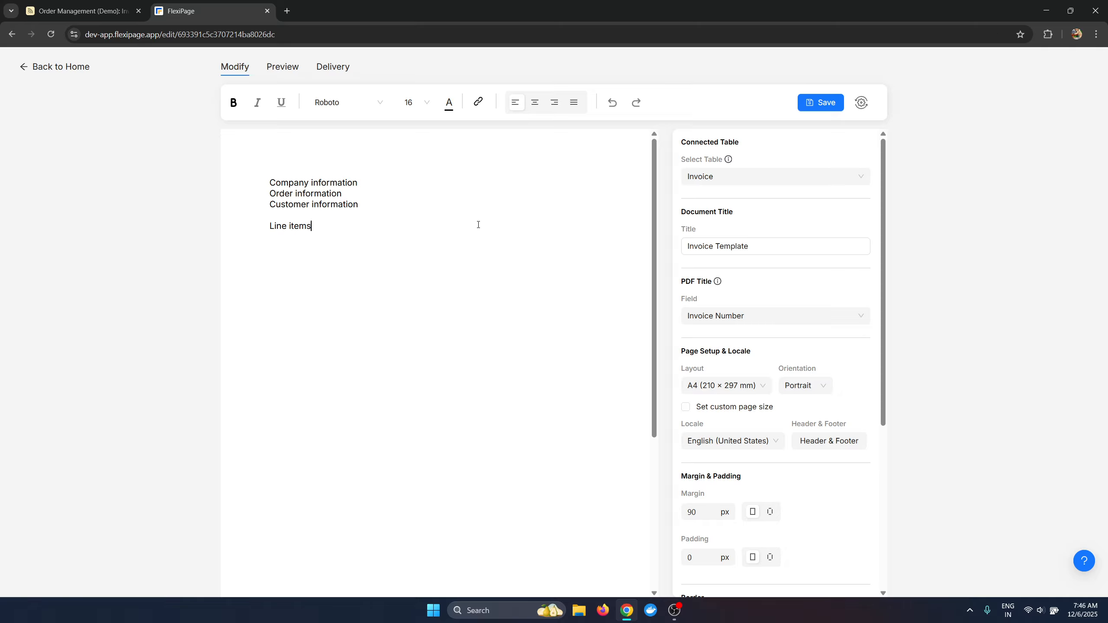
key(Return)
text(Totals, tax, notes)
Step: Insert two blank lines above "Company information" at the start of the document
key(Up)
key(Up)
key(Up)
key(Up)
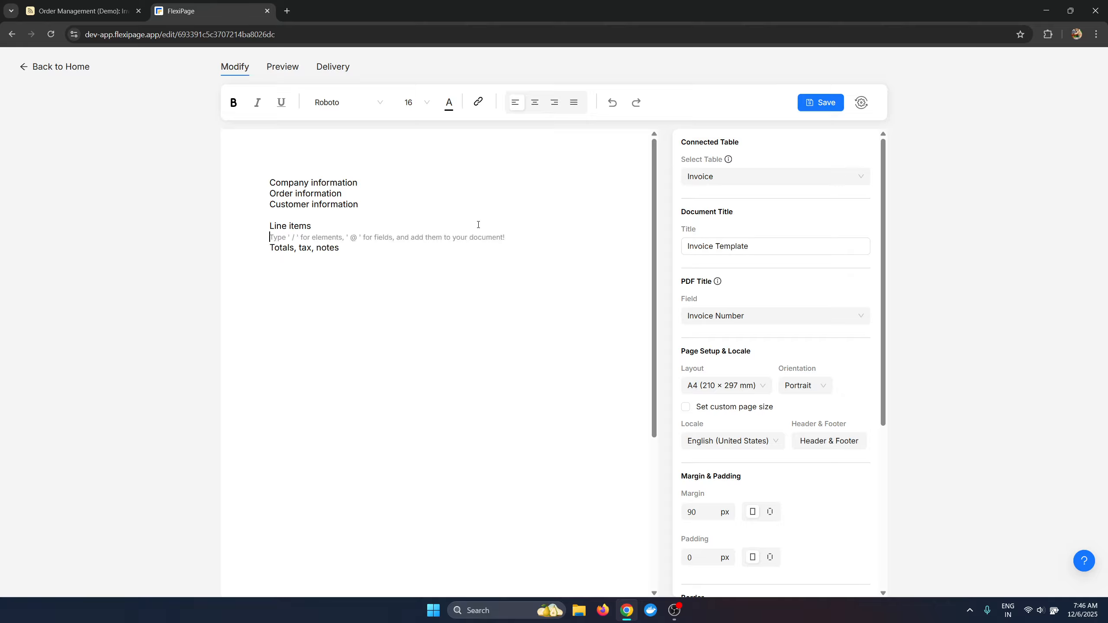
key(Return)
key(Return)
key(Return)
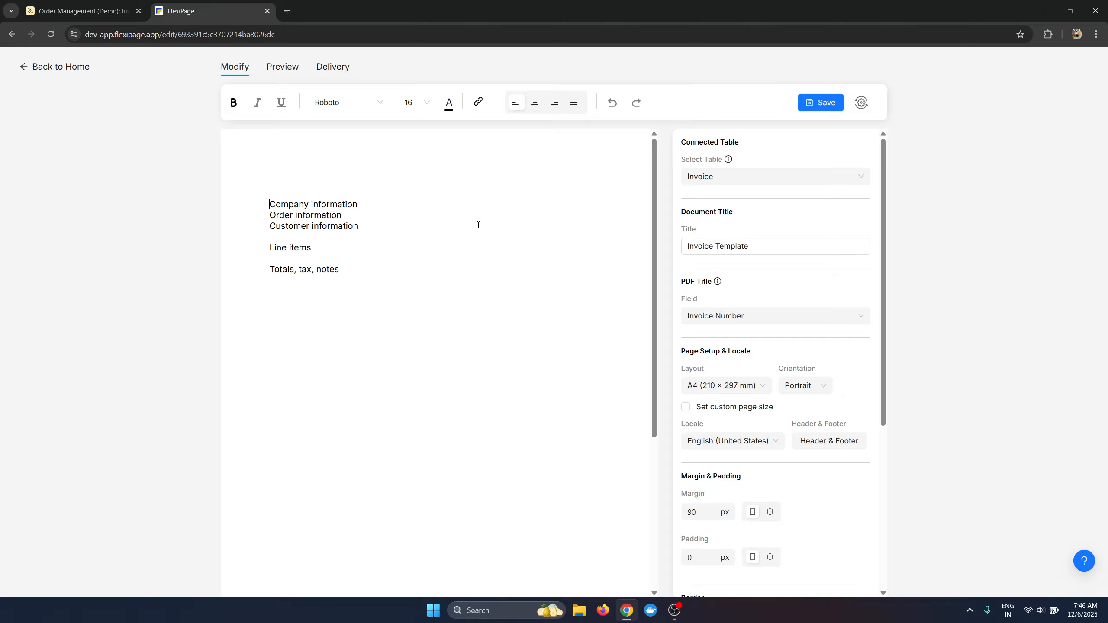
key(Up)
key(Up)
key(Up)
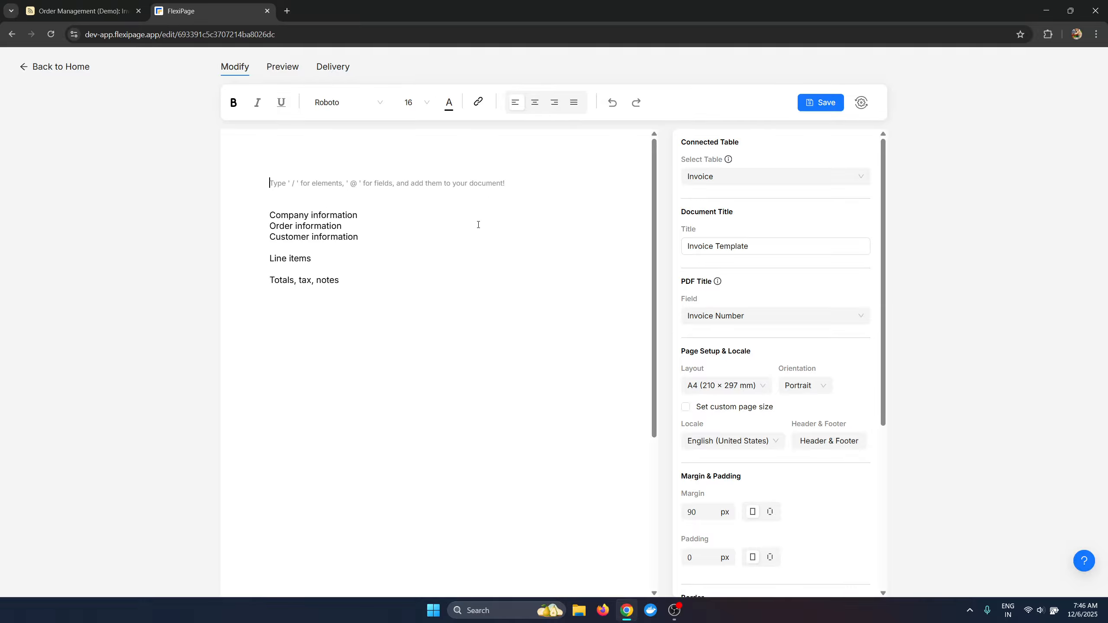
text(/col)
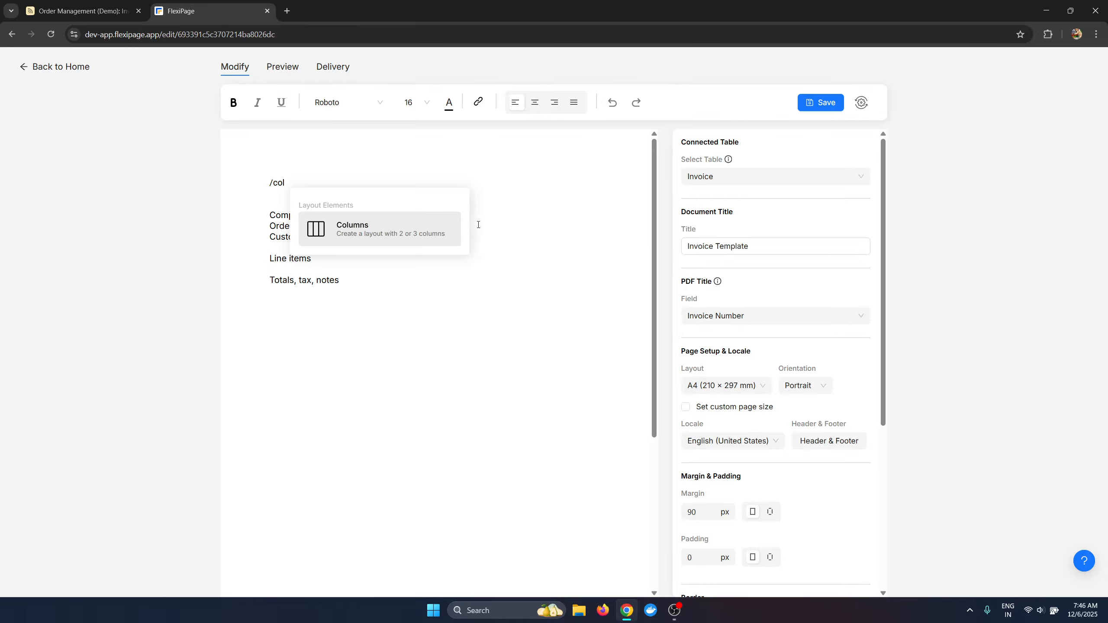
key(Return)
key(ctrl+z)
key(BackSpace)
key(BackSpace)
key(BackSpace)
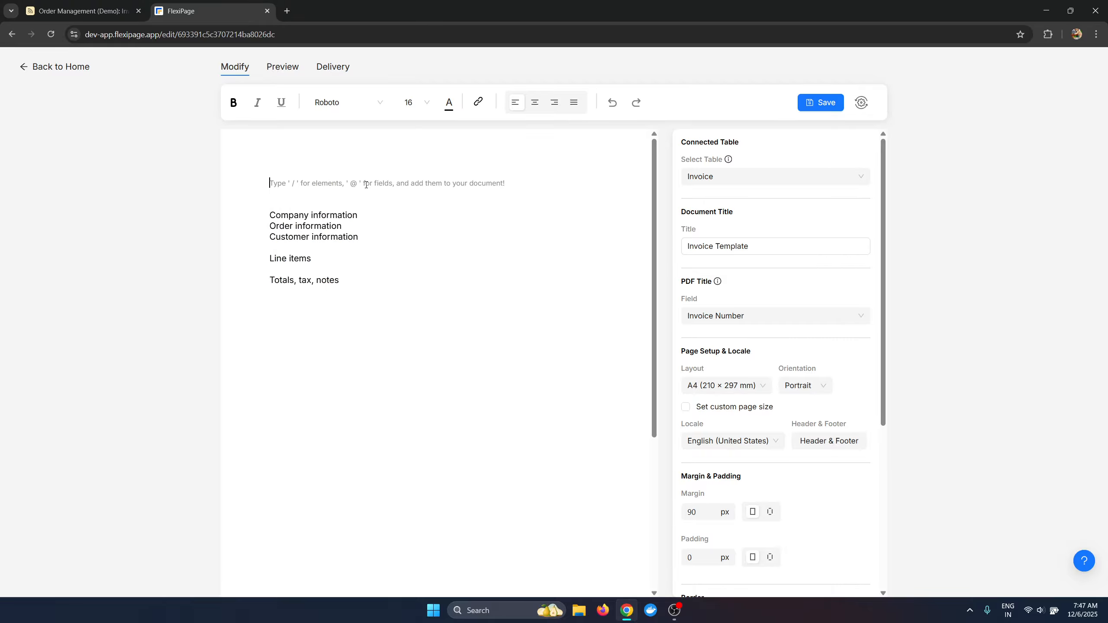
Step: Insert a two-column layout on the blank first line of the document after looking through the available elements
text(/)
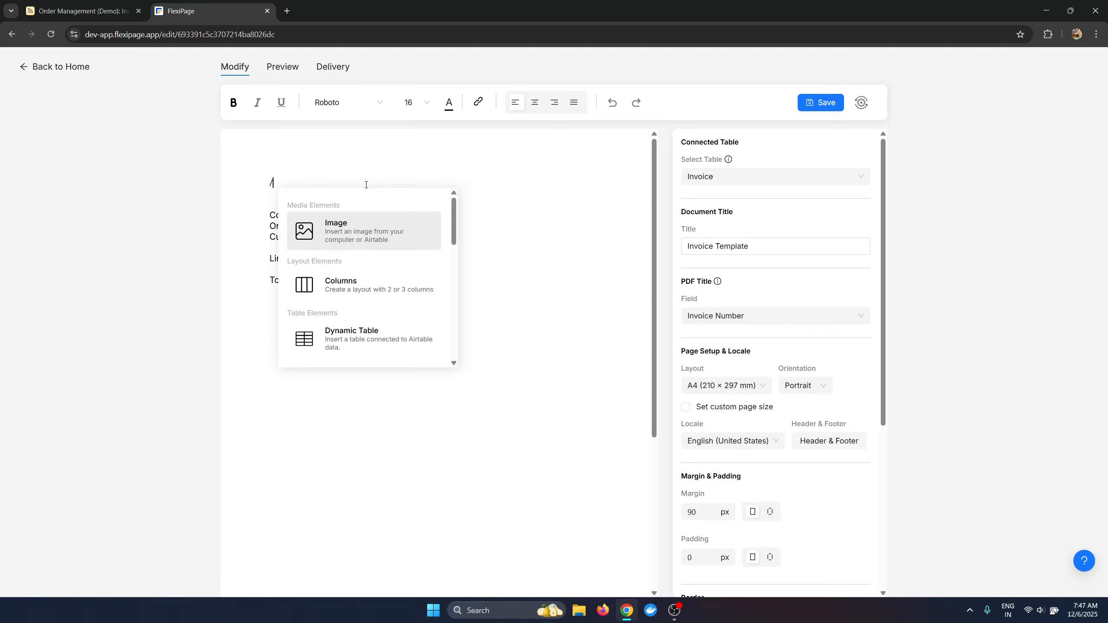
scroll(364, 232, down, 5)
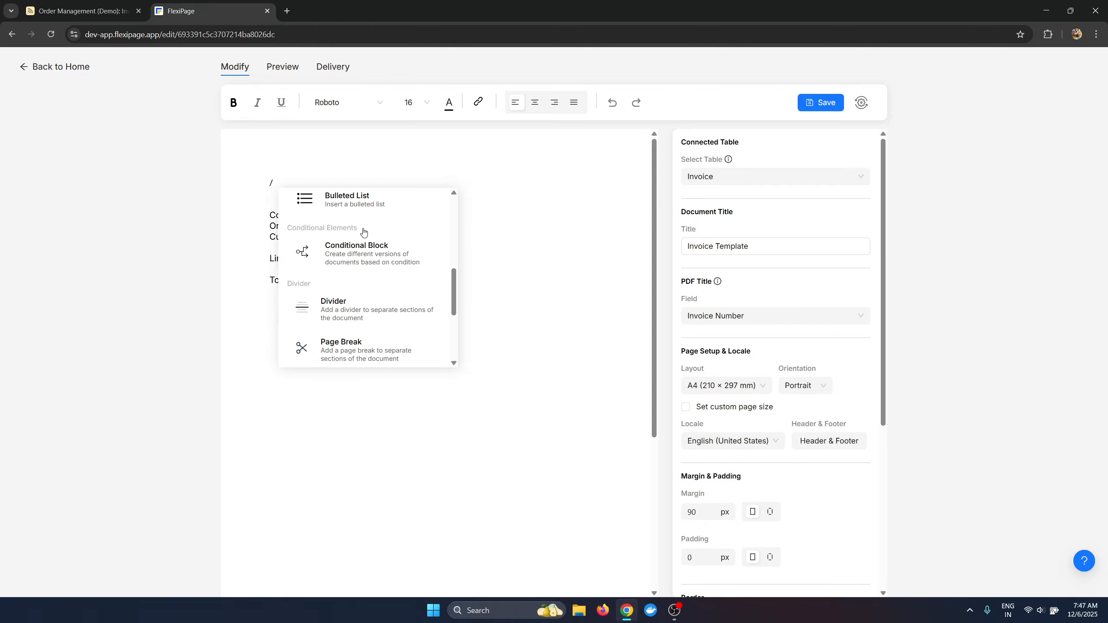
scroll(365, 231, down, 3)
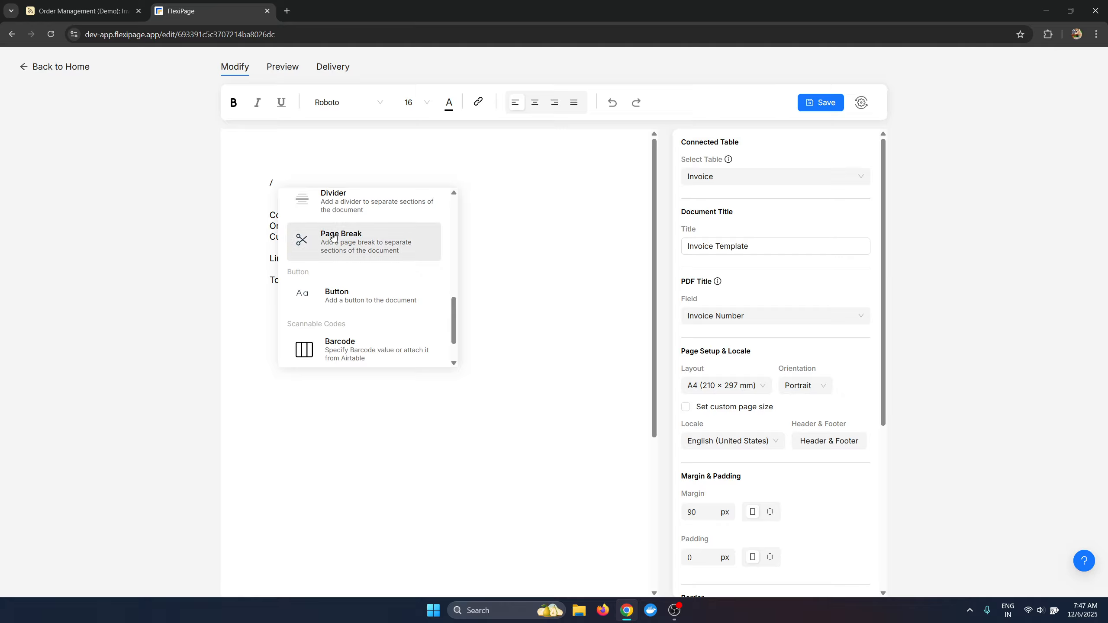
scroll(363, 241, up, 1)
scroll(364, 241, up, 5)
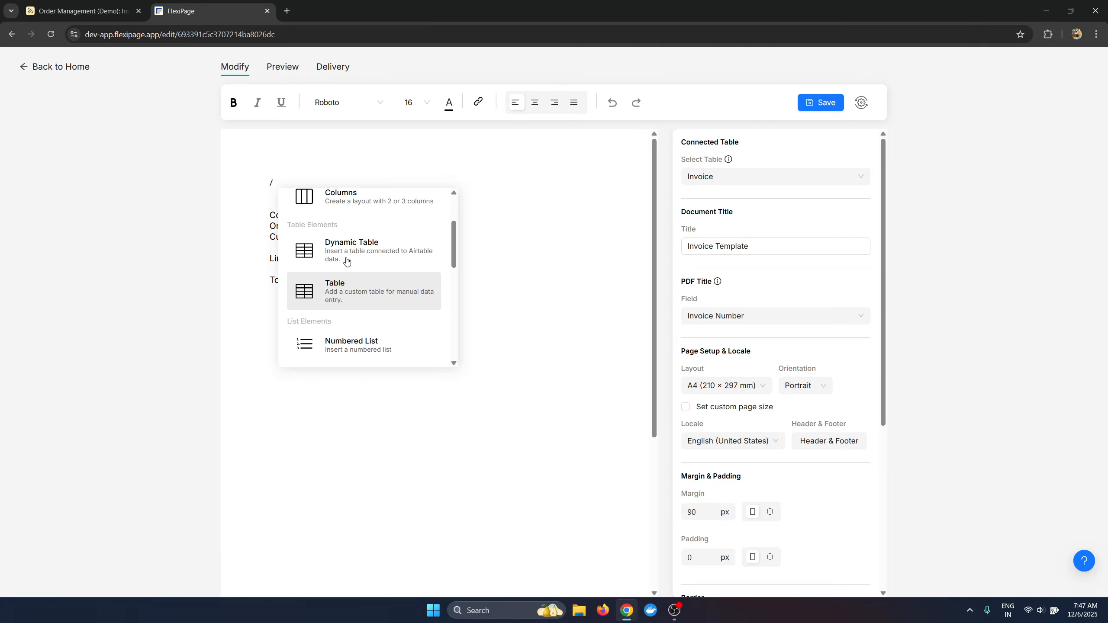
scroll(349, 257, down, 3)
scroll(349, 260, down, 5)
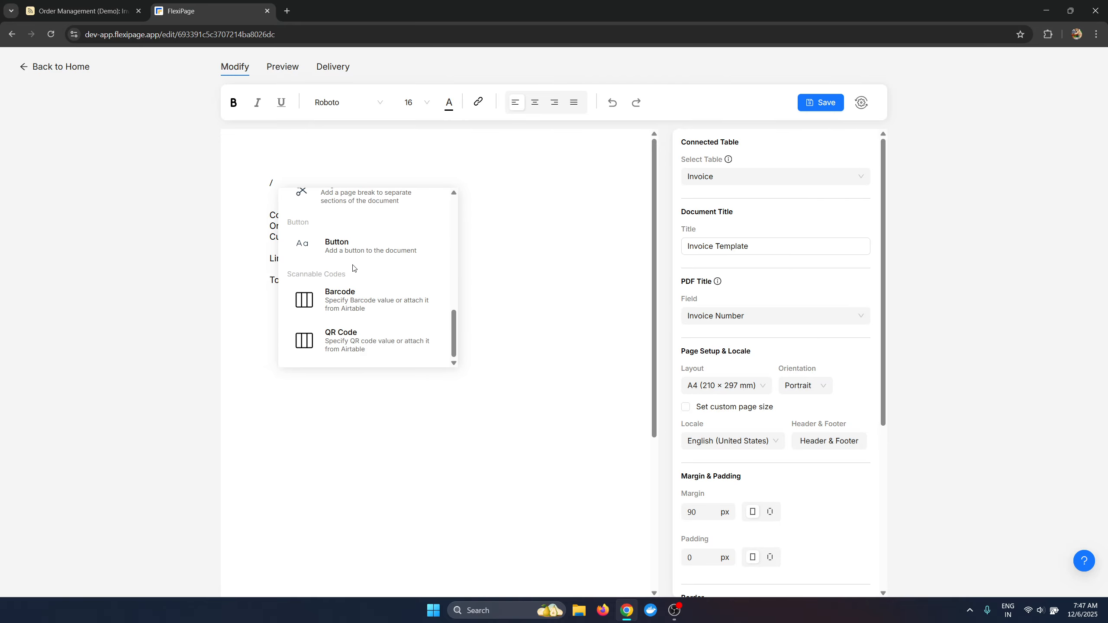
scroll(354, 267, up, 10)
click(351, 287)
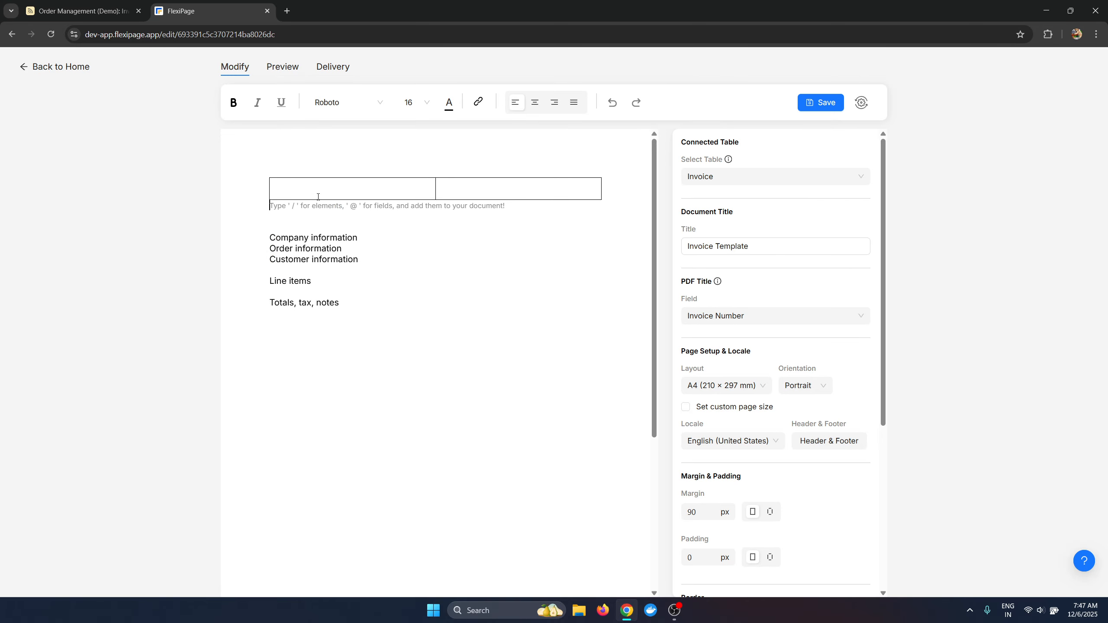
Step: Insert the logo image "400 X 400.png" from Downloads into the first column and shrink it slightly
text(/)
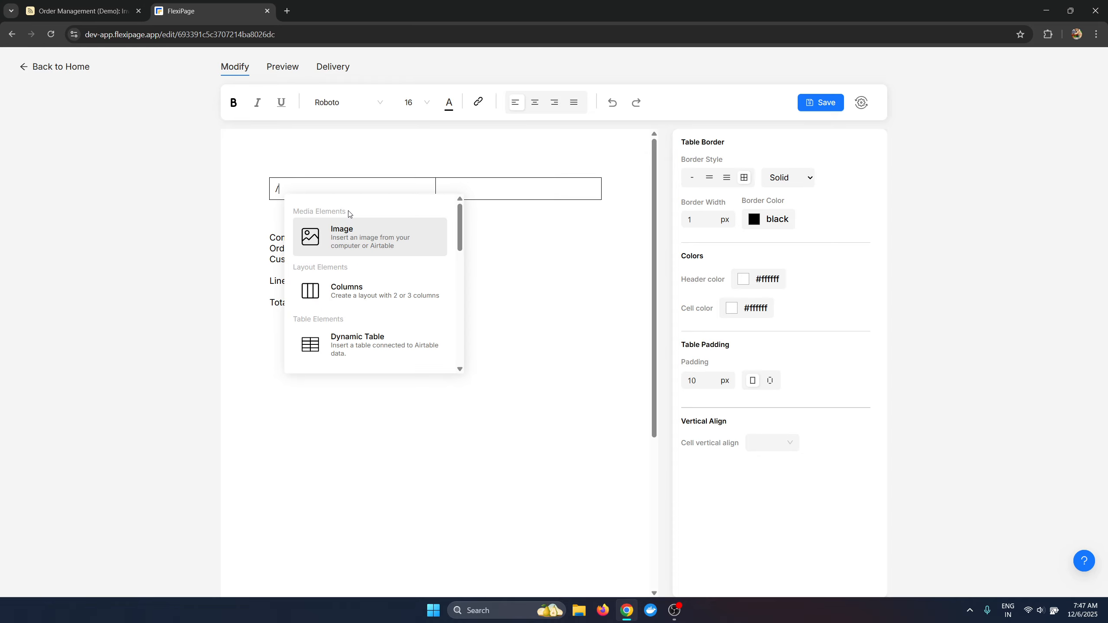
key(Return)
mouse_move(301, 203)
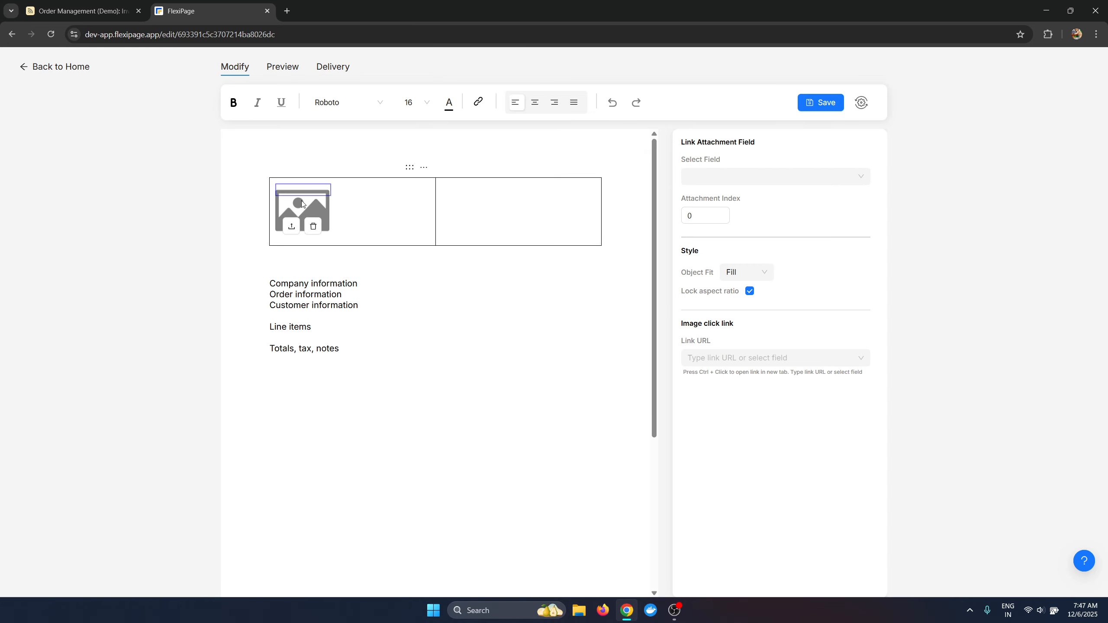
click(291, 226)
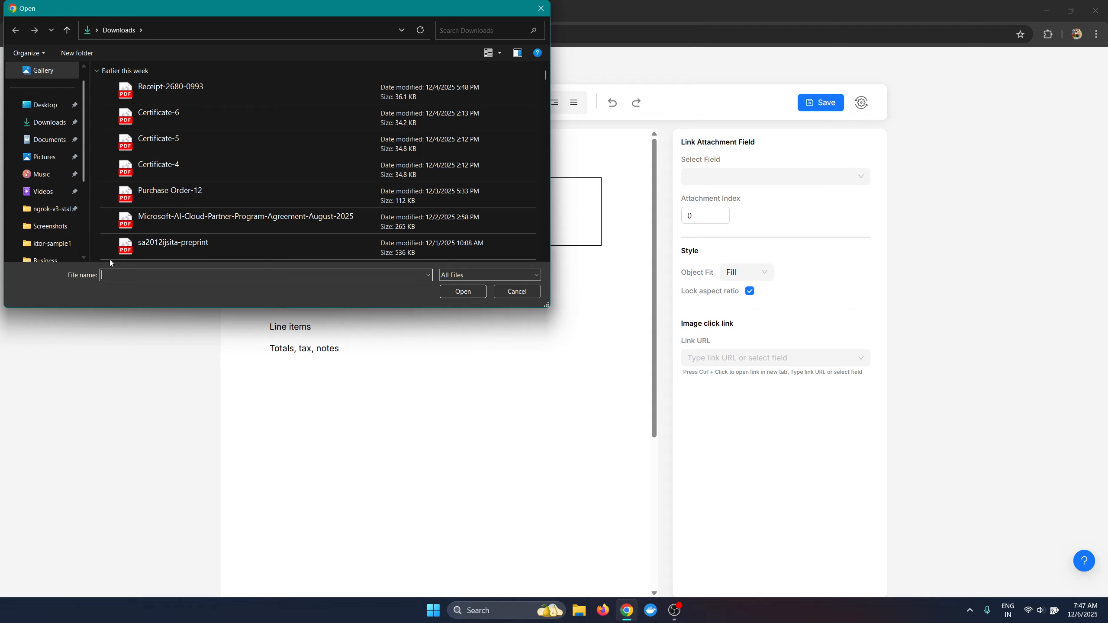
click(66, 122)
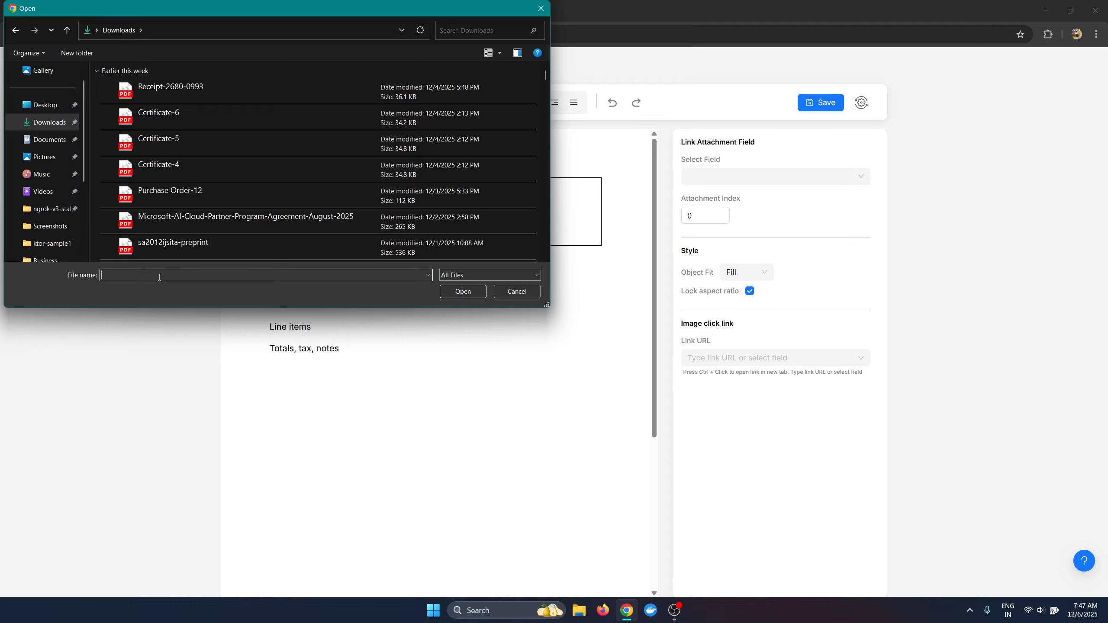
click(160, 277)
click(178, 315)
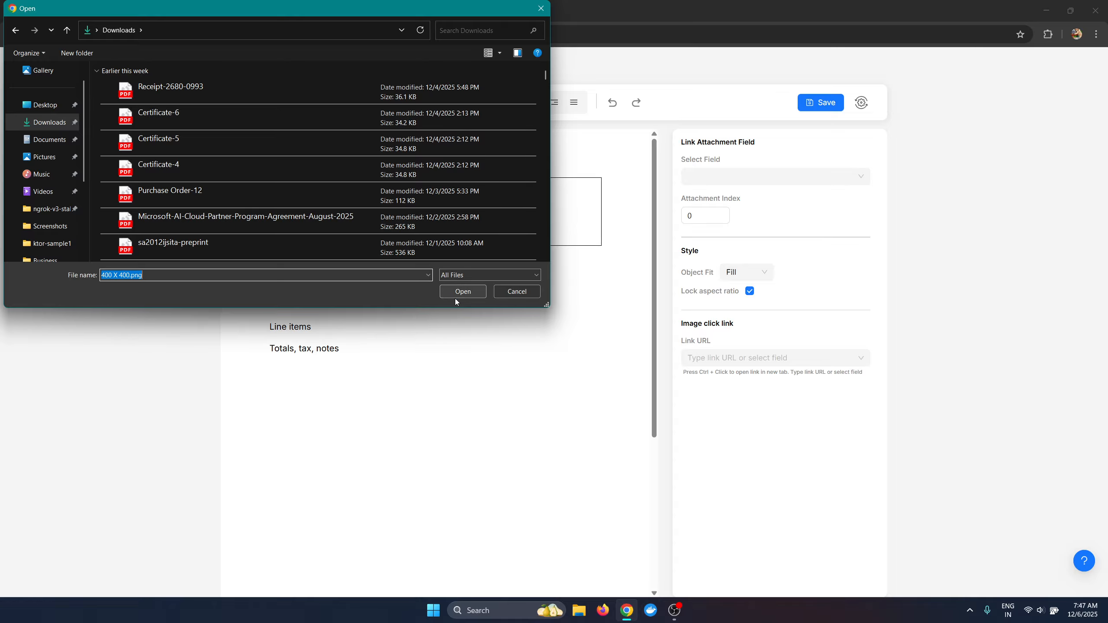
click(442, 291)
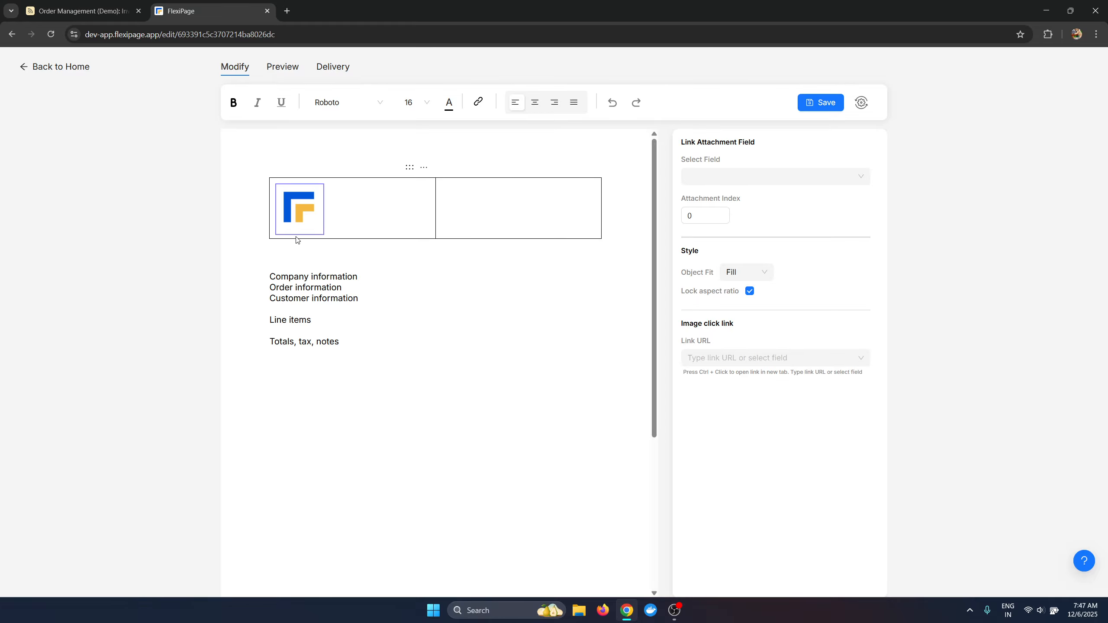
drag(317, 205, 313, 204)
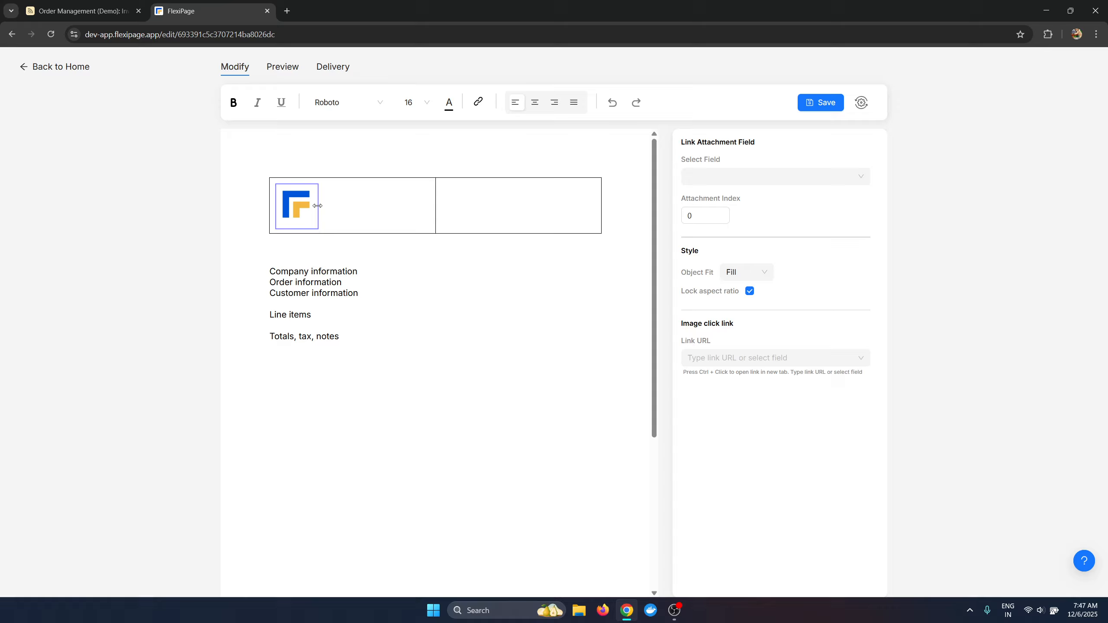
Step: Add the company name "ACME Industries" in bold, right-aligned text in the second column
click(544, 219)
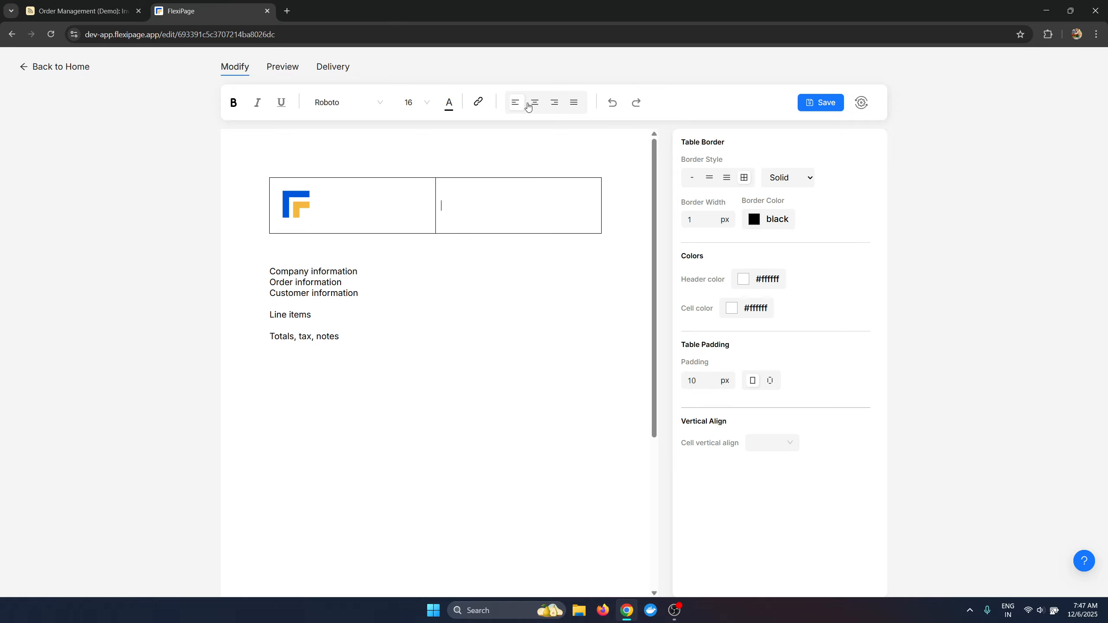
click(554, 103)
key(ctrl+b)
text(ACME Industries)
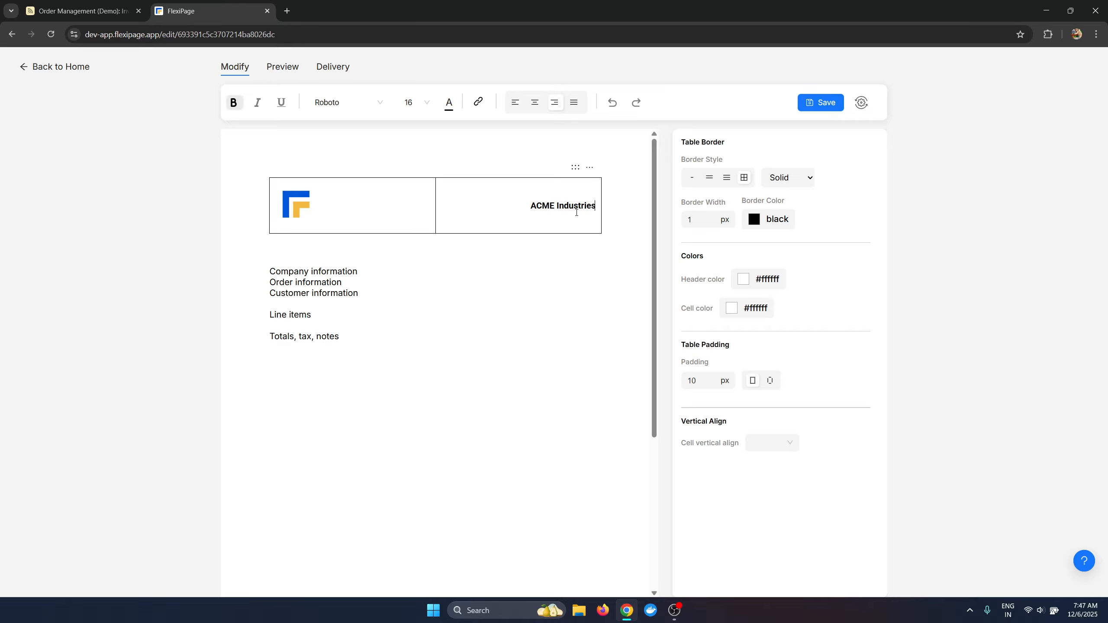
Step: Add the two-line company address below the company name in non-bold grey text, size 14
key(Return)
key(ctrl+b)
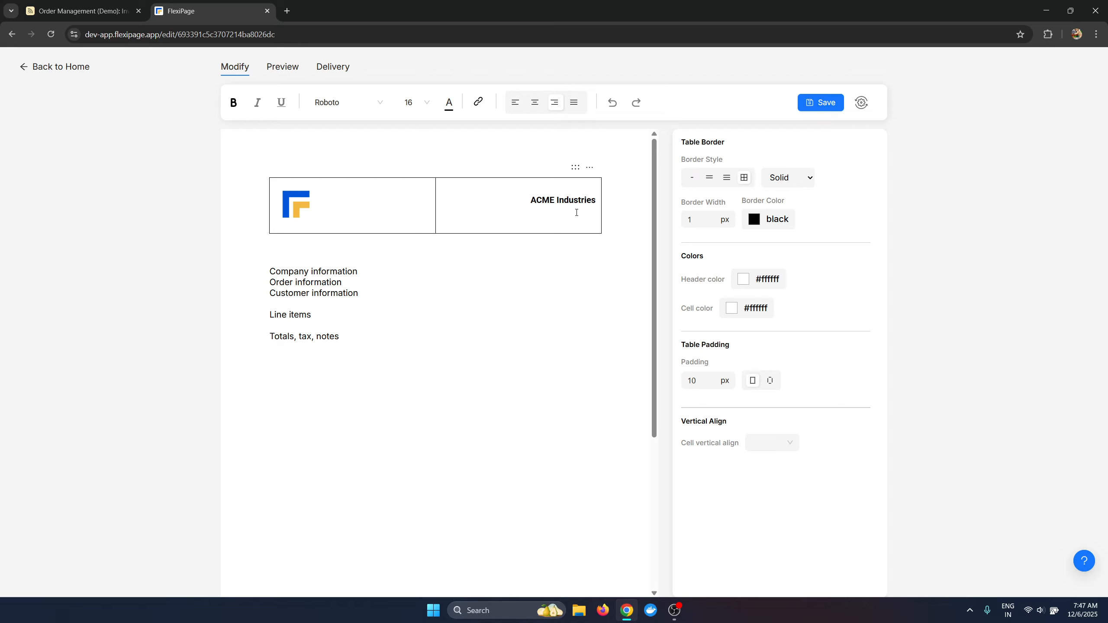
click(426, 103)
click(420, 139)
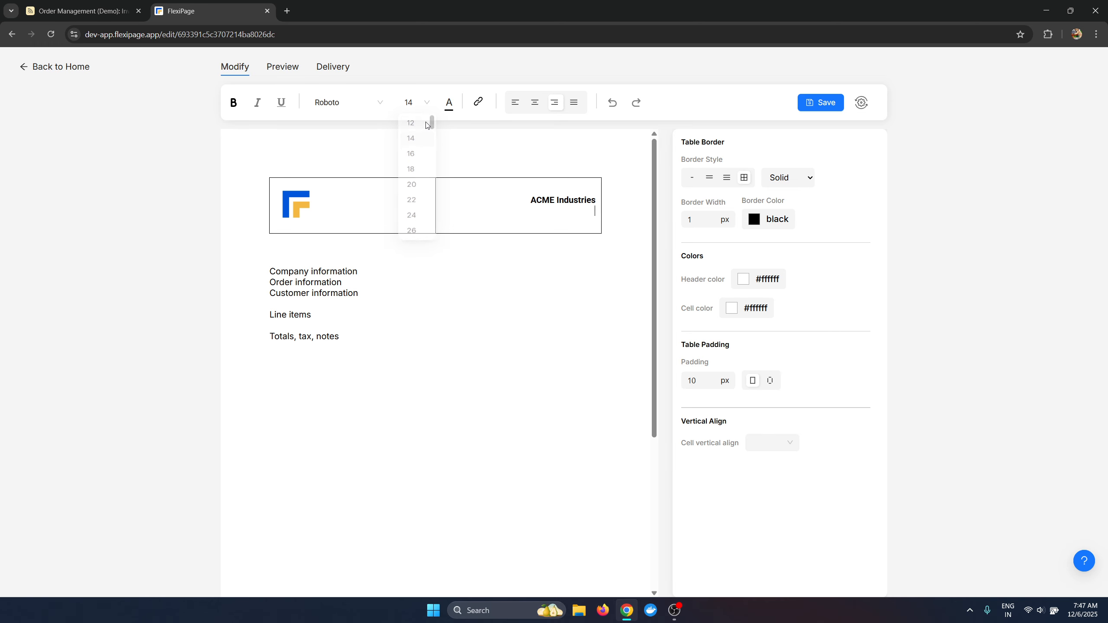
click(449, 104)
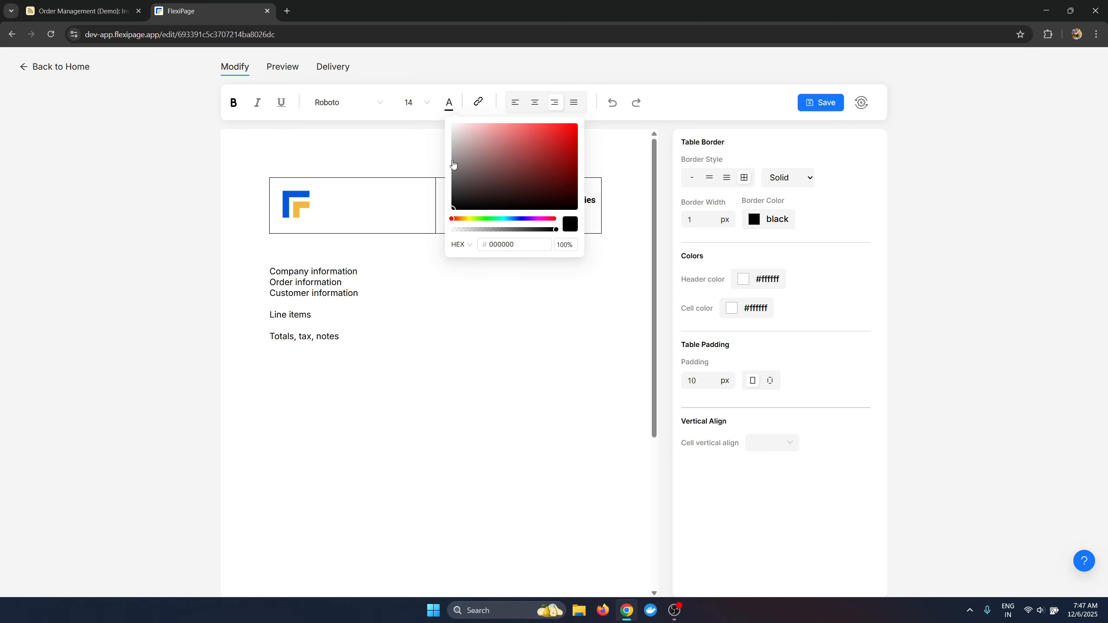
click(453, 160)
click(595, 212)
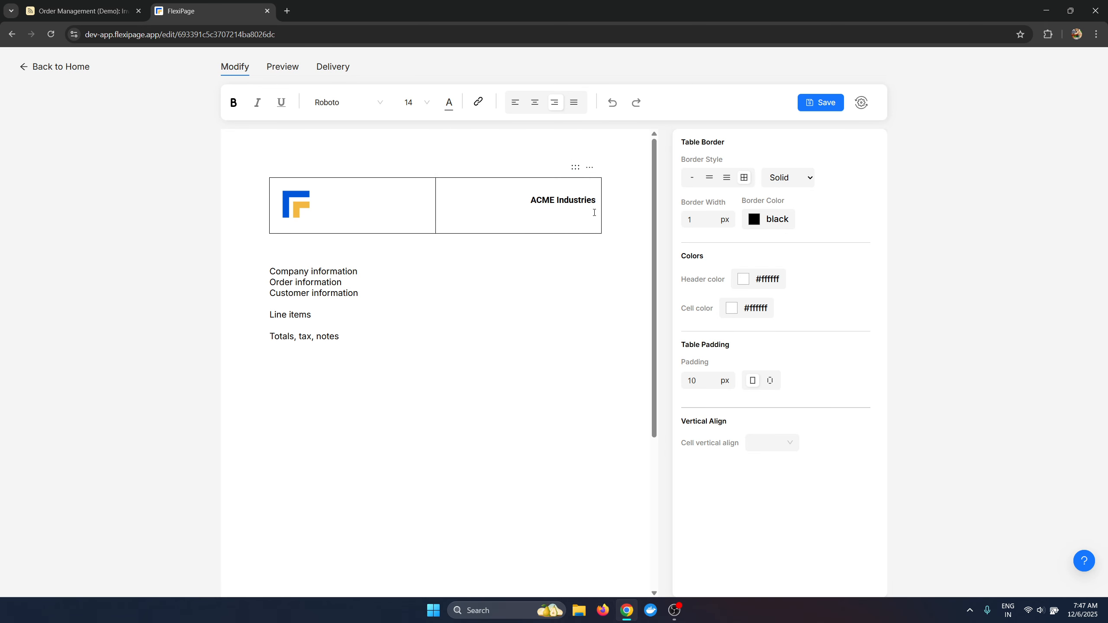
text(No 123, 2nd street,)
key(Return)
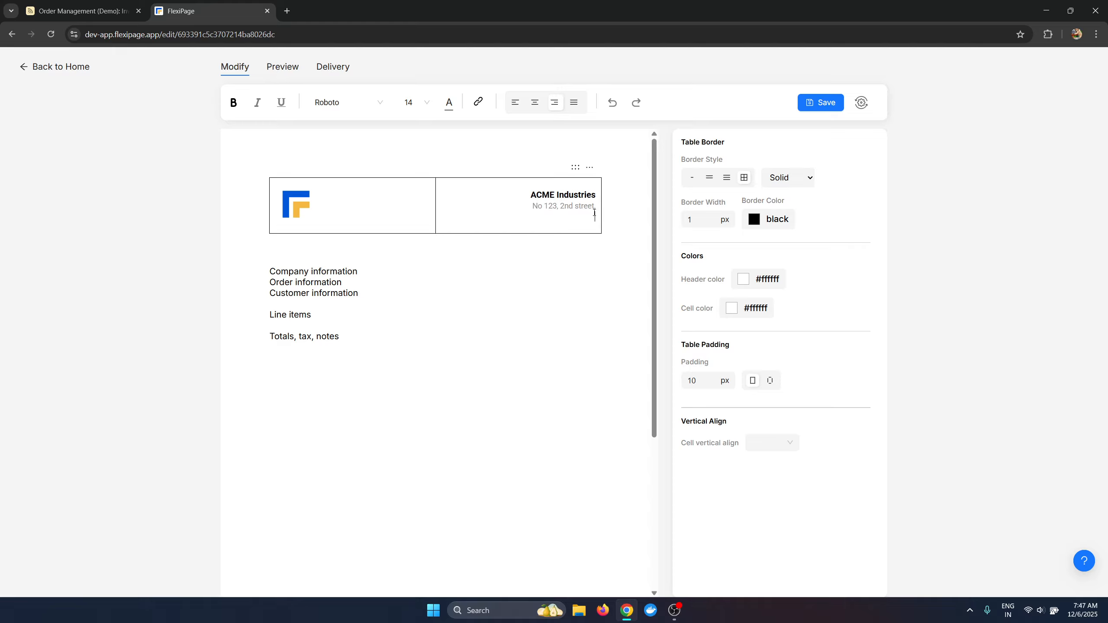
text(ABC country, 928349)
click(453, 258)
click(467, 225)
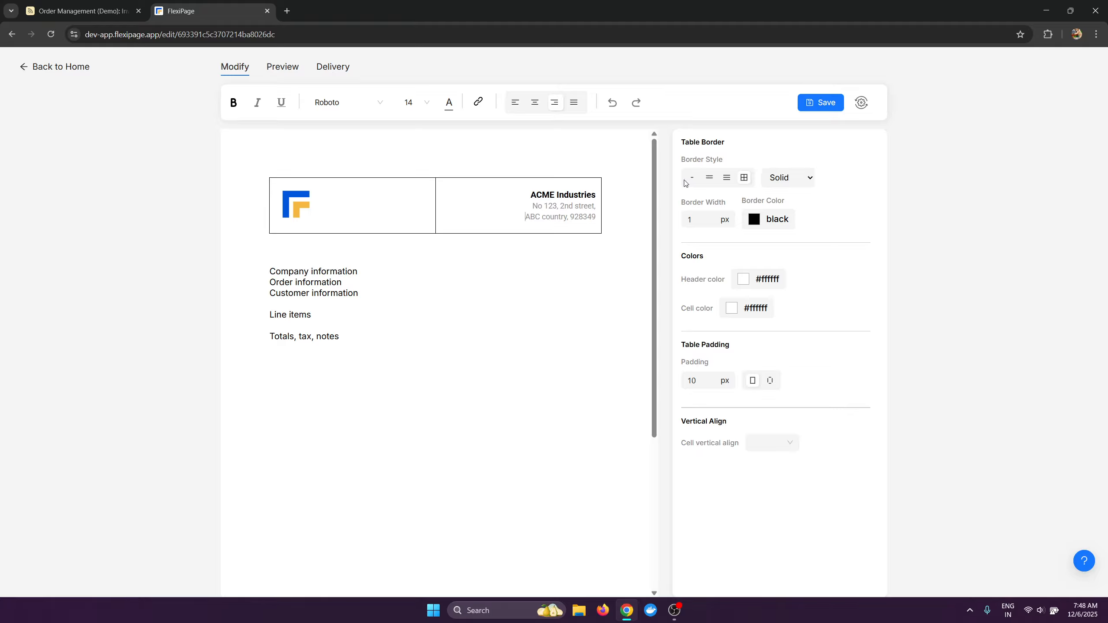
Step: Examine the fields offered for linking the logo to an attachment and compare them with the columns of the Airtable Invoice table
click(297, 198)
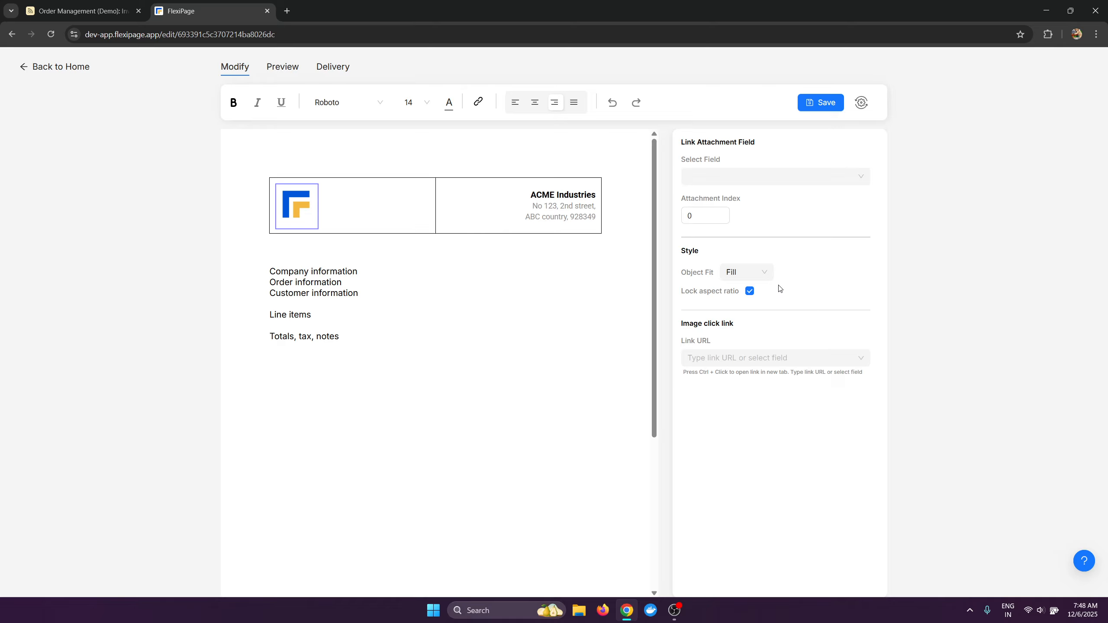
mouse_move(291, 205)
click(734, 176)
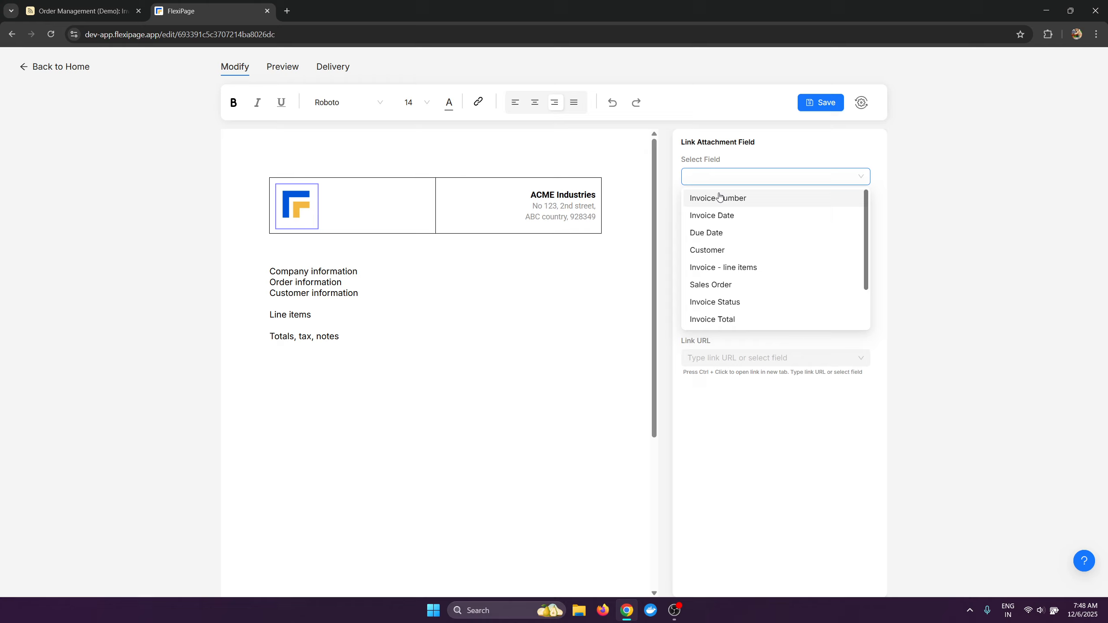
click(909, 244)
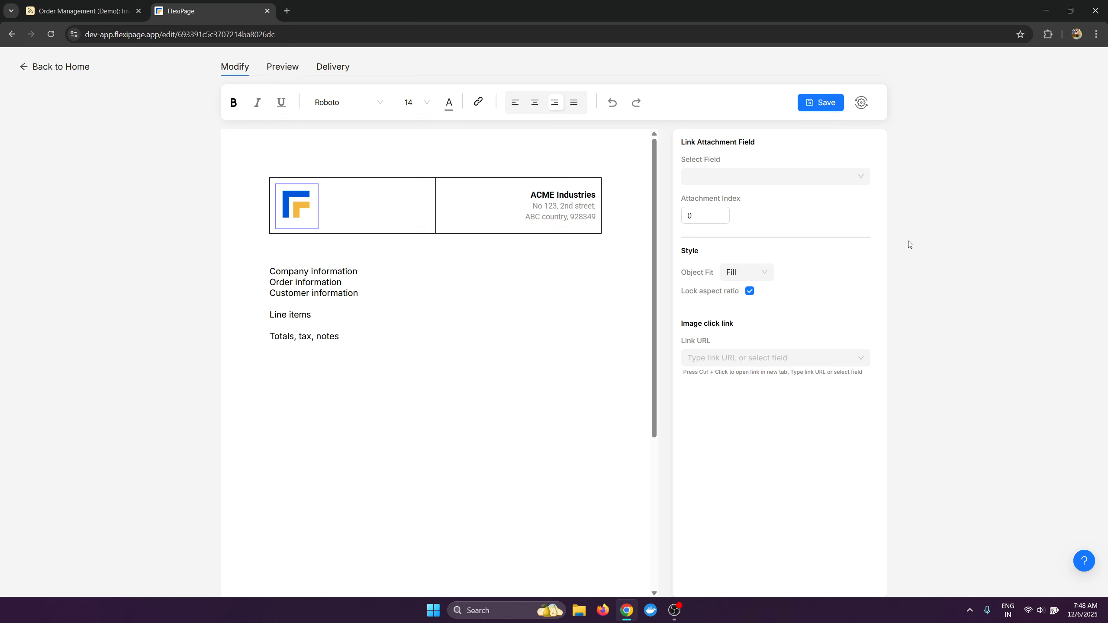
click(81, 11)
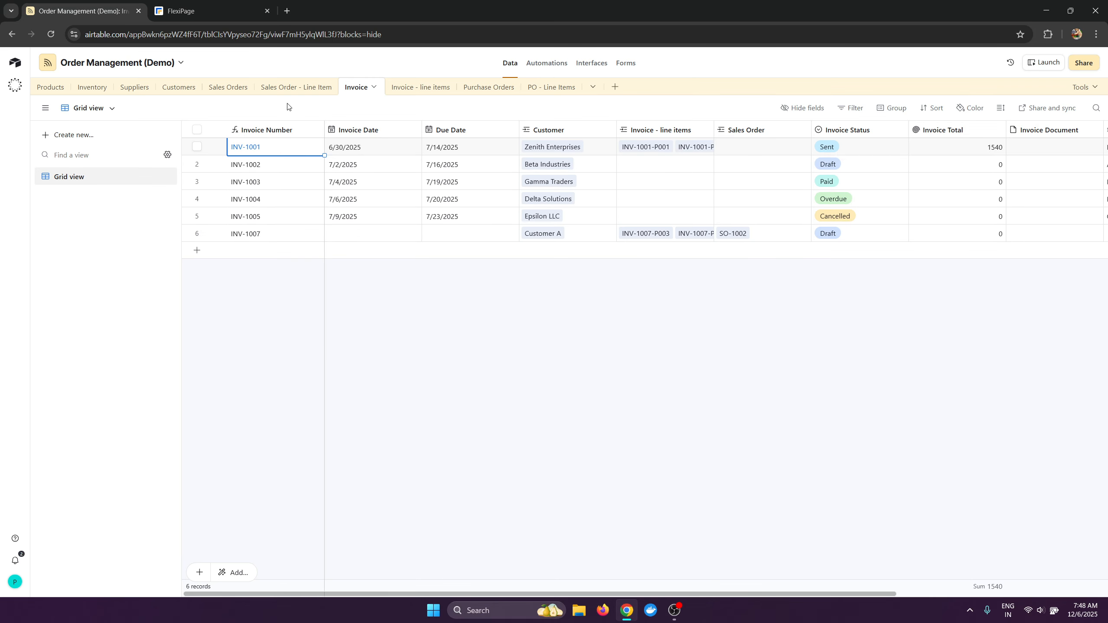
click(183, 3)
click(775, 180)
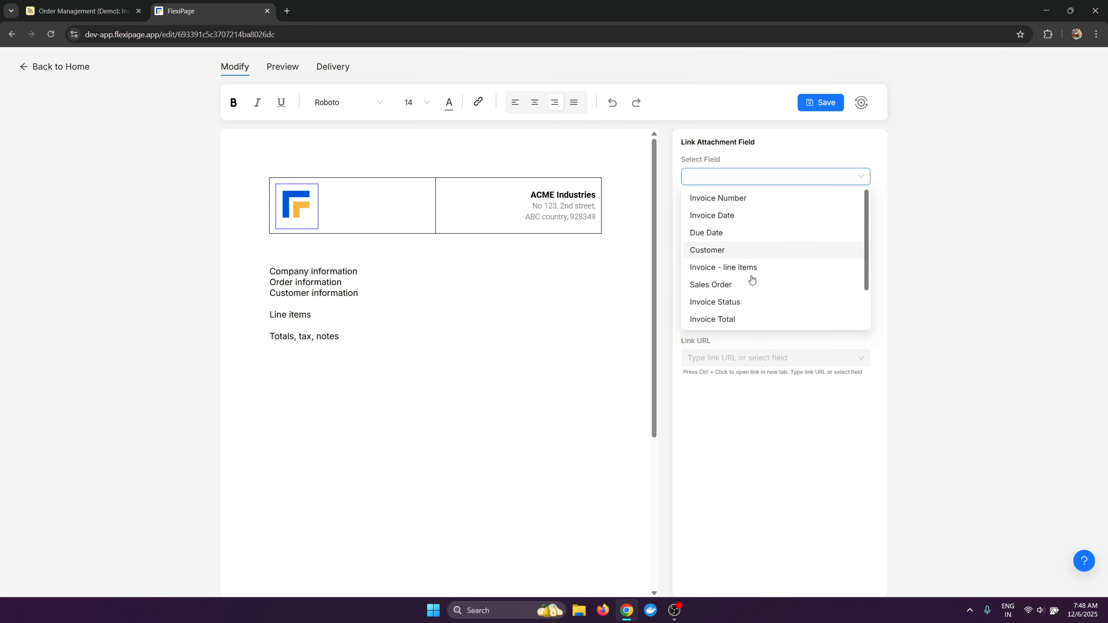
click(936, 222)
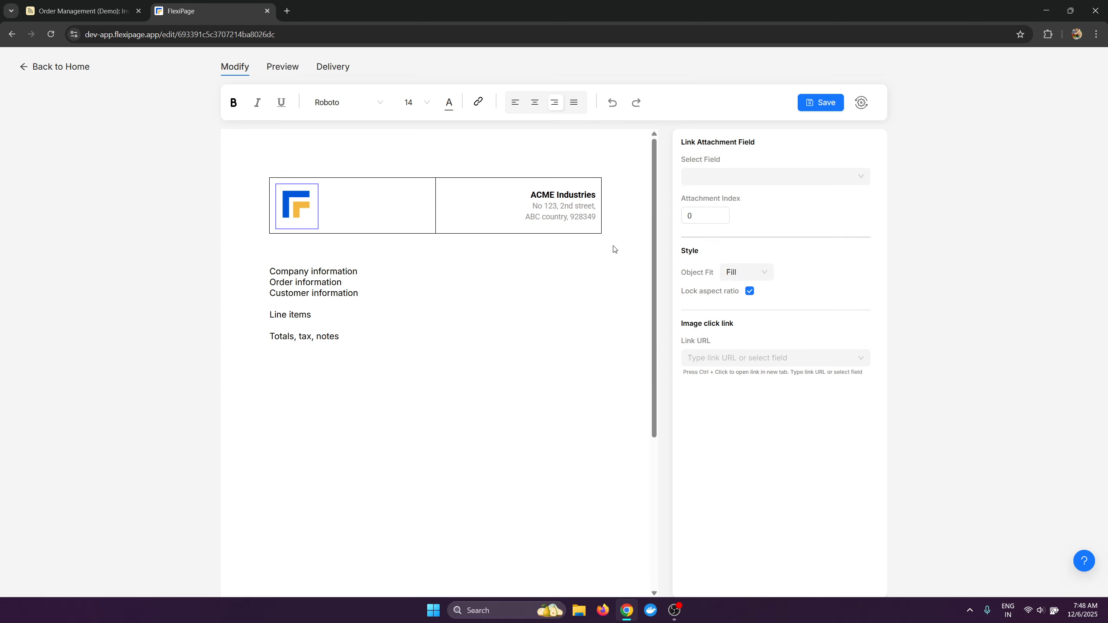
Step: Limit the header layout's border to its top and bottom lines, and add a blank line above "Company information"
click(347, 214)
click(474, 224)
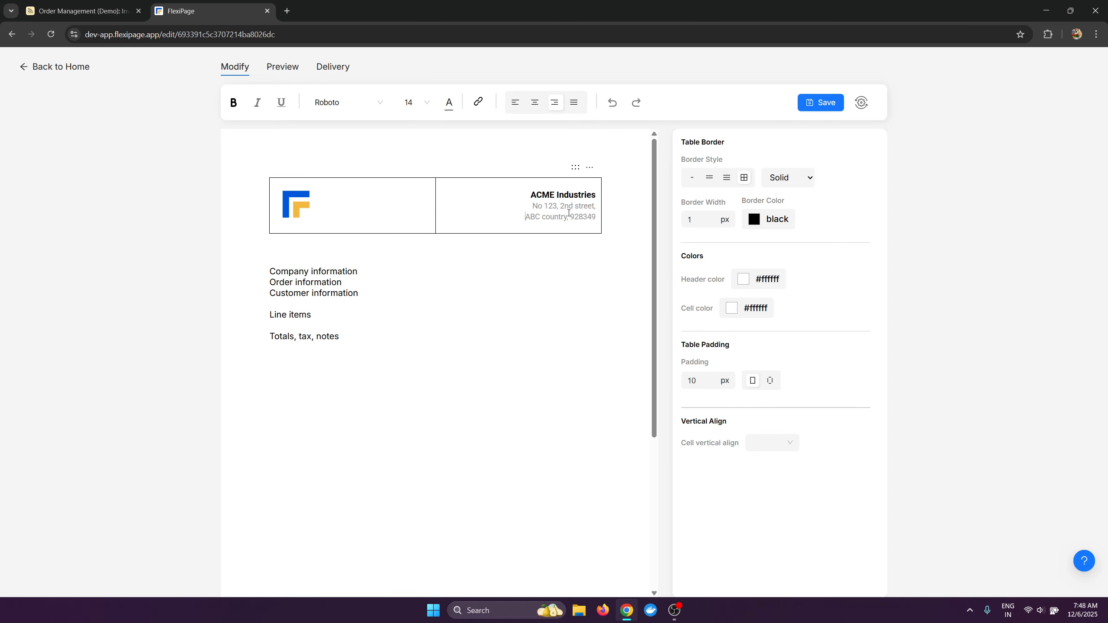
click(692, 178)
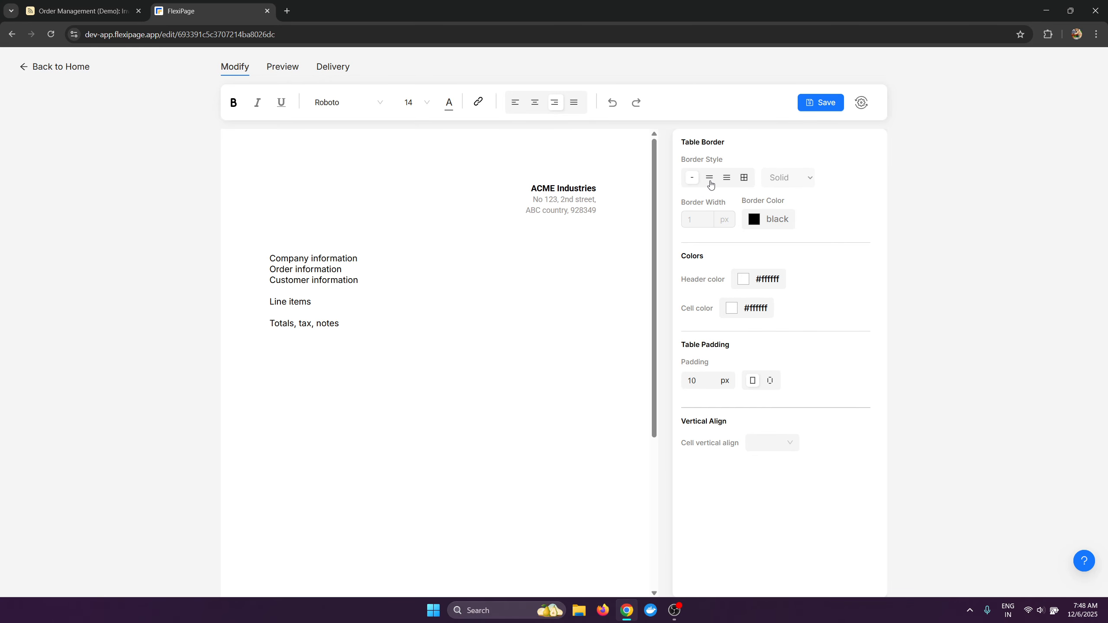
click(710, 182)
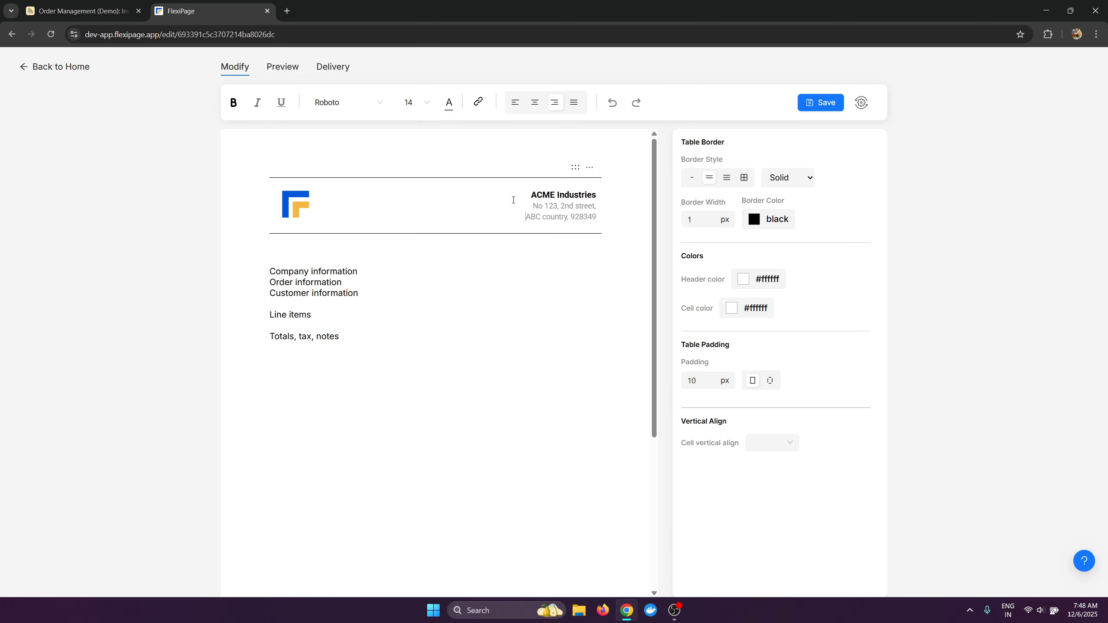
click(467, 267)
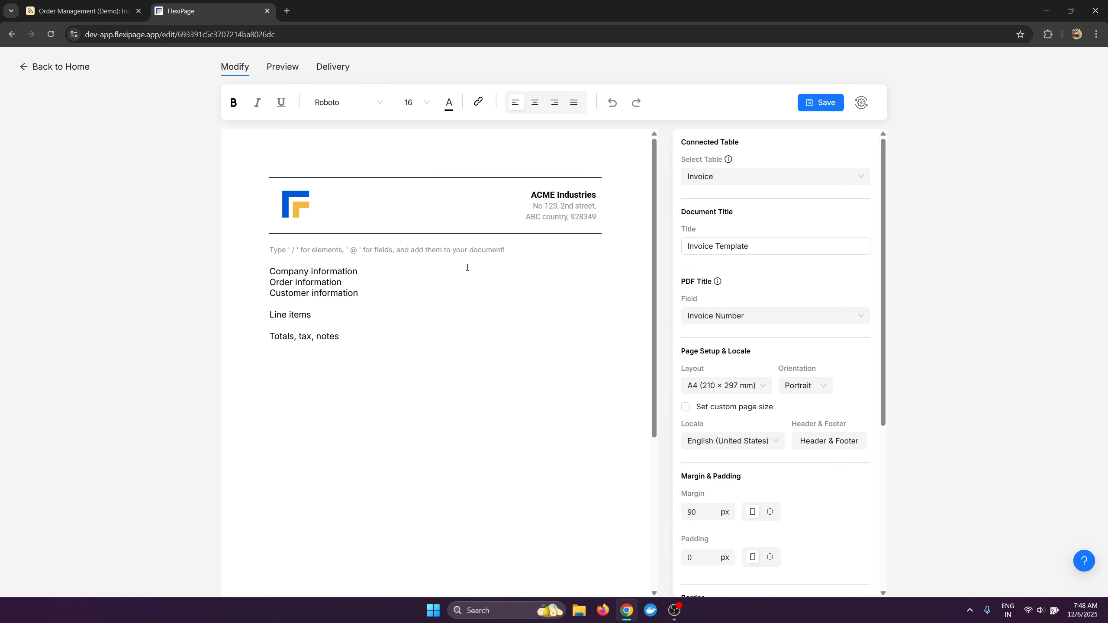
key(Return)
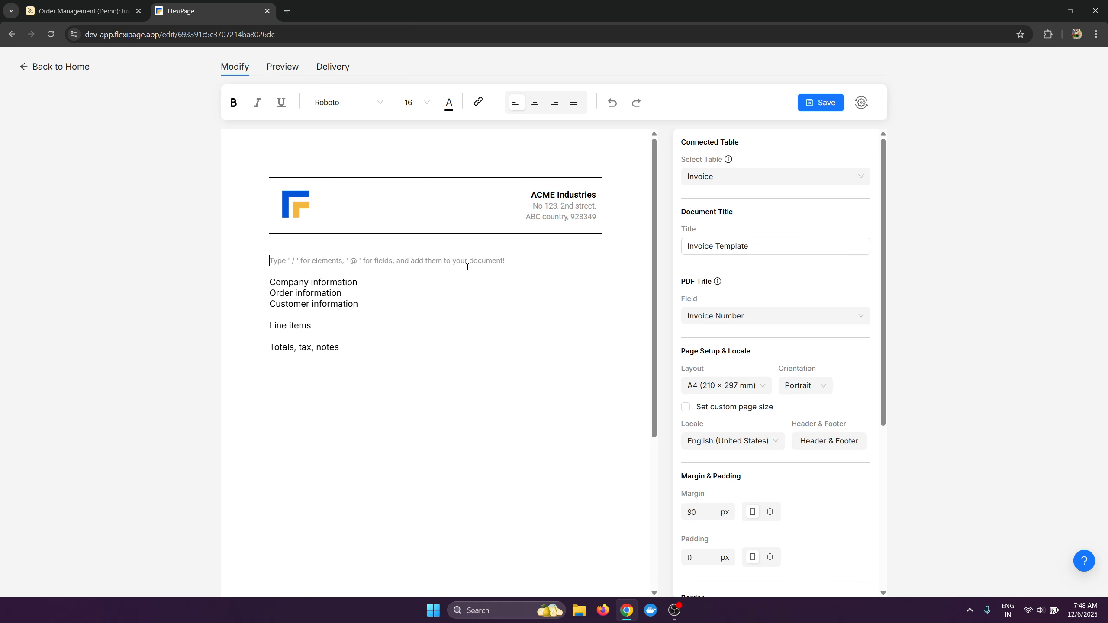
Step: Insert a two-column layout below the company header and add the bold heading "Order Information:" in its first column
text(/co)
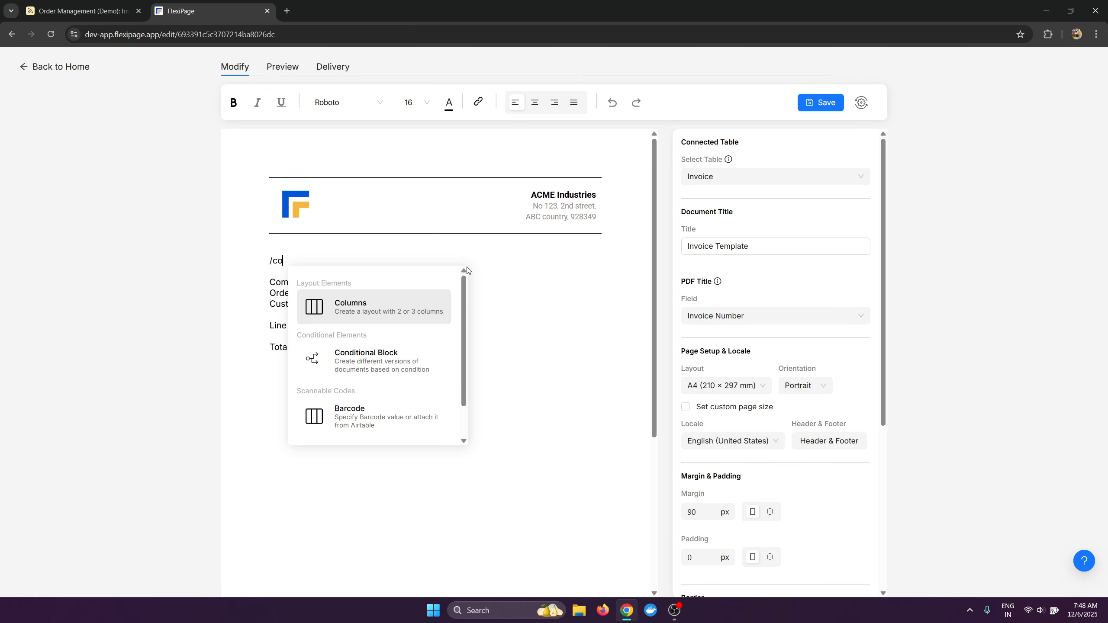
key(Return)
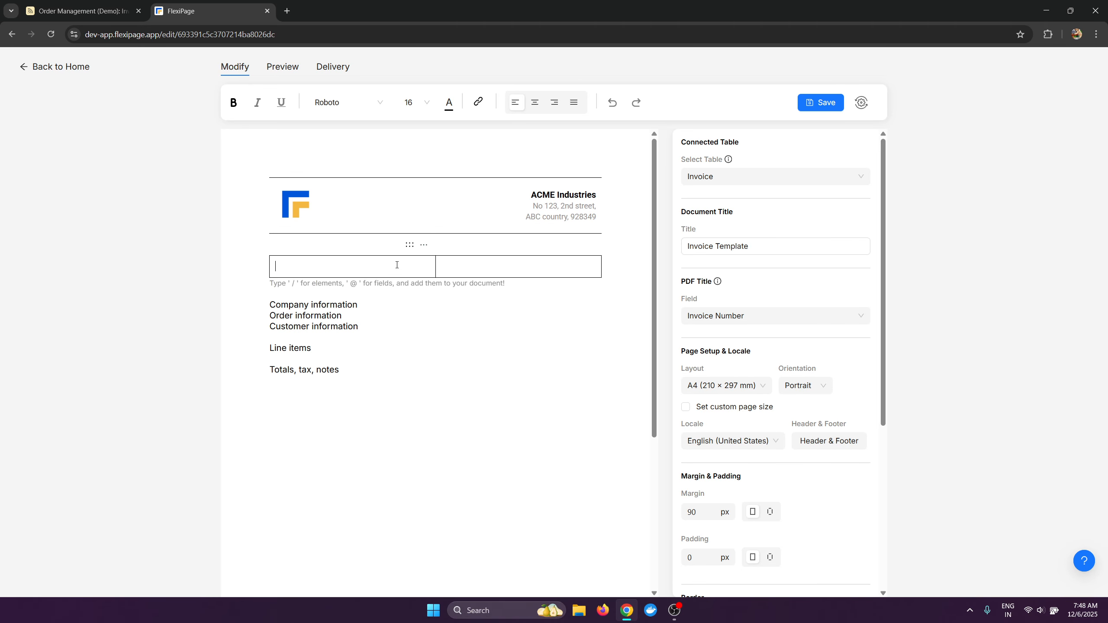
key(ctrl+b)
text(Or)
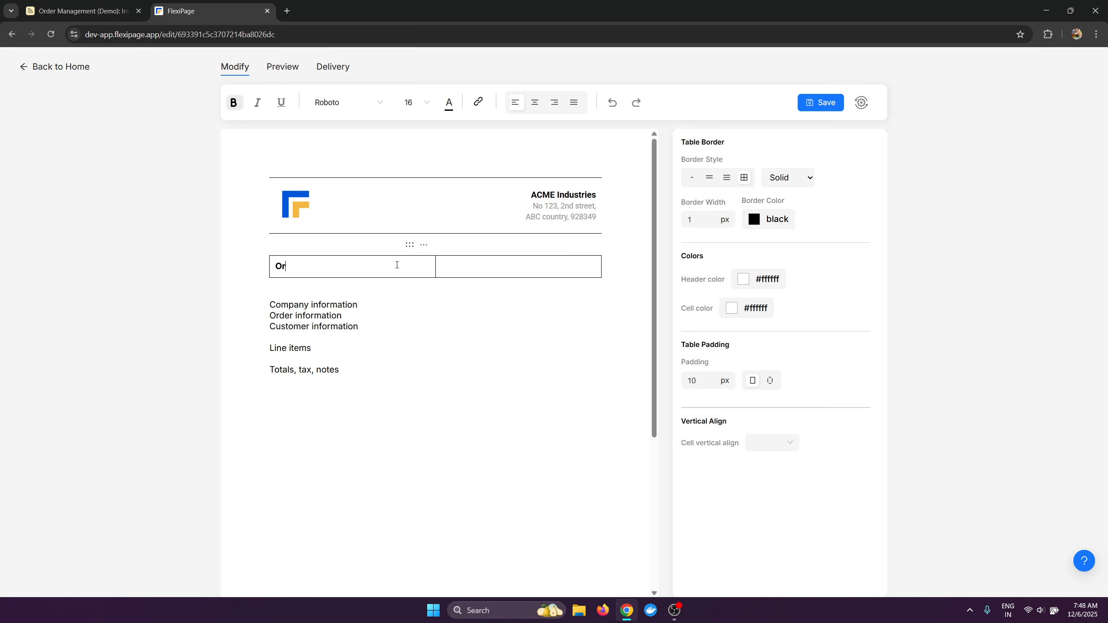
text(der Information:)
key(Return)
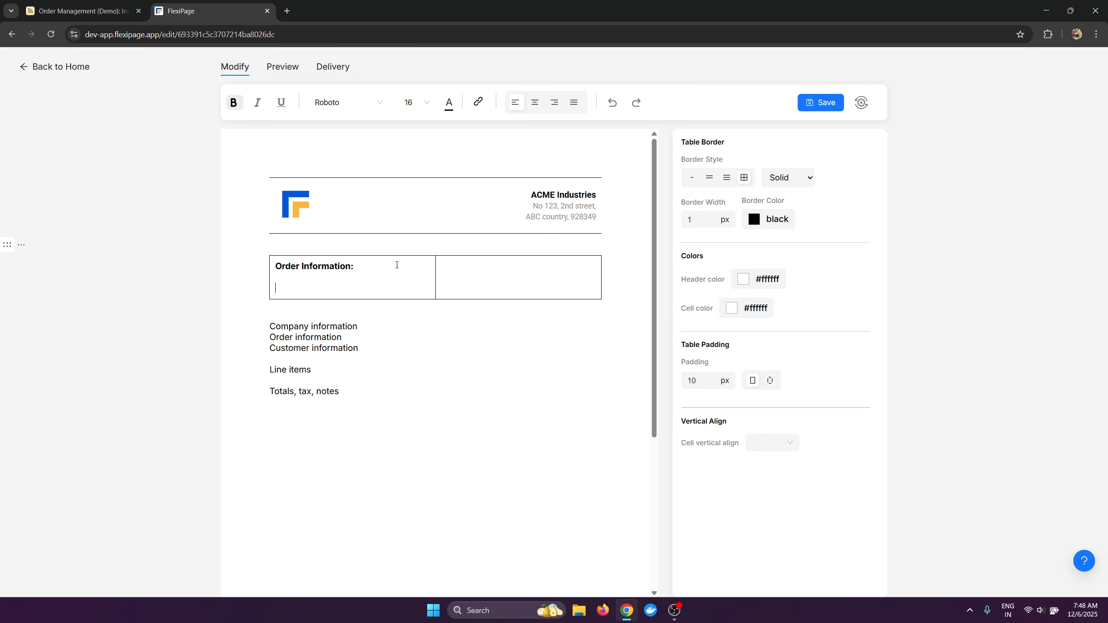
Step: Switch to Airtable to check the Invoice table's columns, and return to the FlexiPage template
click(81, 4)
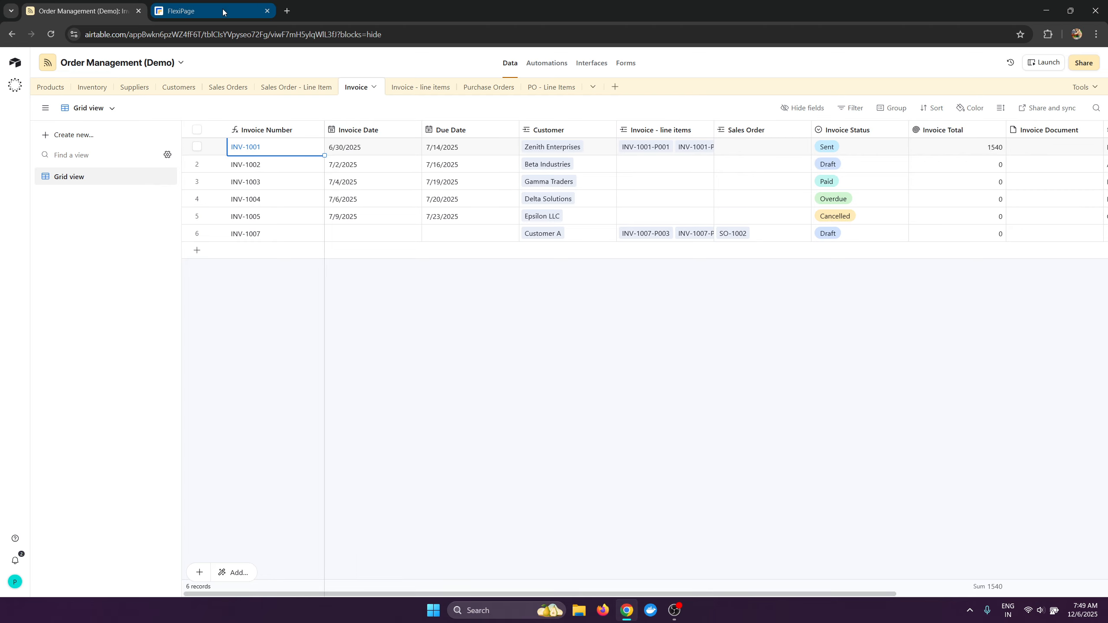
click(205, 11)
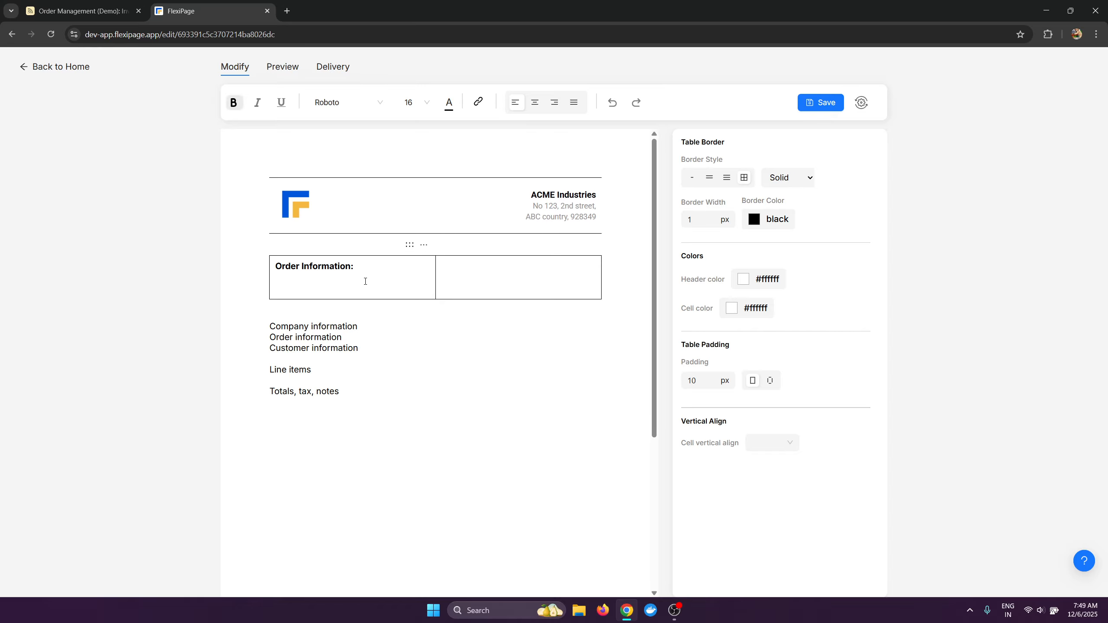
text(@)
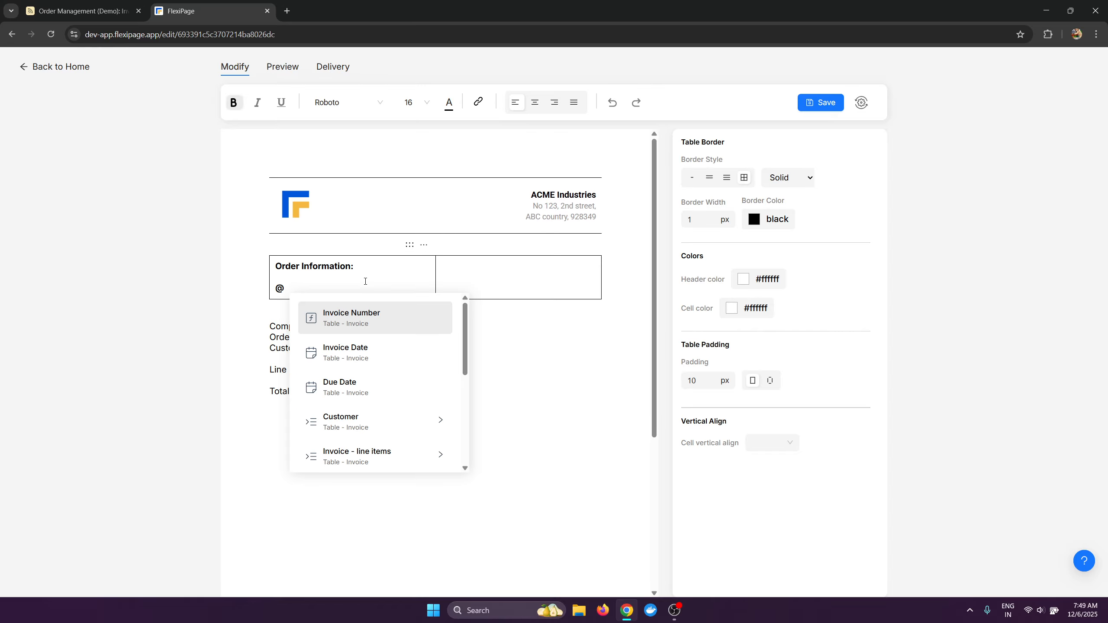
text(Invoi)
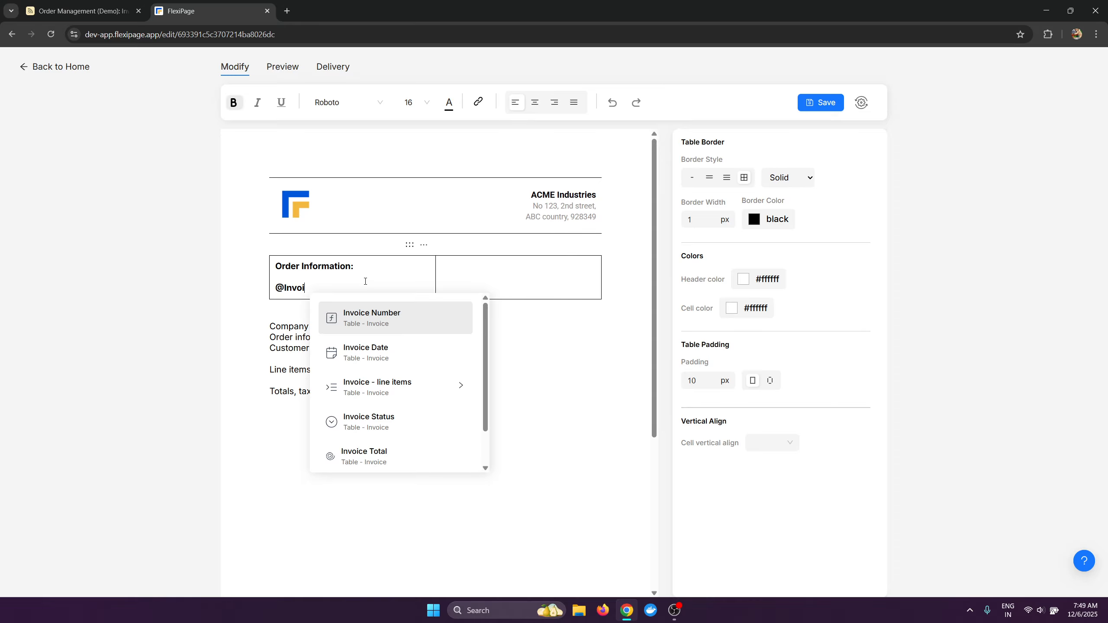
key(BackSpace)
key(BackSpace)
key(BackSpace)
key(BackSpace)
key(BackSpace)
key(BackSpace)
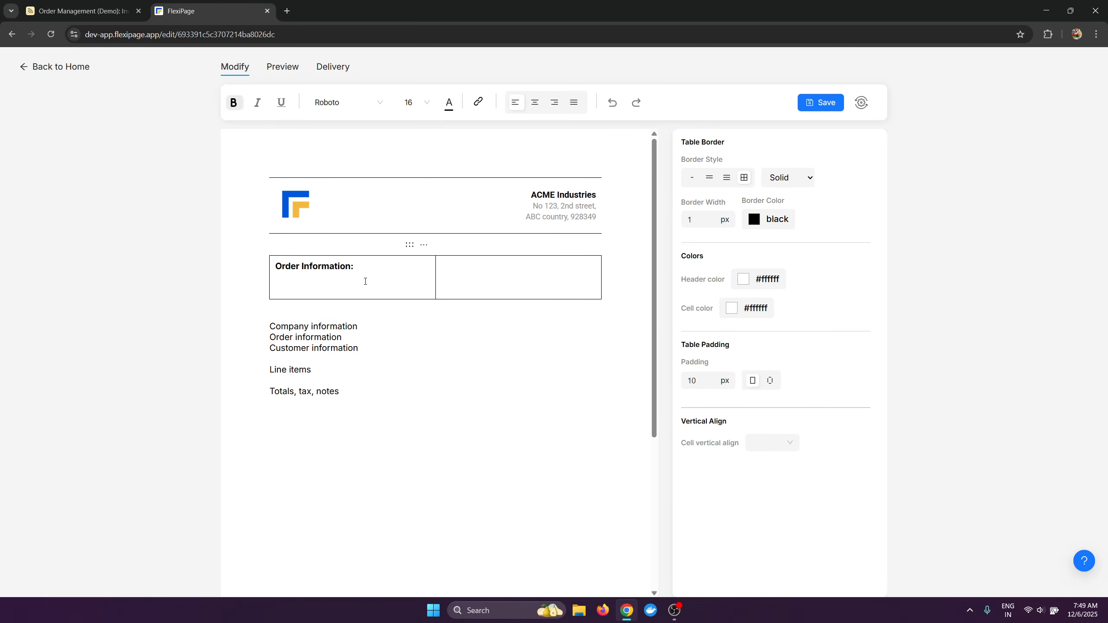
Step: Insert the Invoice Number and Invoice Date fields in non-bold text on separate lines under "Order Information:"
key(ctrl+b)
text(@Invoi)
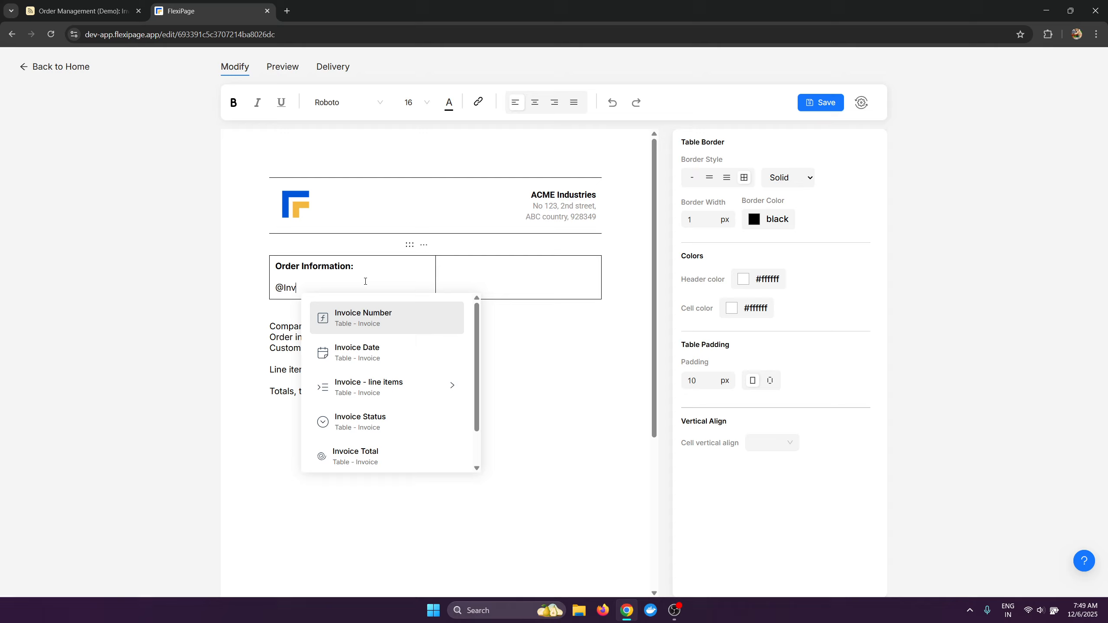
key(Return)
key(Return)
text(@Invoi)
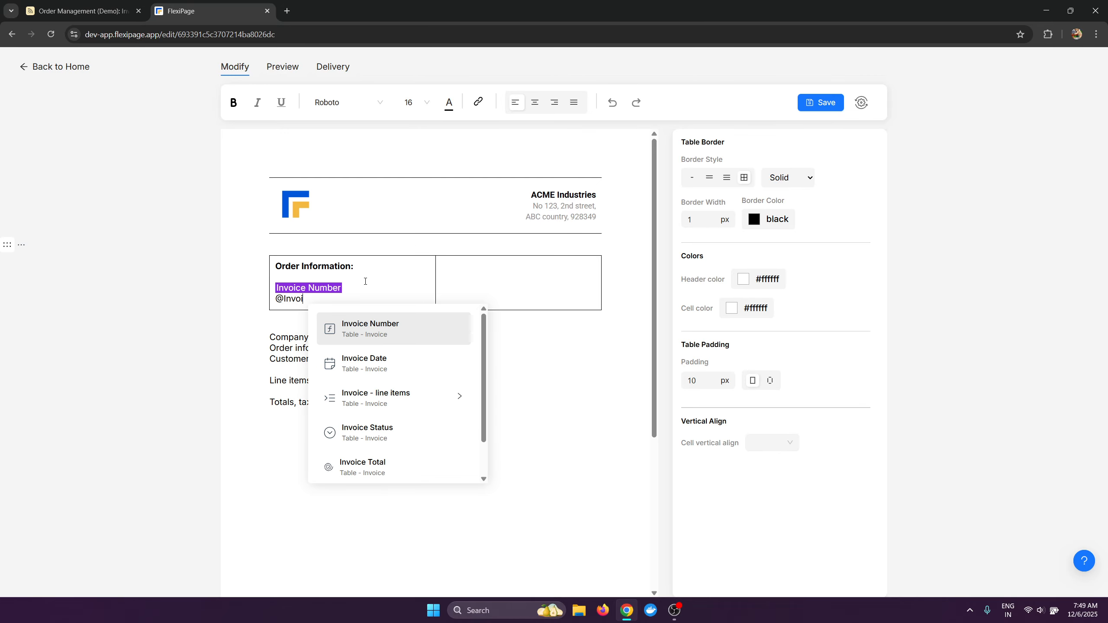
key(Down)
key(Return)
Step: Insert the Due Date field on a new line below Invoice Date
key(Return)
text(@Invoi)
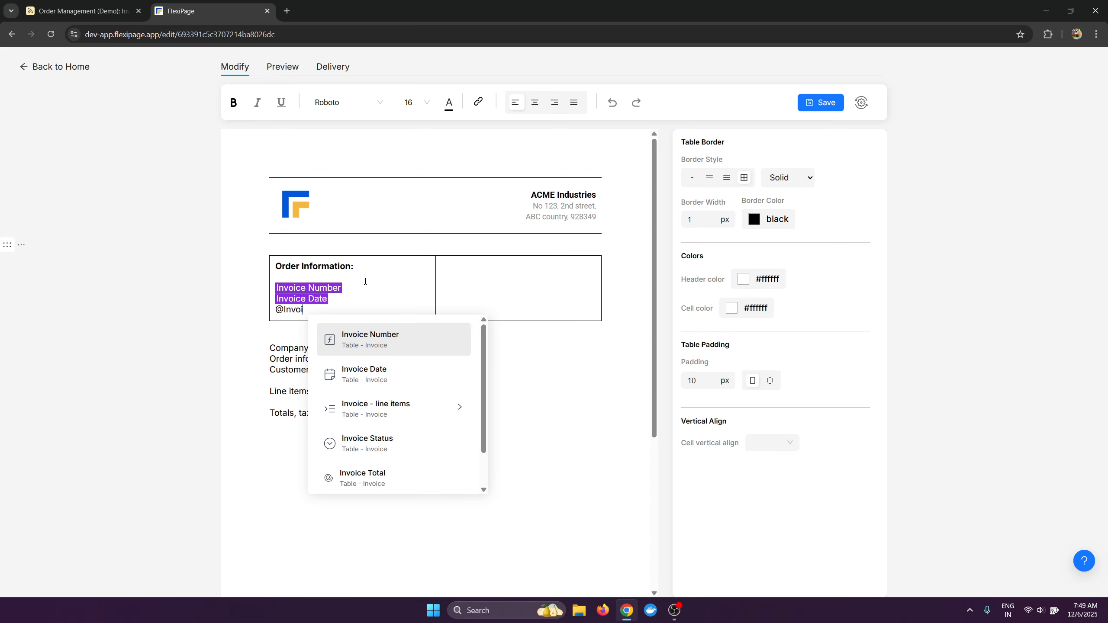
key(Down)
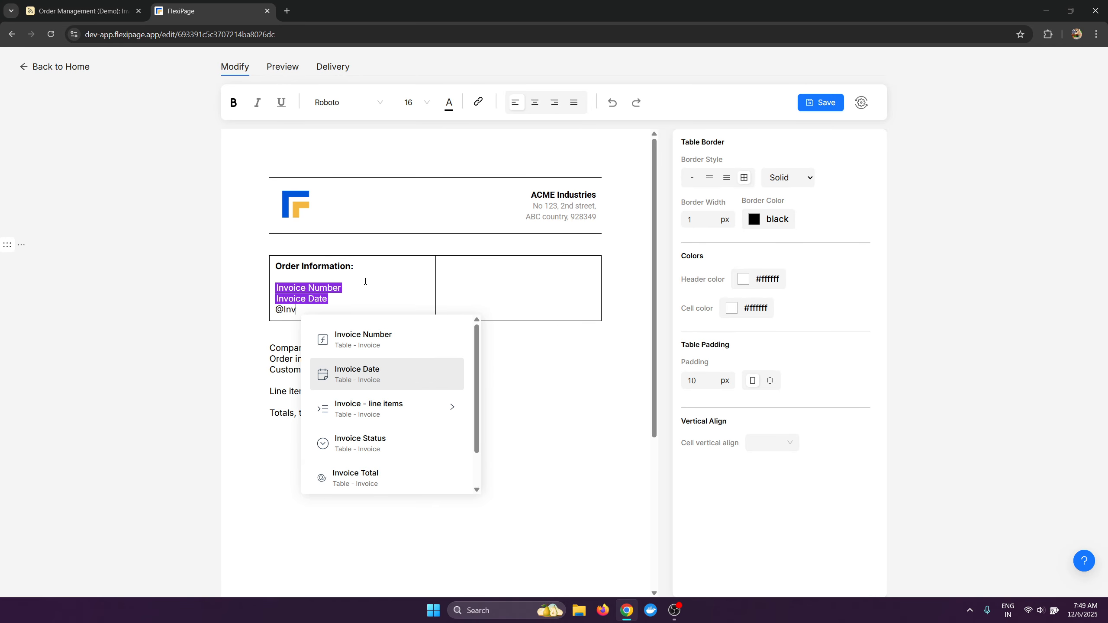
key(BackSpace)
key(BackSpace)
key(BackSpace)
key(BackSpace)
key(BackSpace)
text(Du)
key(Return)
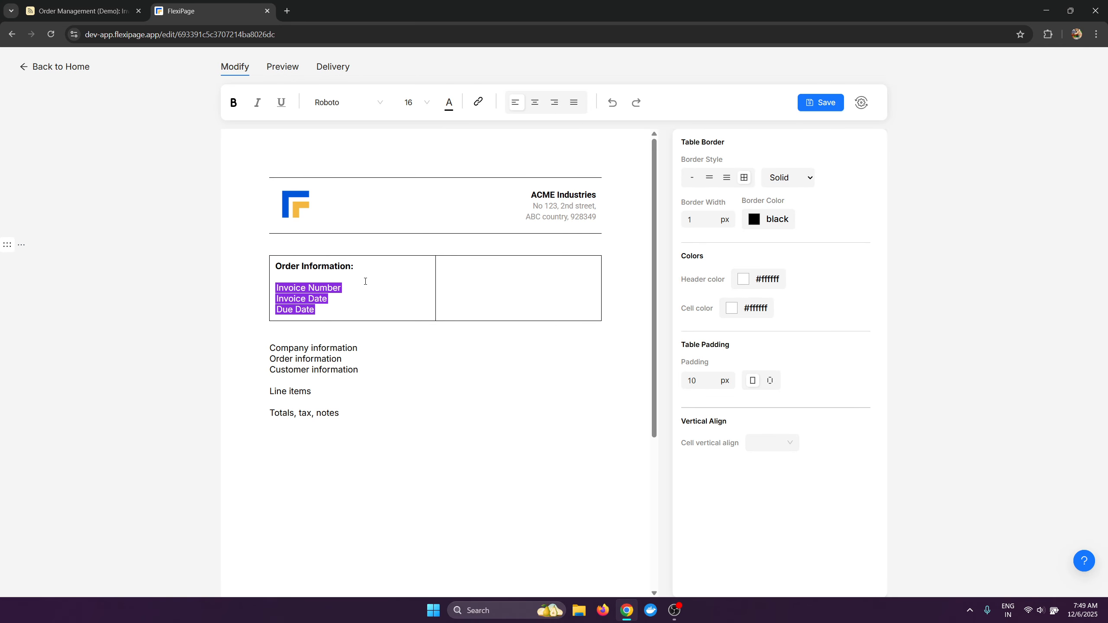
Step: Add the bold heading "Ship To:" in the second column of the order information layout
click(515, 286)
key(ctrl+b)
text(Ship ToP)
key(BackSpace)
text(:)
key(Return)
Step: Insert the linked Customer record's Customer Name field in non-bold text under "Ship To:"
key(ctrl+b)
text(@cus)
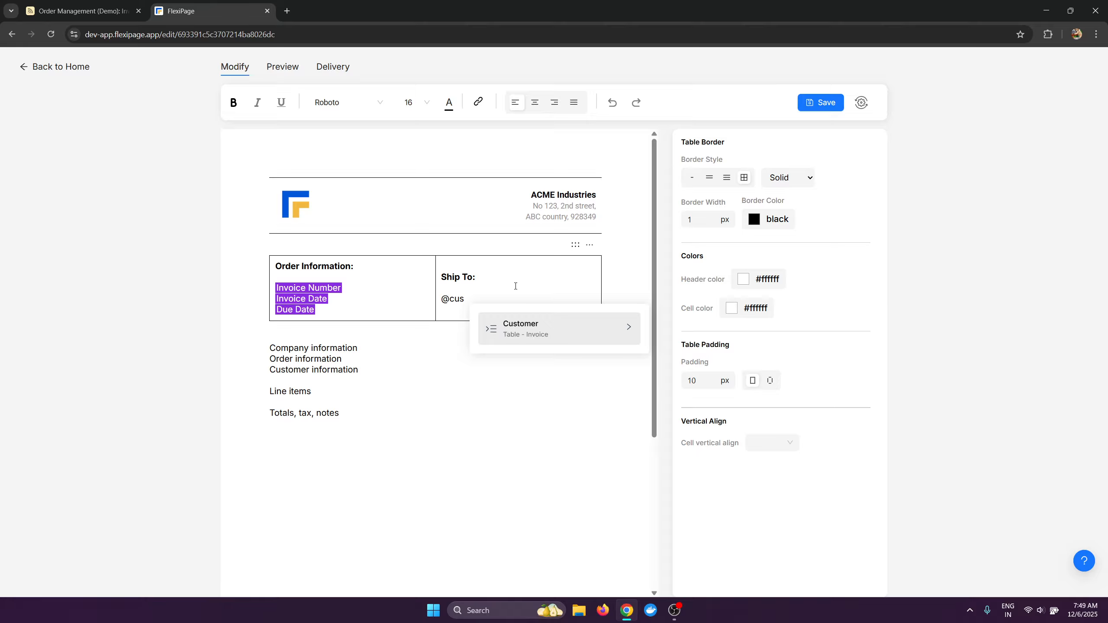
key(Right)
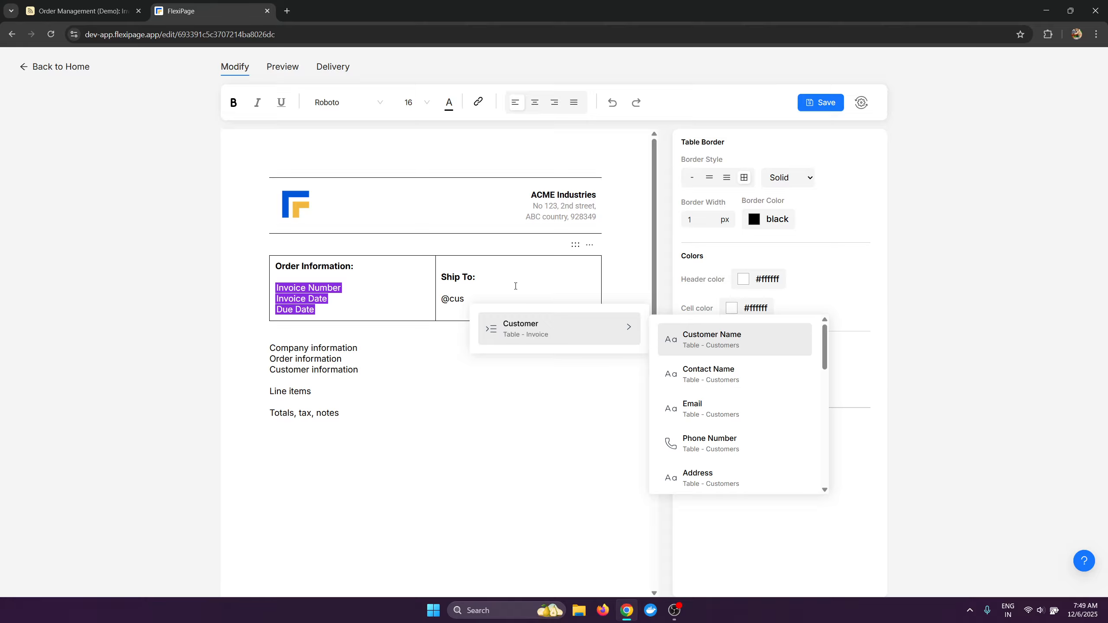
key(Down)
key(Up)
key(Down)
key(Down)
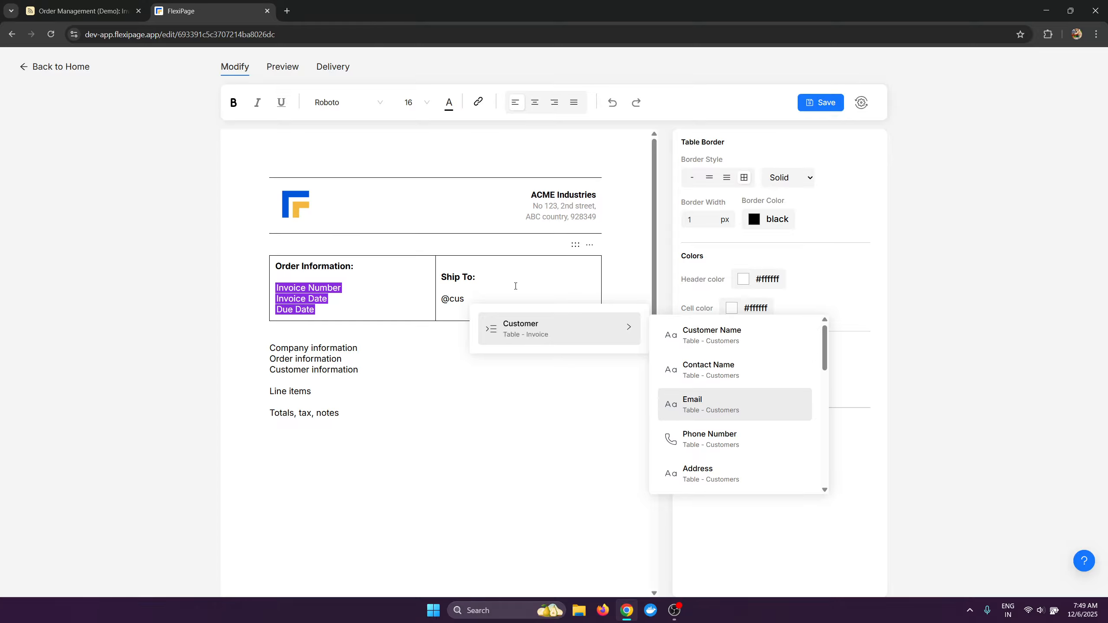
key(Down)
key(Down)
key(Up)
key(Up)
key(Up)
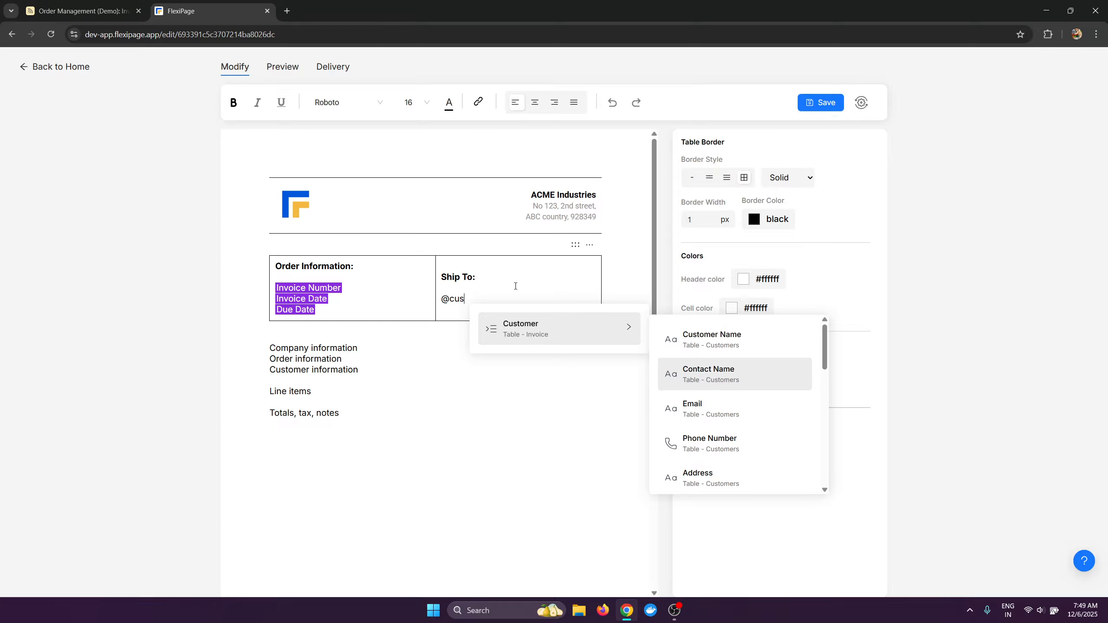
key(Up)
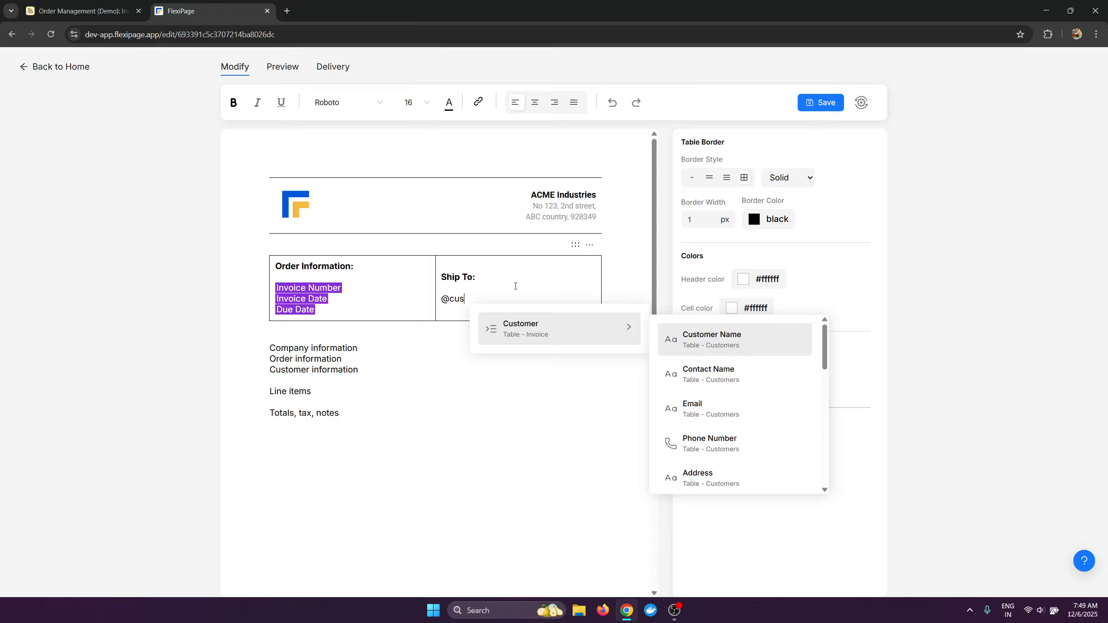
key(Return)
Step: Insert the linked Customer record's Address field on a new line below Customer Name
key(Return)
text(@c)
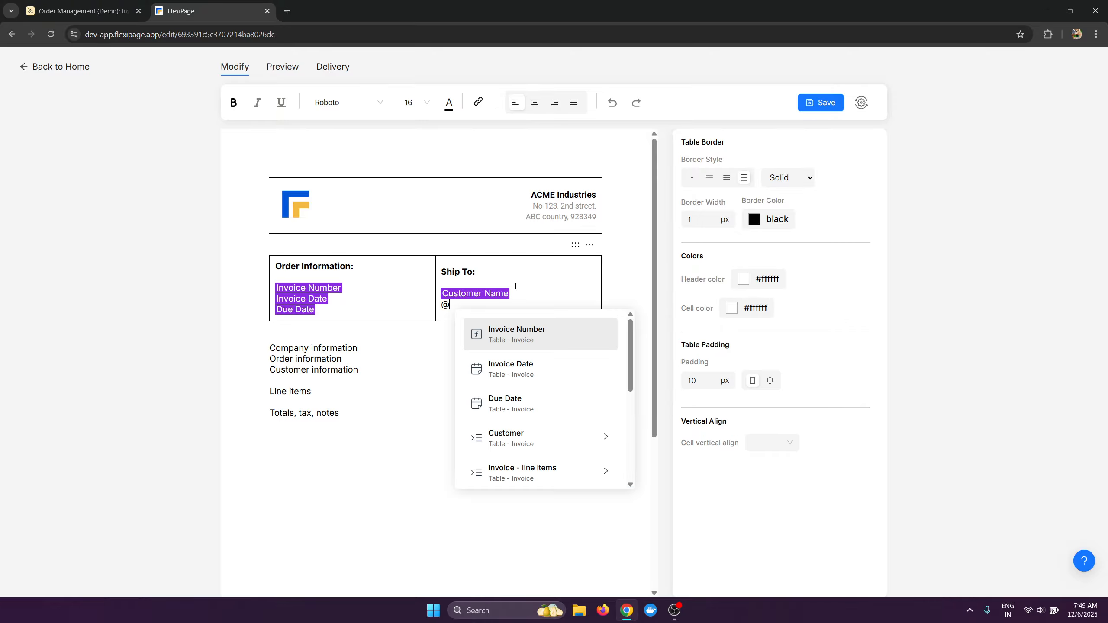
key(Down)
key(Down)
key(Right)
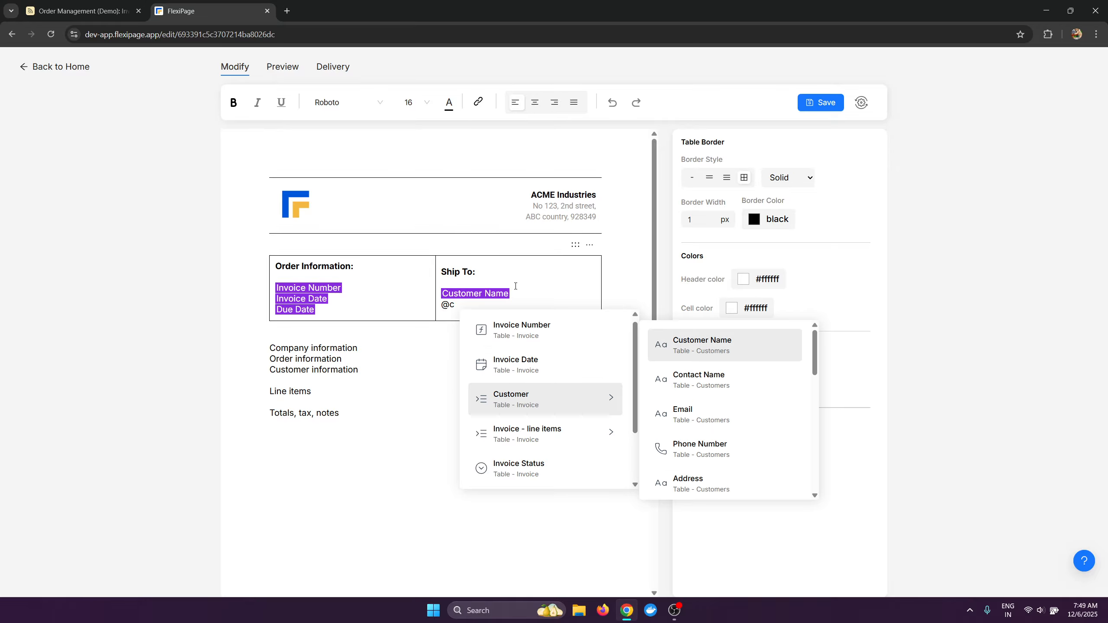
key(Down)
key(Down)
key(Down)
key(Down)
key(Up)
key(Down)
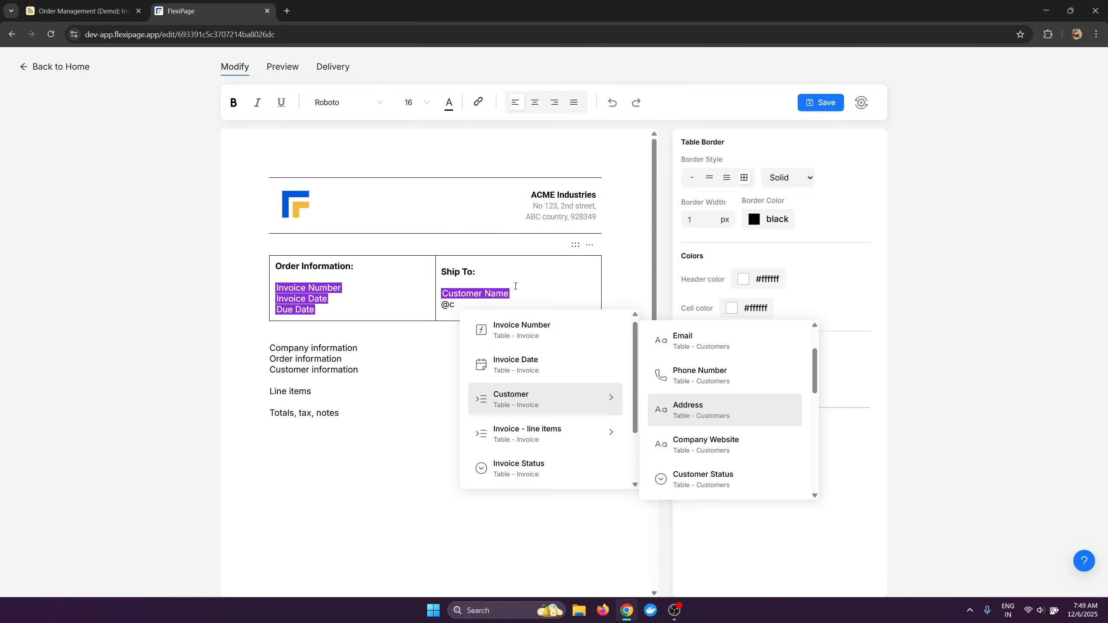
key(Return)
Step: Insert the linked Customer record's Email field on a new line below Address
key(Return)
text(@)
key(Down)
key(Down)
key(Down)
key(Right)
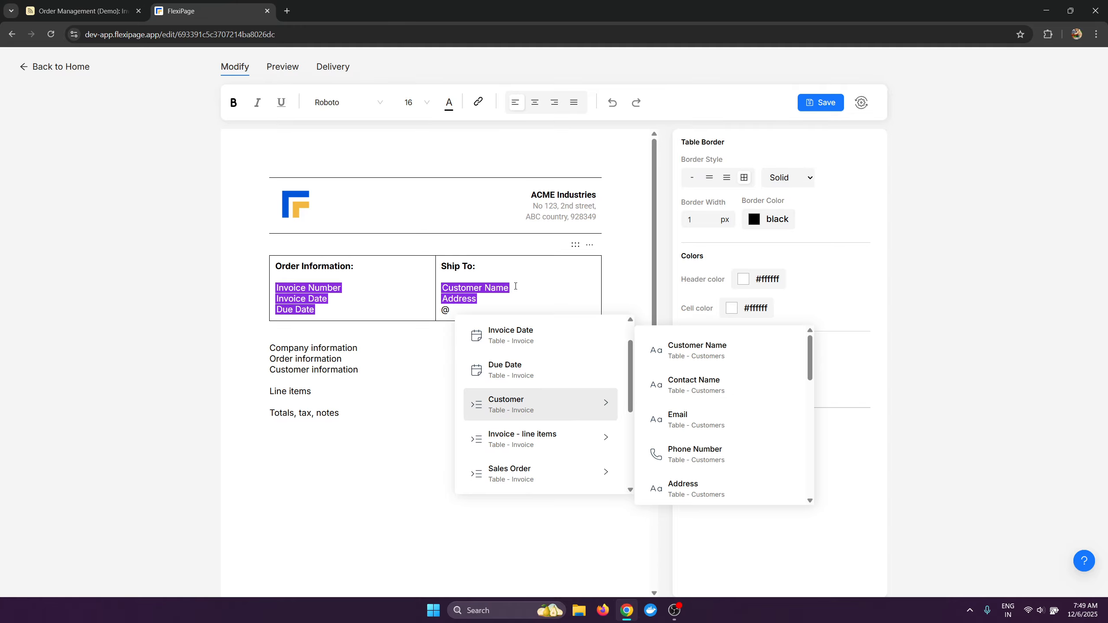
key(Down)
key(Down)
key(Down)
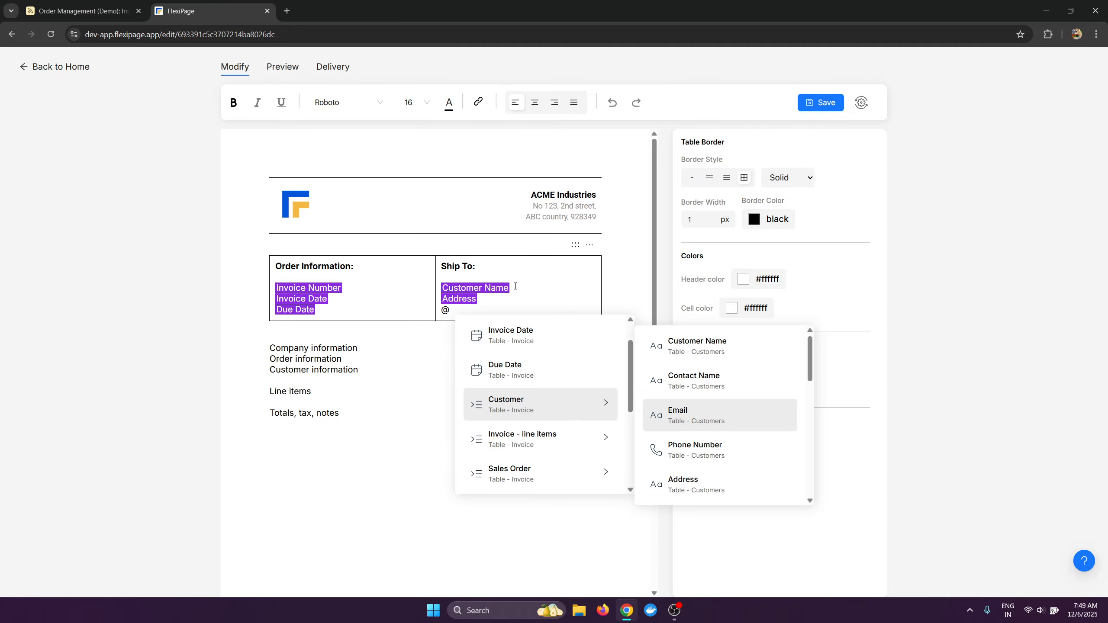
key(Return)
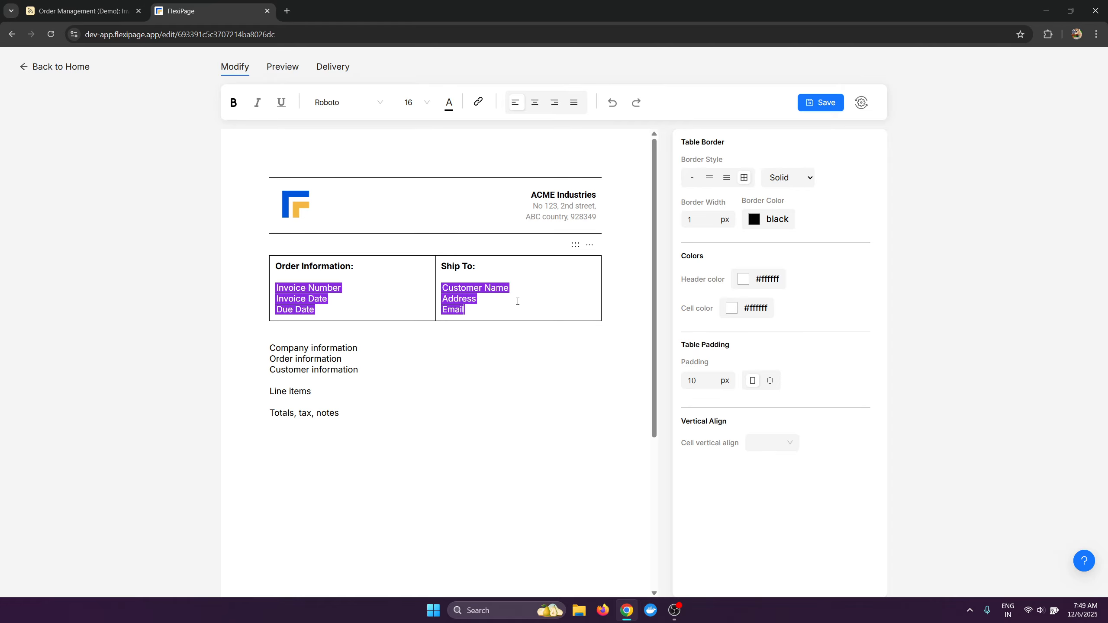
Step: Save the template, preview the order and shipping details in the generated document, and return to editing
click(822, 103)
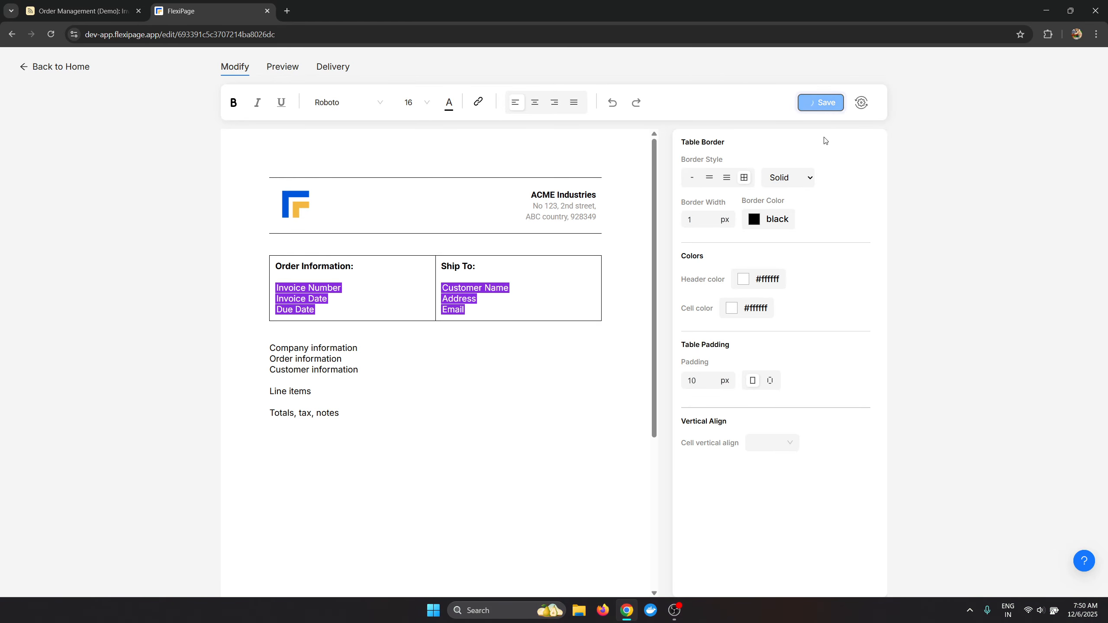
click(281, 68)
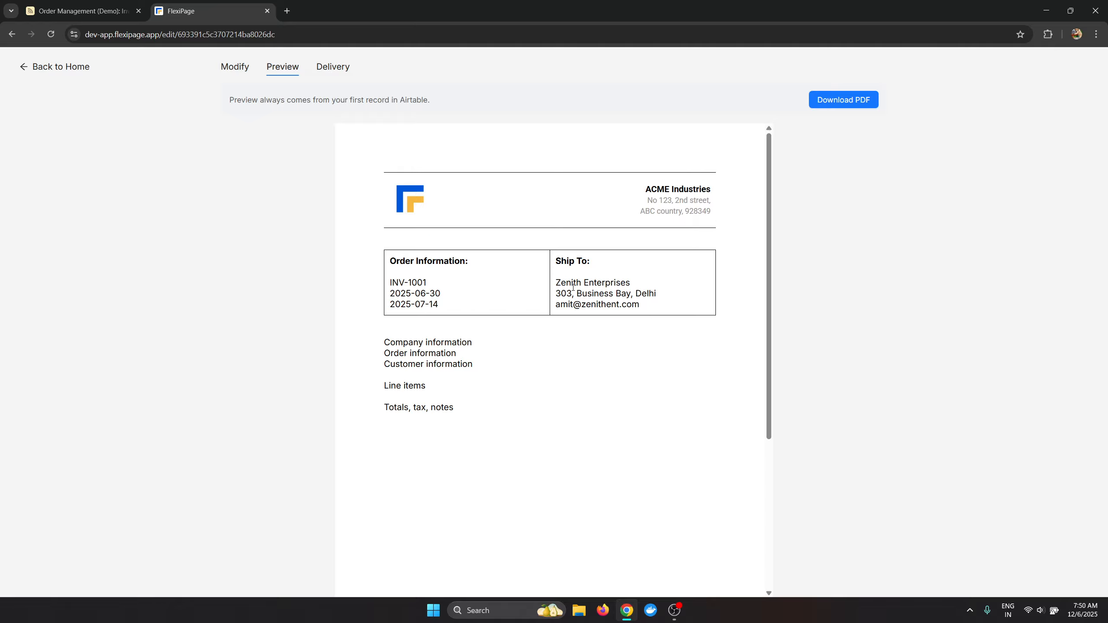
click(244, 73)
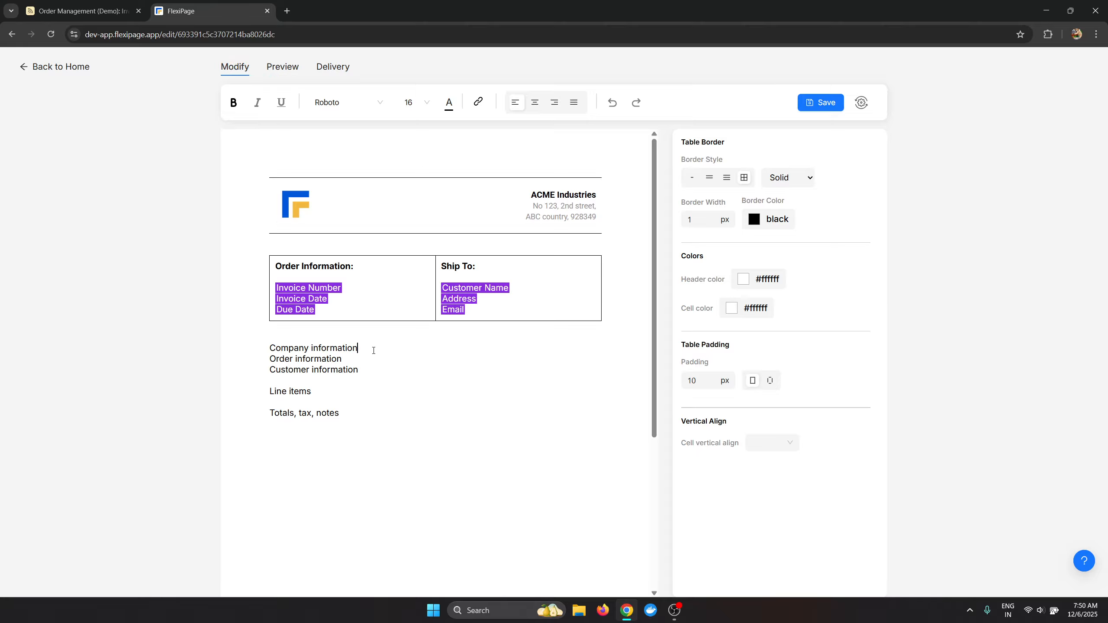
Step: Delete the placeholder lines "Company information", "Order information" and "Customer information" below the two-column layout
drag(373, 351, 267, 347)
drag(353, 362, 259, 352)
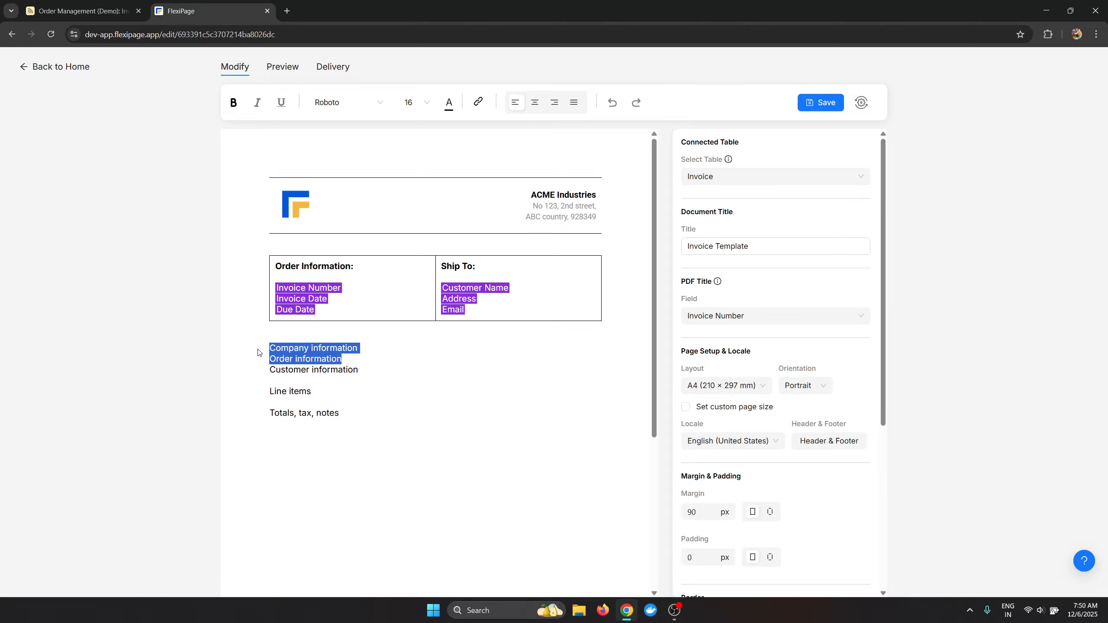
drag(364, 371, 258, 354)
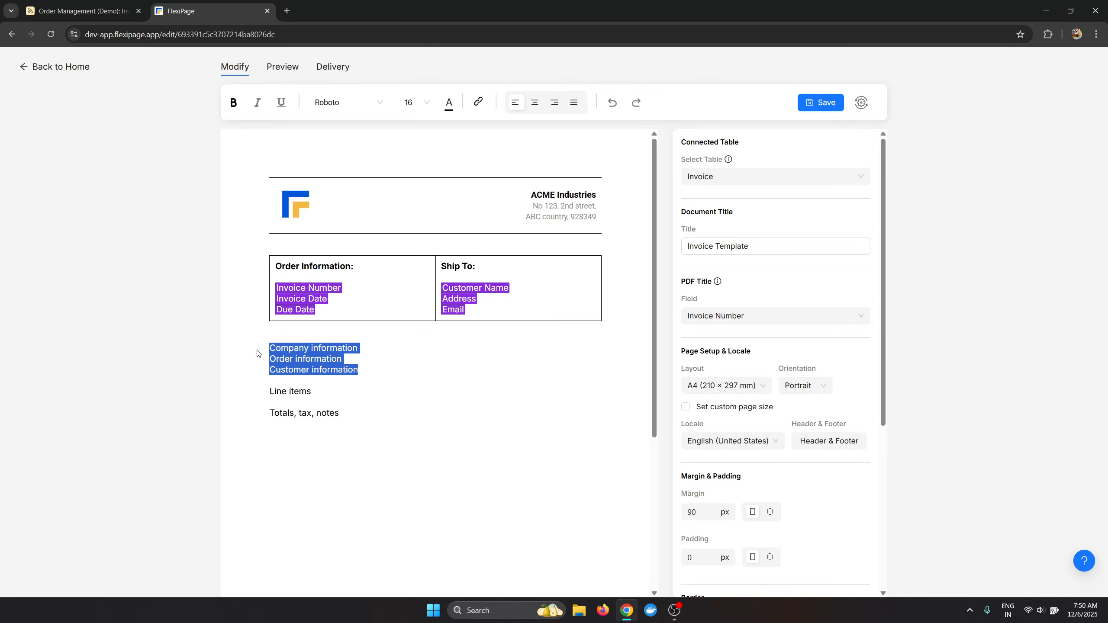
key(BackSpace)
Step: Examine the first invoice's linked line items and the Invoice - line items table in Airtable, and return to the FlexiPage template
key(ctrl+shift+Tab)
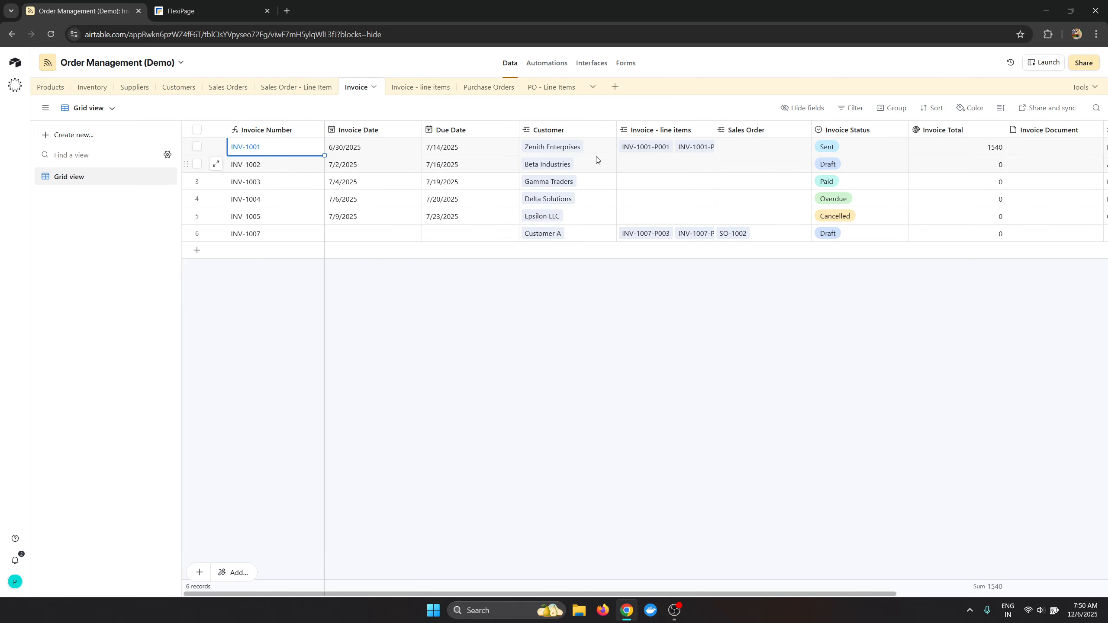
click(681, 151)
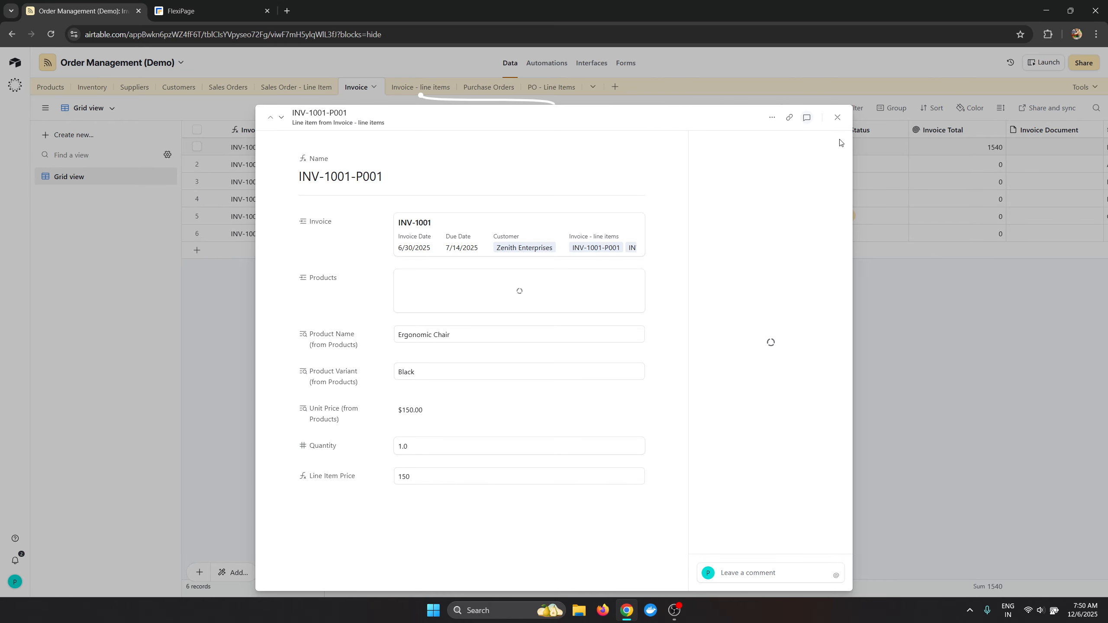
click(839, 118)
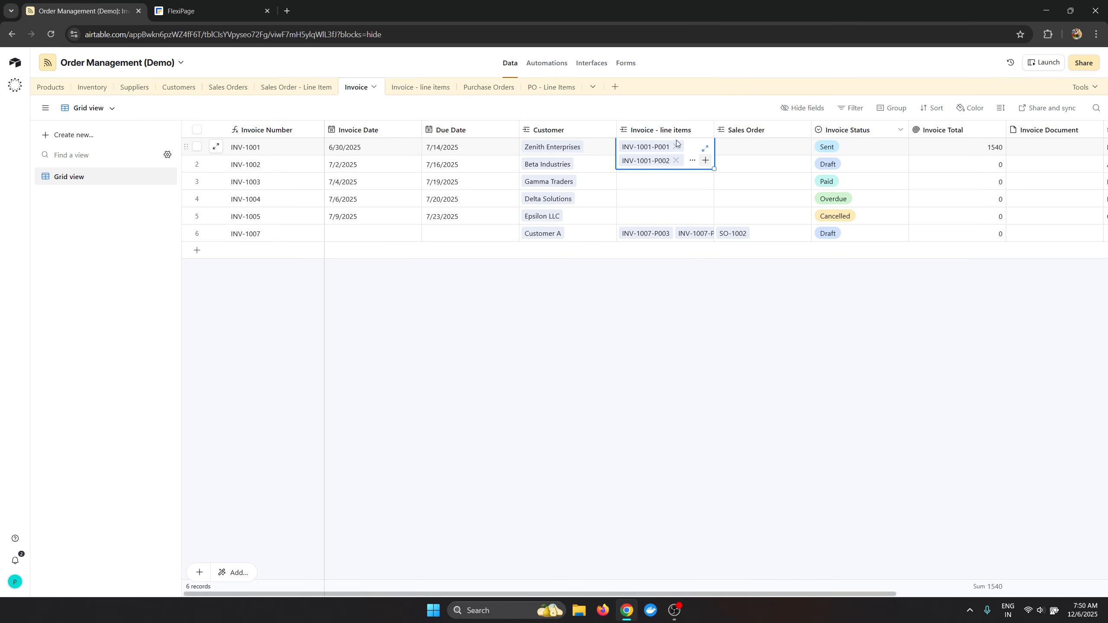
click(413, 90)
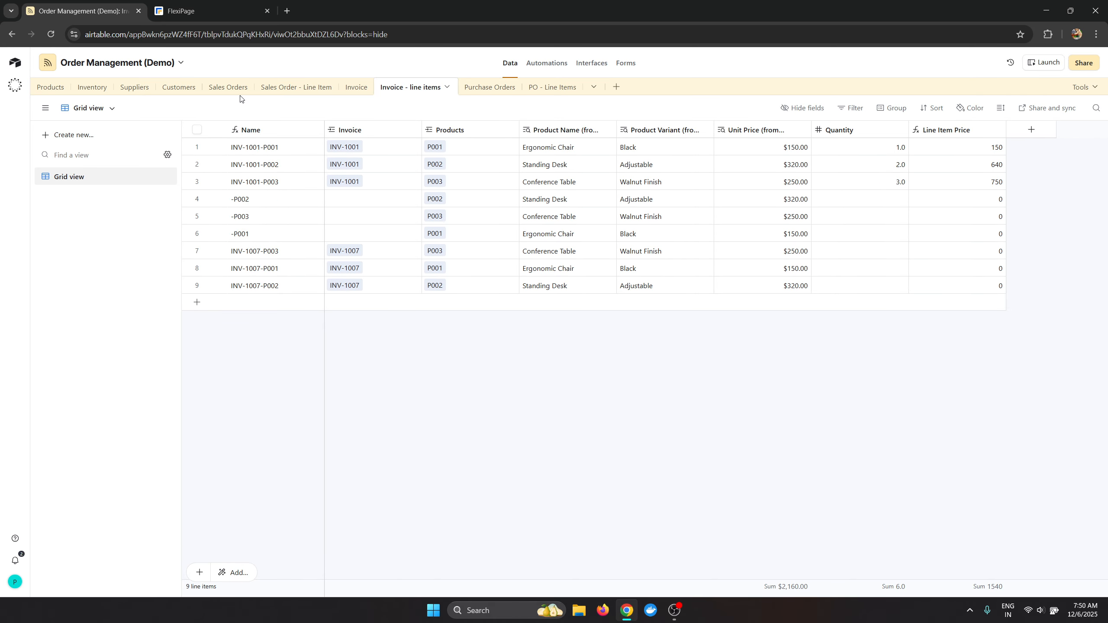
click(224, 16)
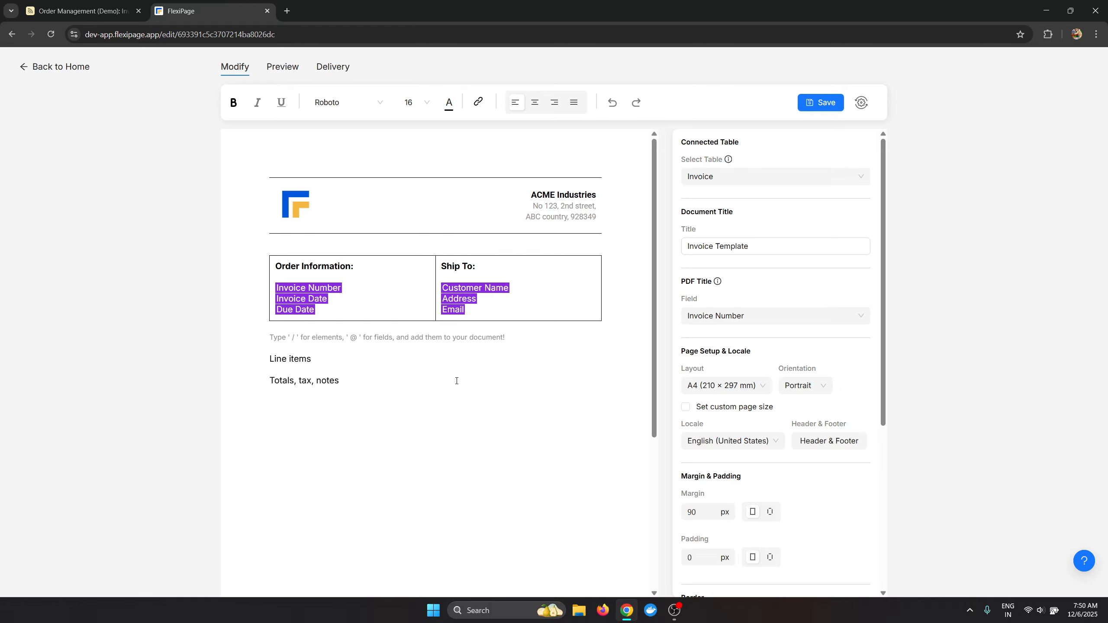
Step: Insert a dynamic table linked to Invoice - line items with the fields Name, Quantity, Unit Price (from Products) and Line Item Price
text(/dyna)
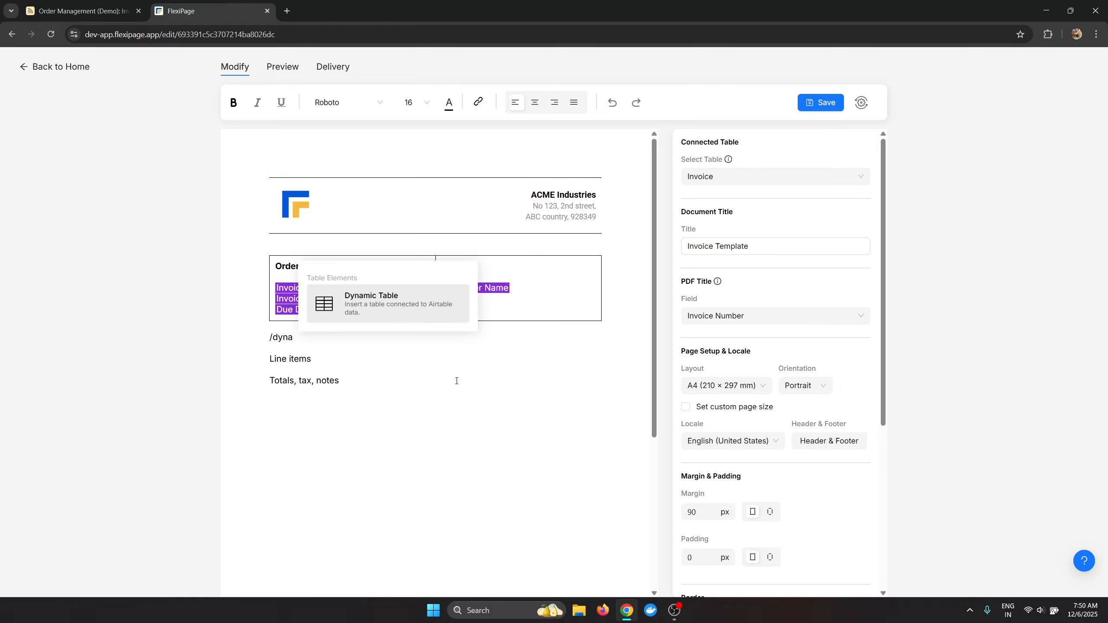
click(379, 299)
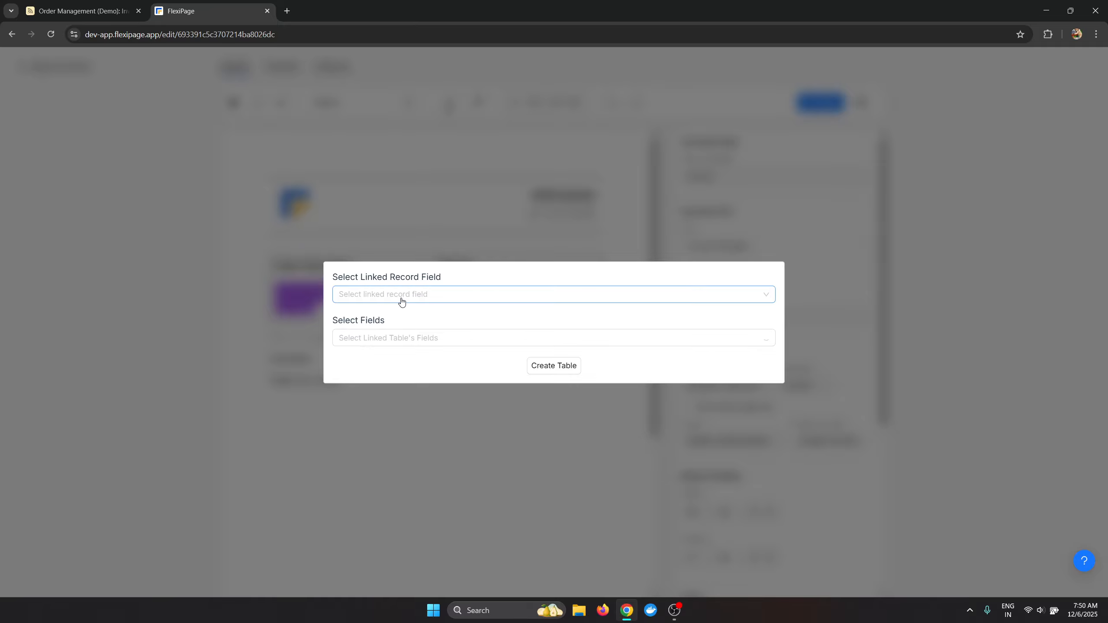
click(400, 296)
click(399, 334)
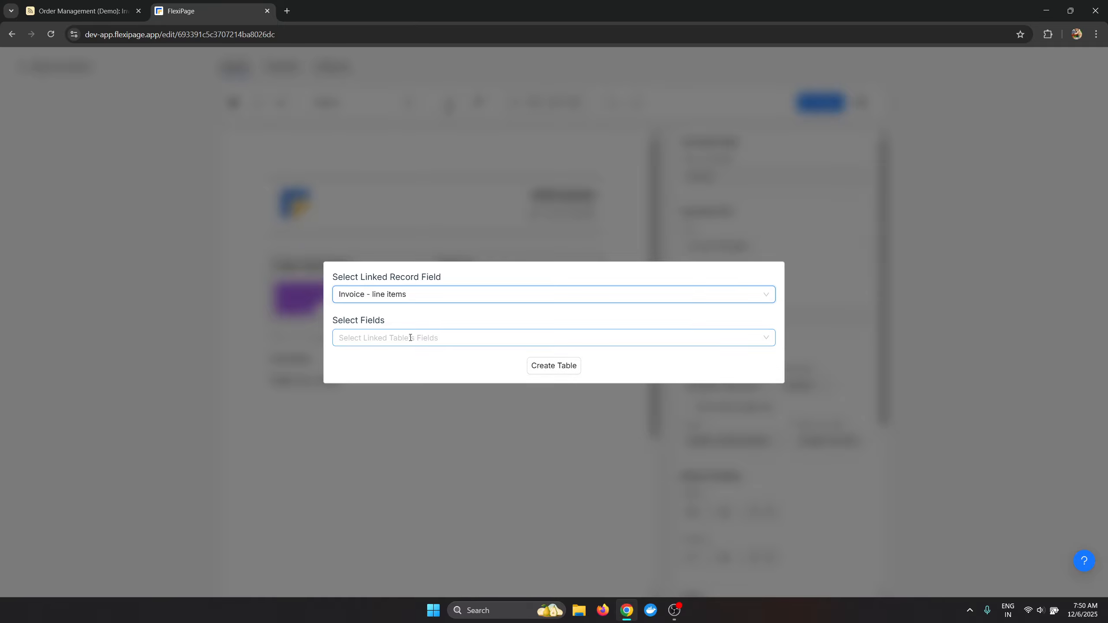
click(393, 337)
click(395, 359)
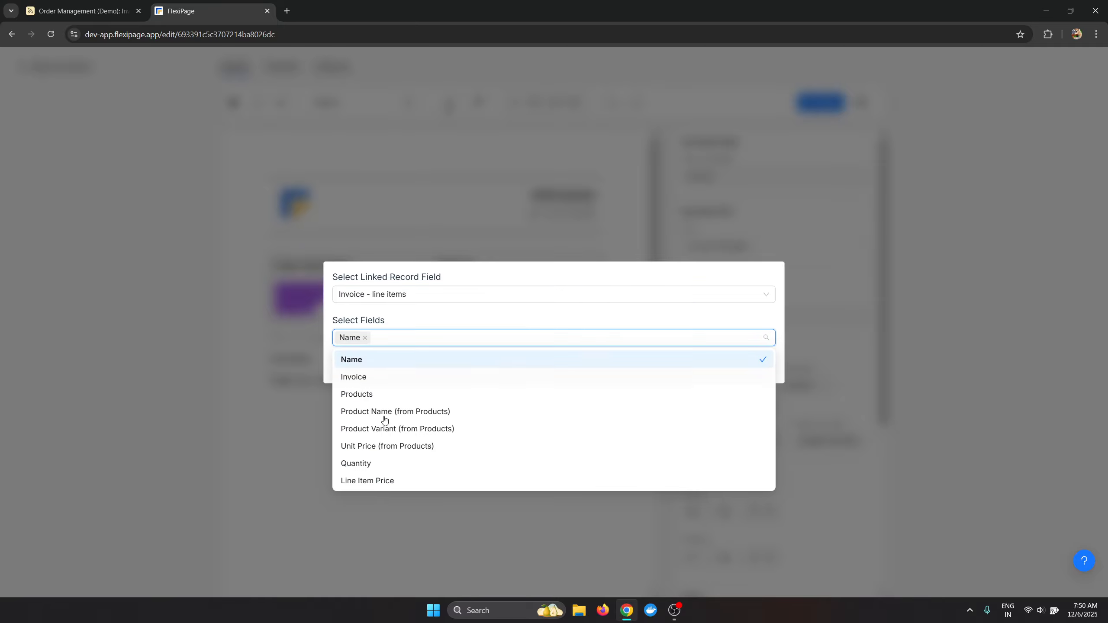
click(385, 463)
click(384, 446)
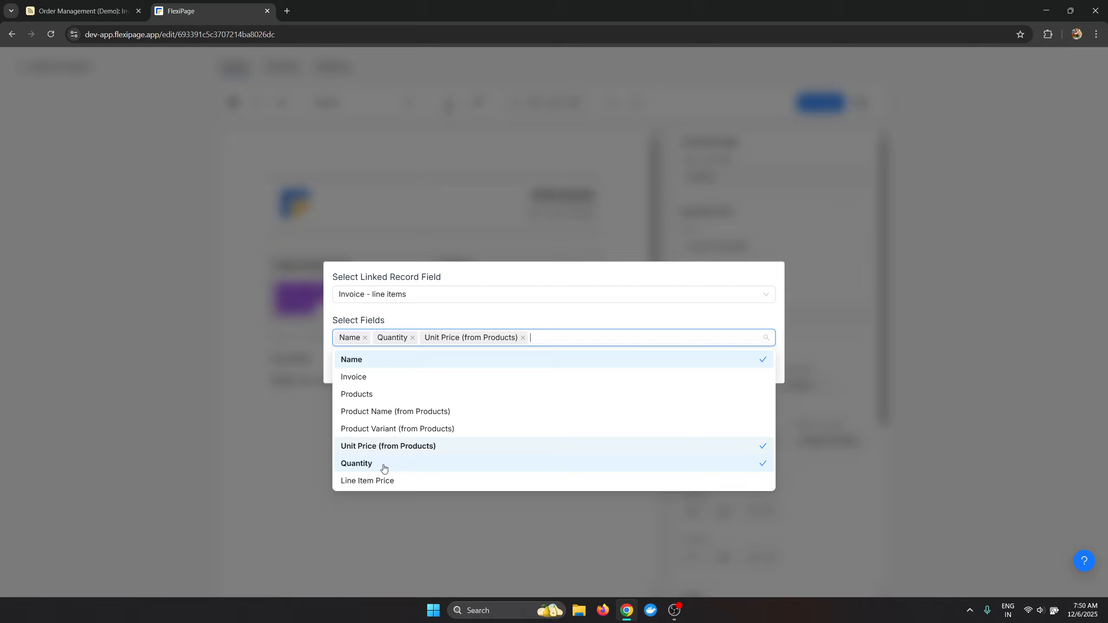
click(384, 480)
click(471, 331)
click(529, 374)
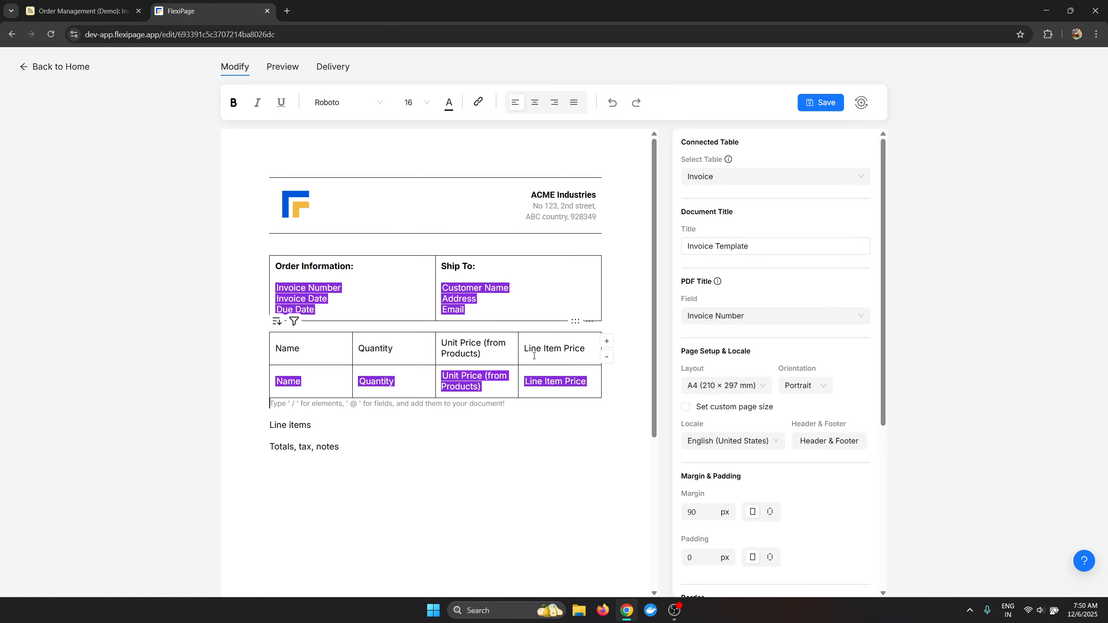
Step: Examine the column options of the order details layout and the row sorting and filtering options of the line-items table
click(590, 246)
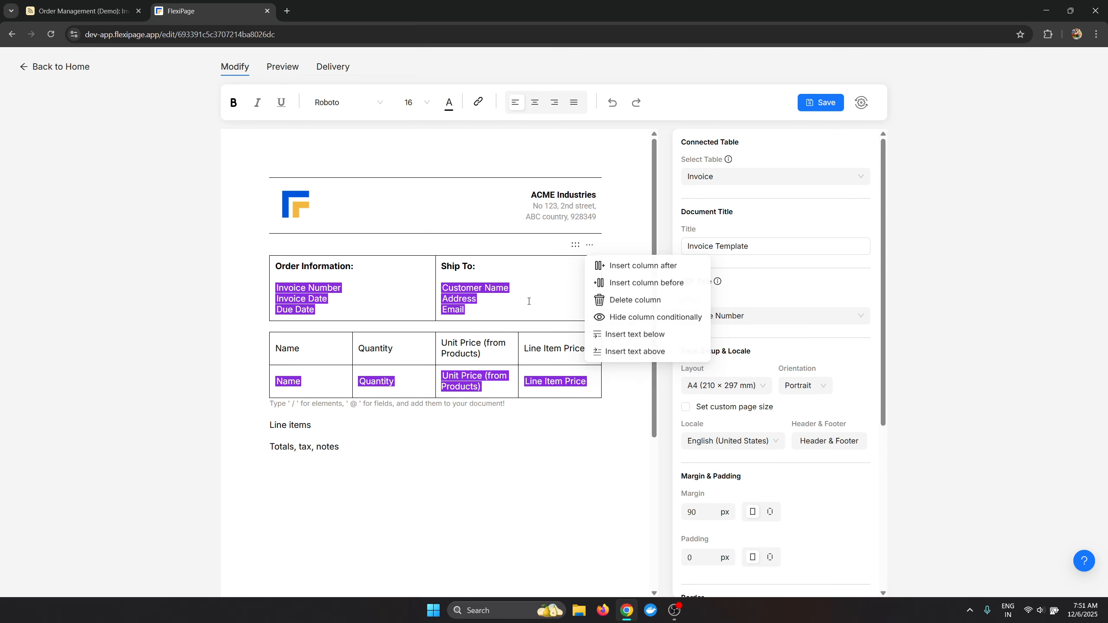
click(371, 281)
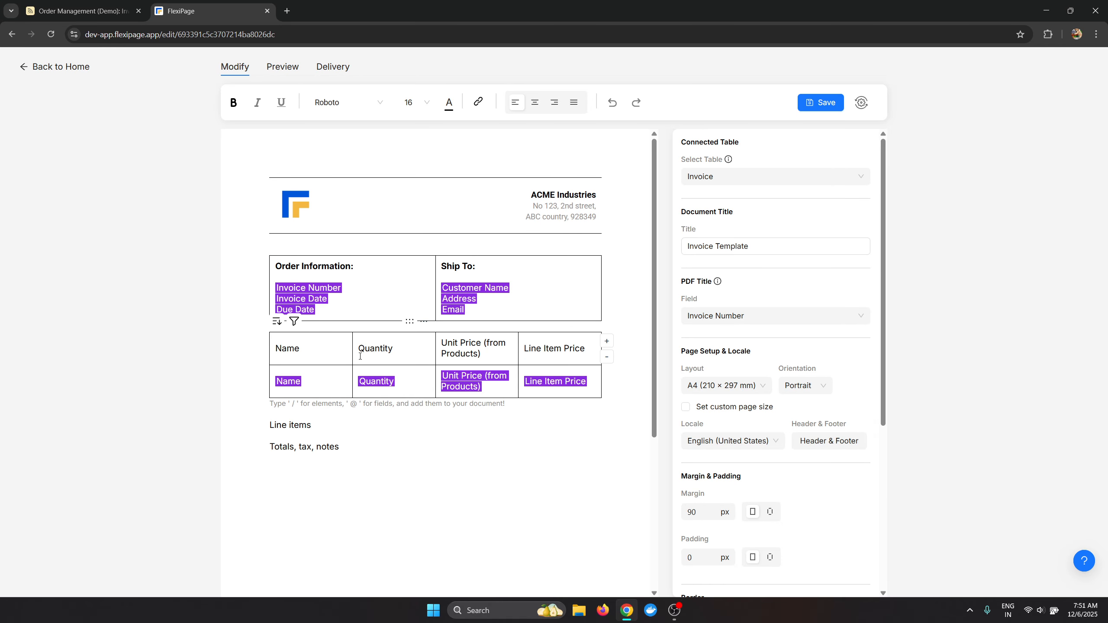
click(277, 323)
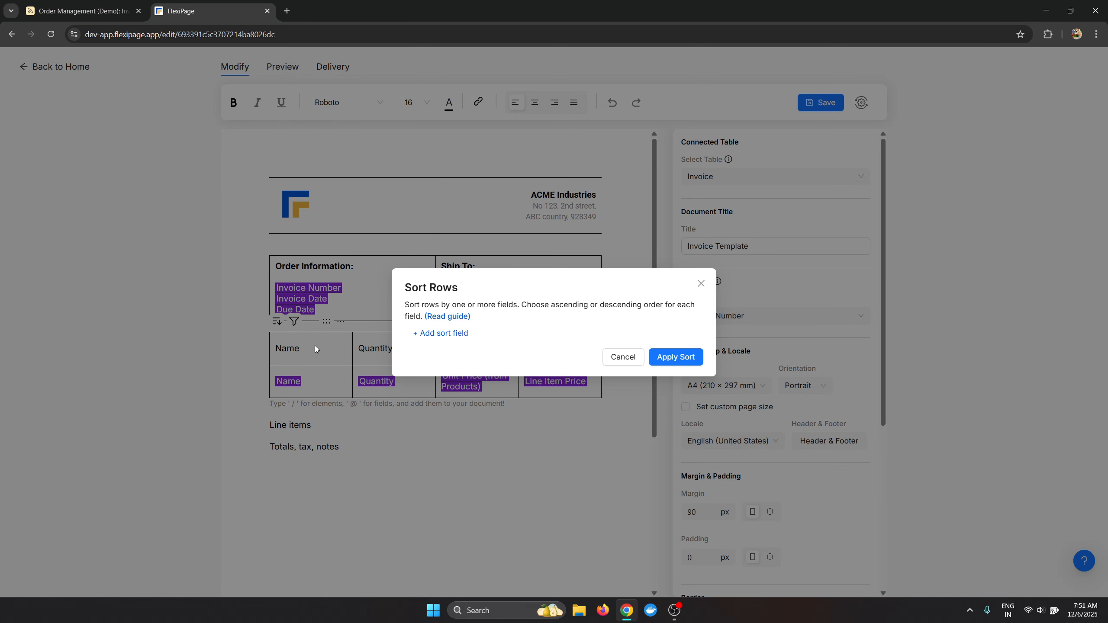
click(315, 352)
click(294, 322)
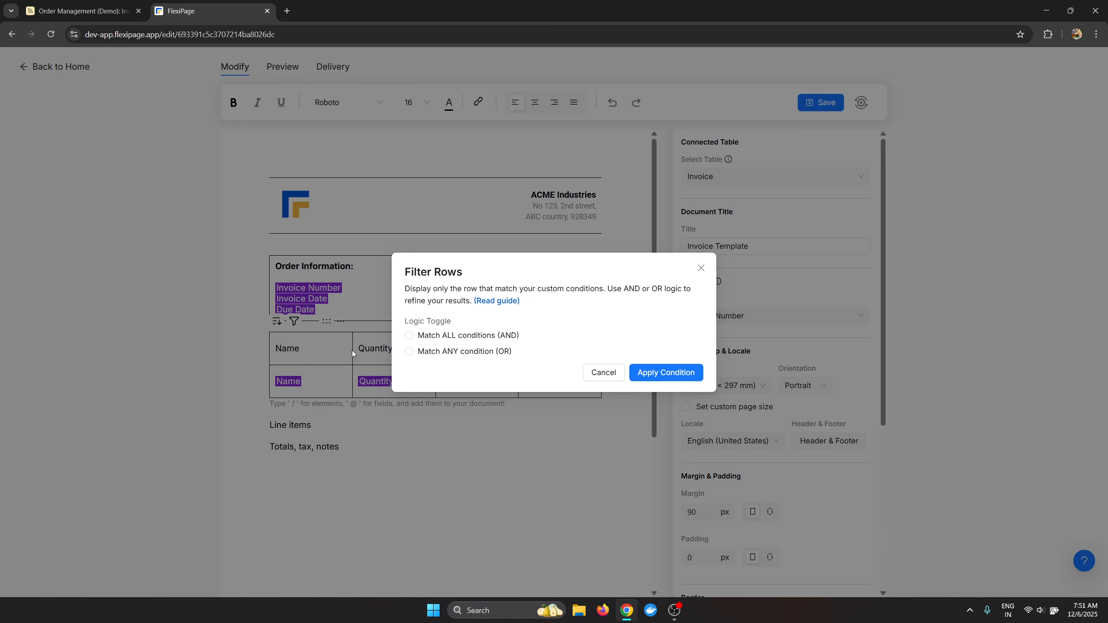
click(349, 353)
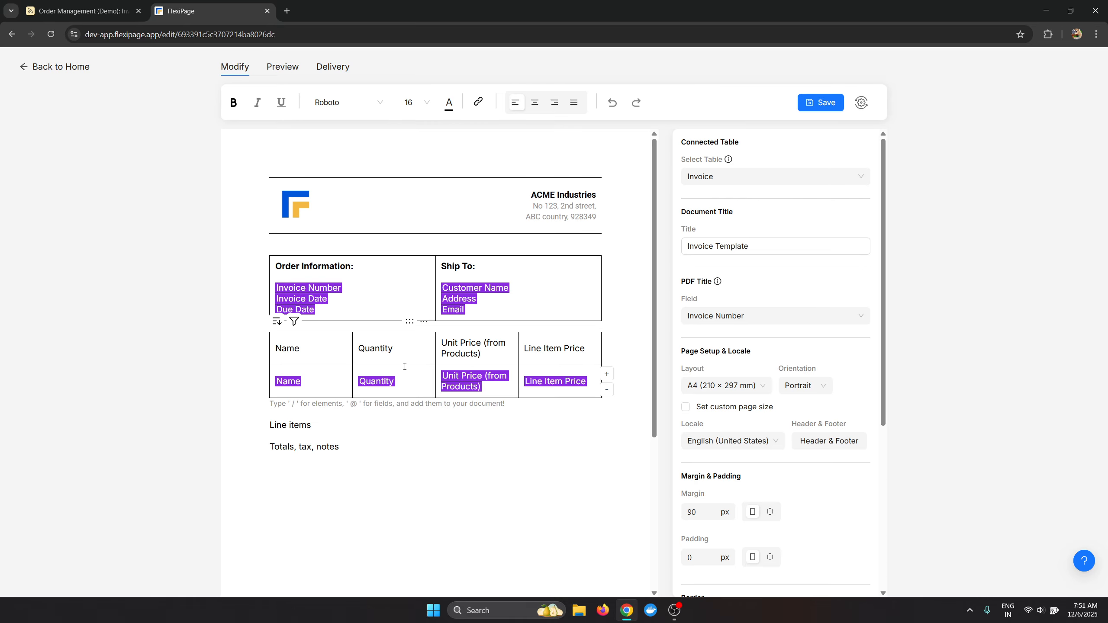
Step: Save the template, preview the line-items table in the generated document, and return to editing
click(818, 103)
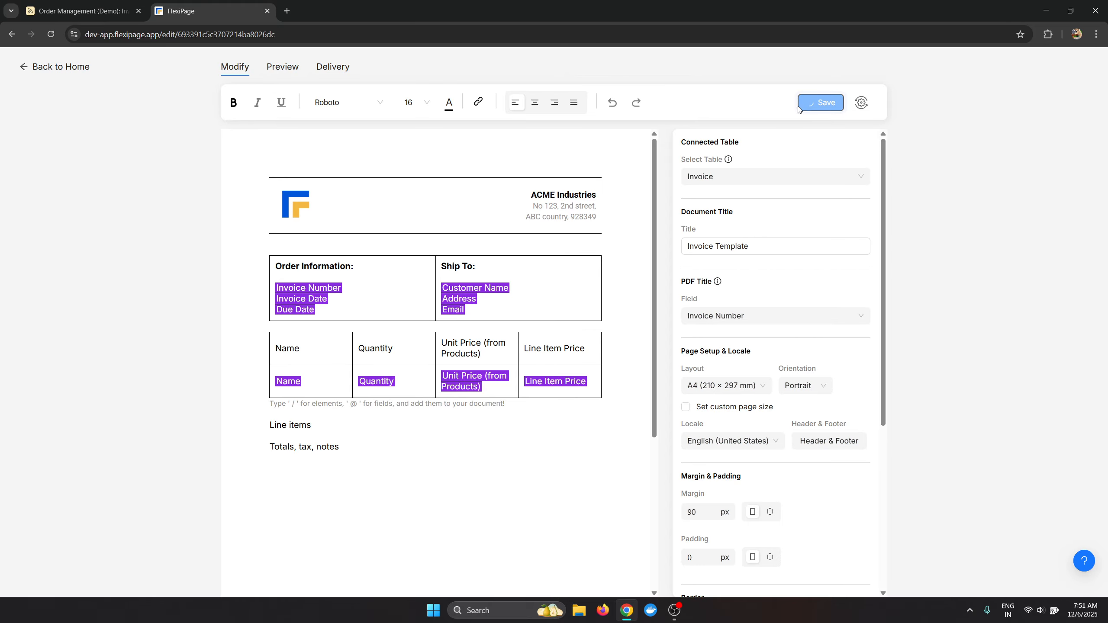
click(280, 72)
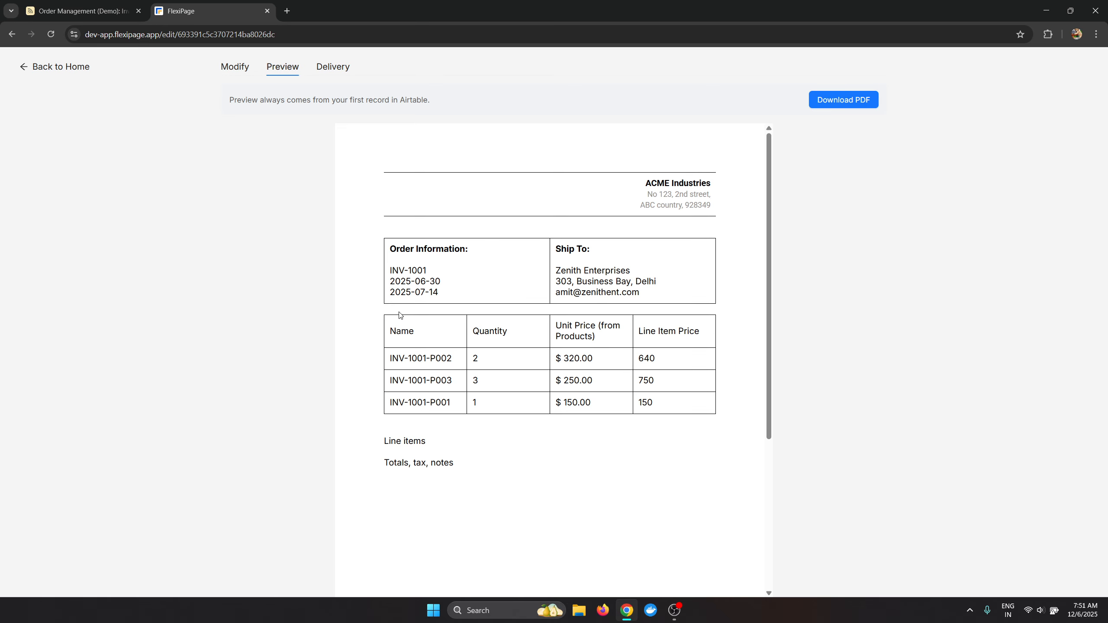
click(235, 67)
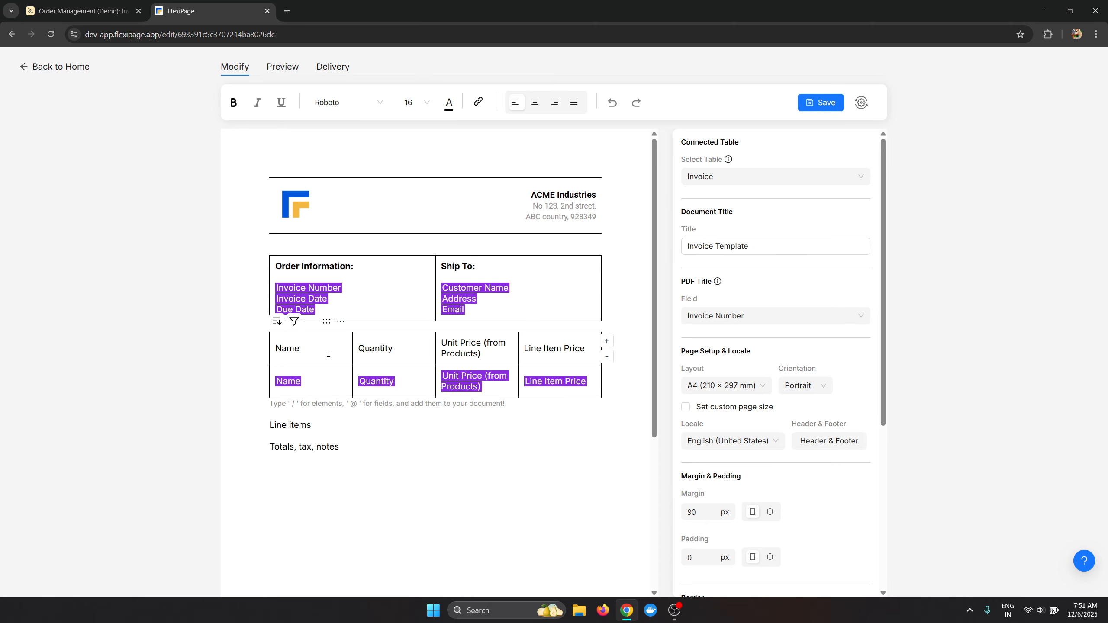
Step: Set the line-items table's border style to horizontal lines only, preview the document, and return to editing
click(329, 354)
click(726, 248)
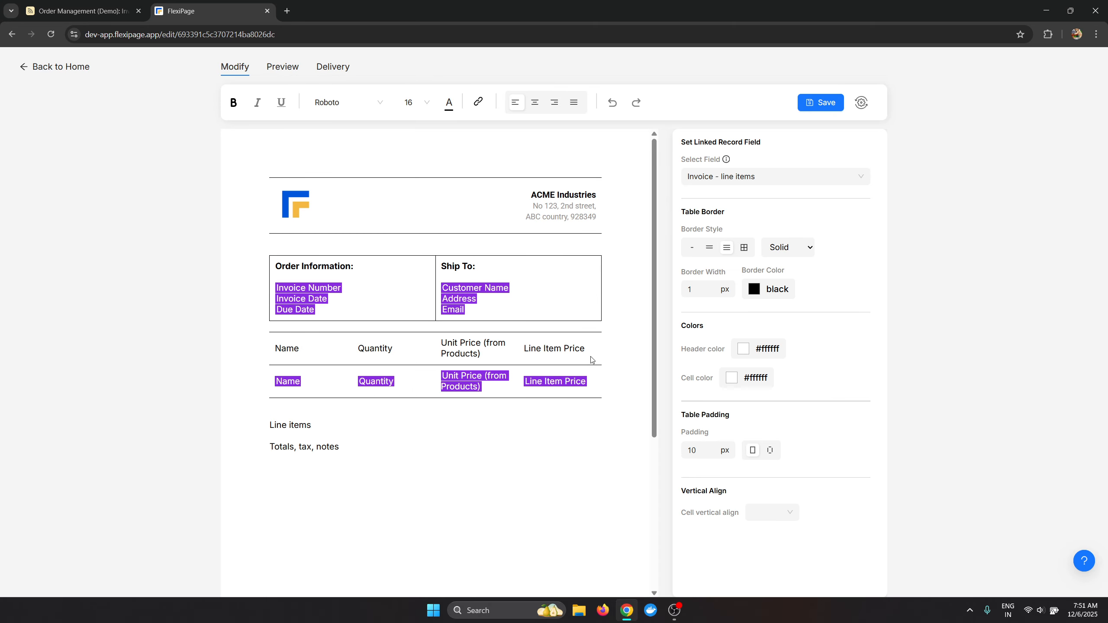
click(284, 70)
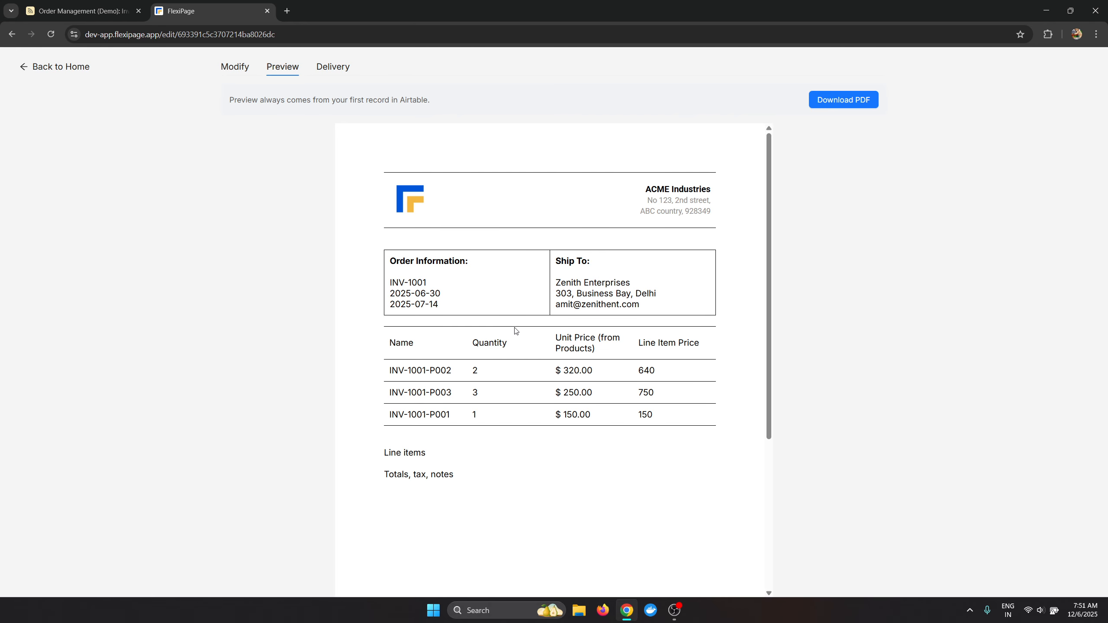
click(231, 67)
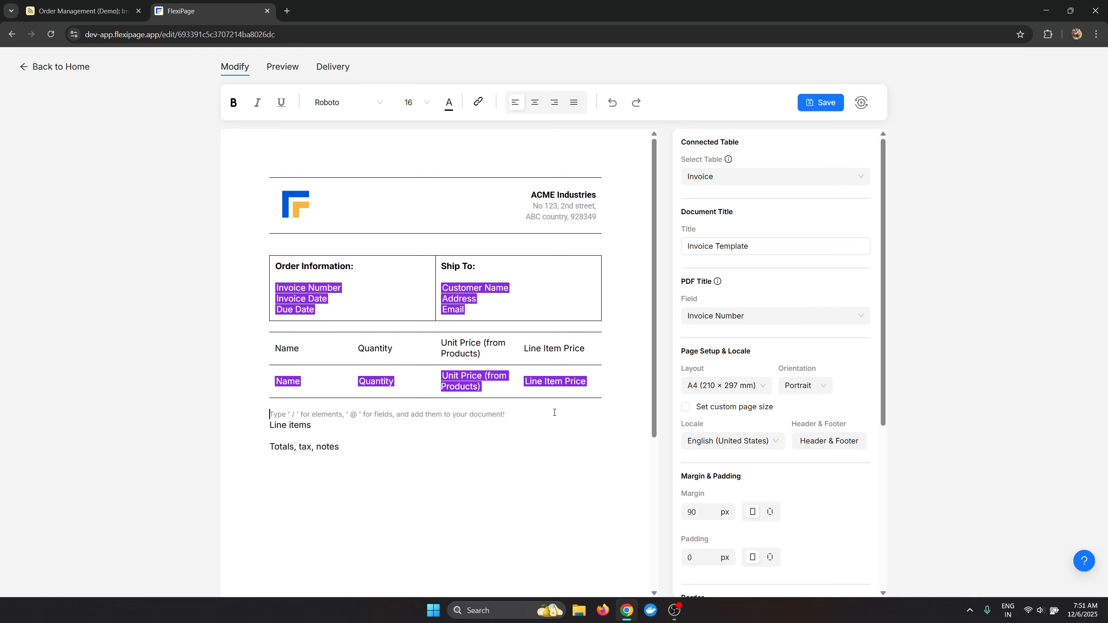
Step: Insert a two-column layout below the line-items table and right-align the text in its second column
text(/colu)
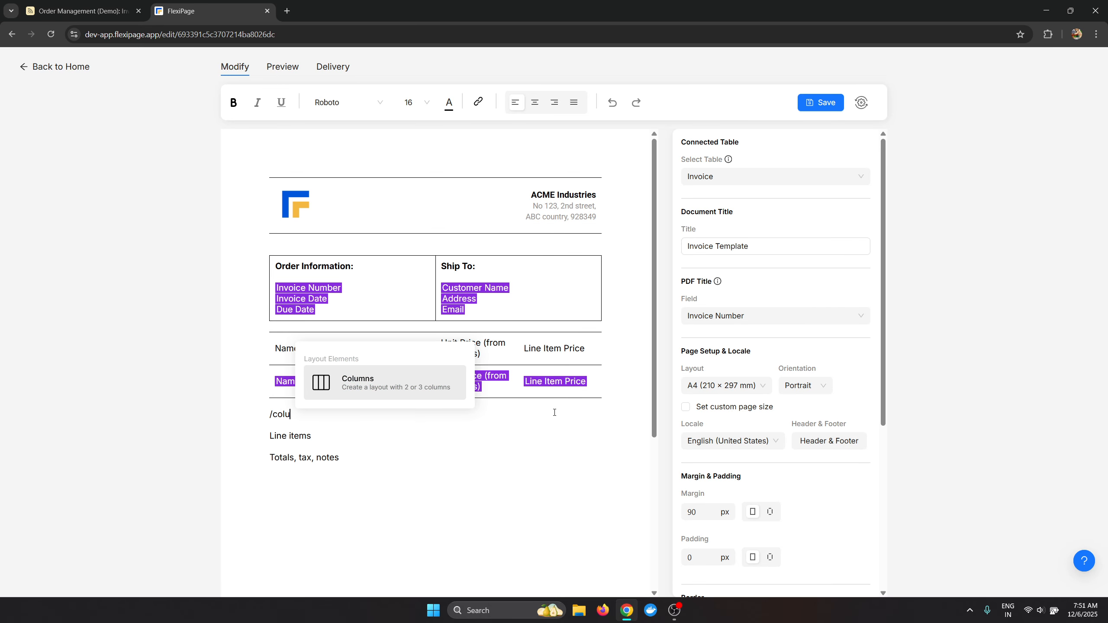
key(Return)
click(555, 412)
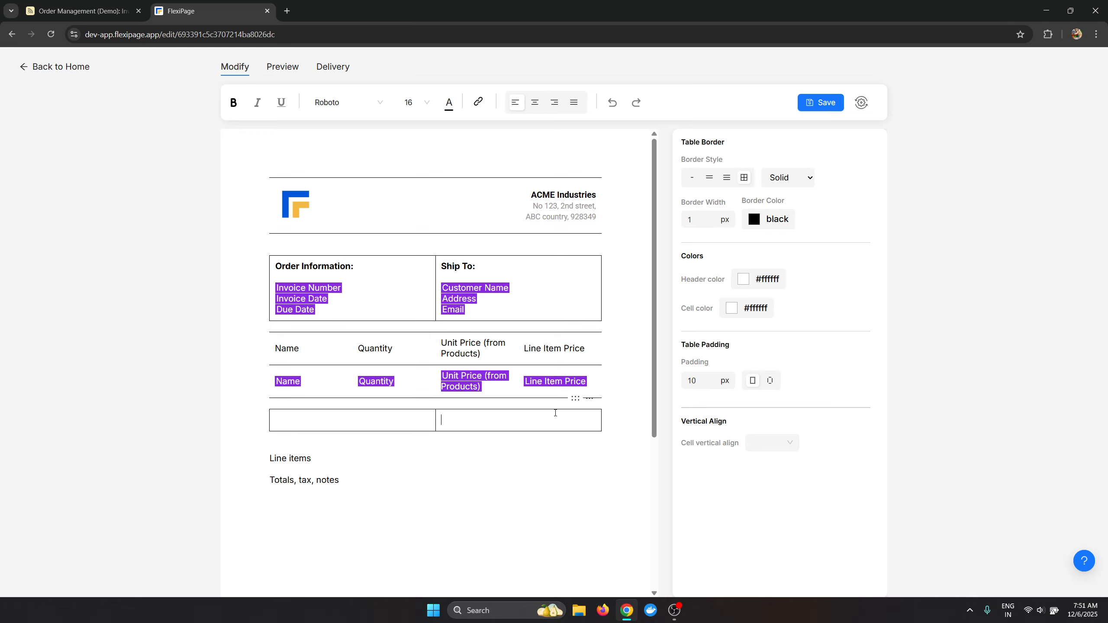
click(554, 103)
Step: Enter "Subtotal:" in the new layout's second column, followed by the Invoice Total field
text(ttoa)
key(BackSpace)
key(BackSpace)
key(BackSpace)
key(BackSpace)
text(total: @invo)
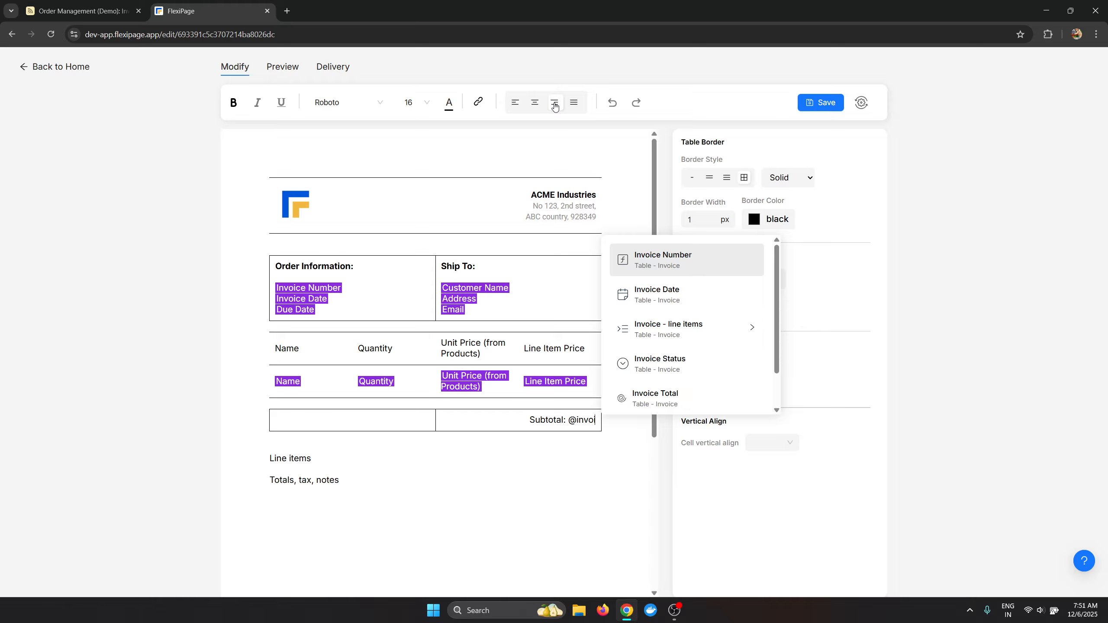
key(Down)
key(Down)
key(Down)
key(Down)
key(Return)
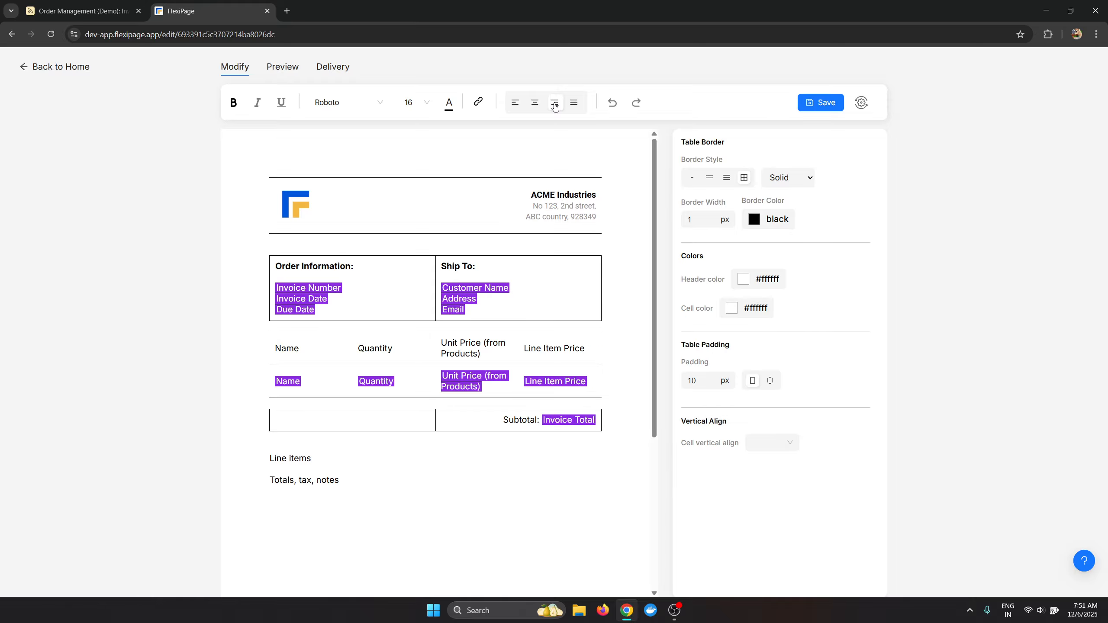
Step: Add the line "Tax: 10%" below the subtotal, and under it "Total:" followed by the Invoice Total field
key(Return)
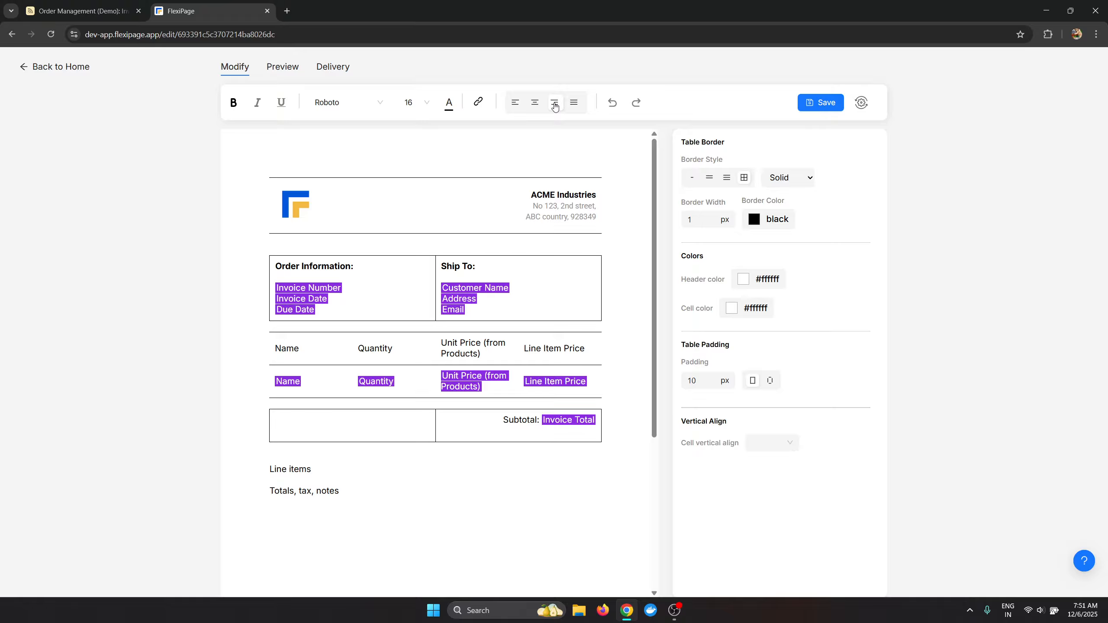
text(Tax: 10%)
key(Return)
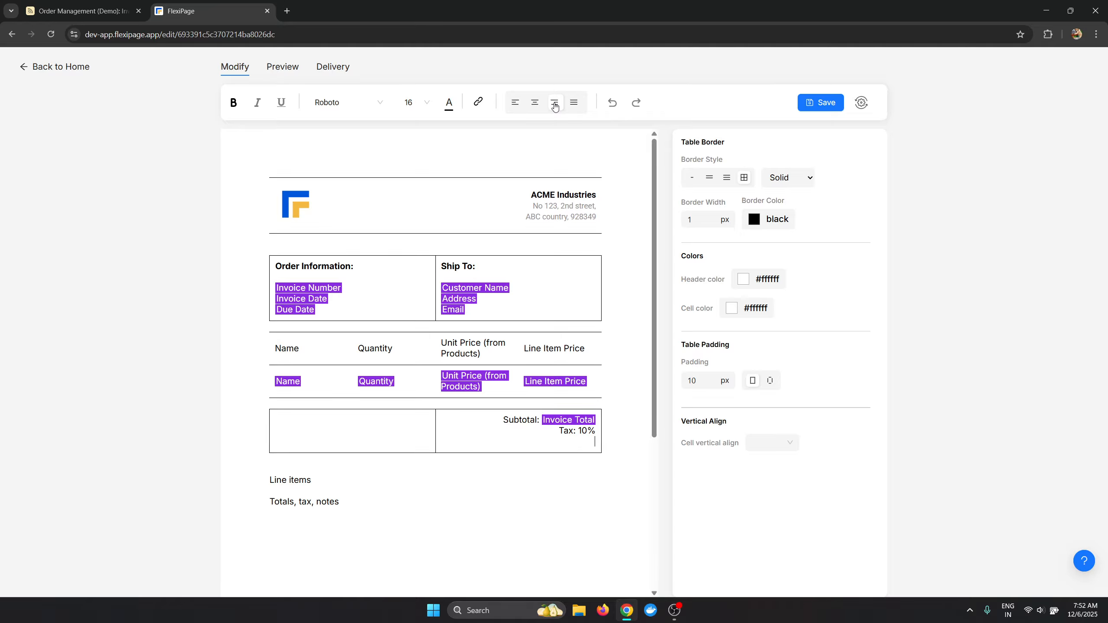
text(Total: @ta)
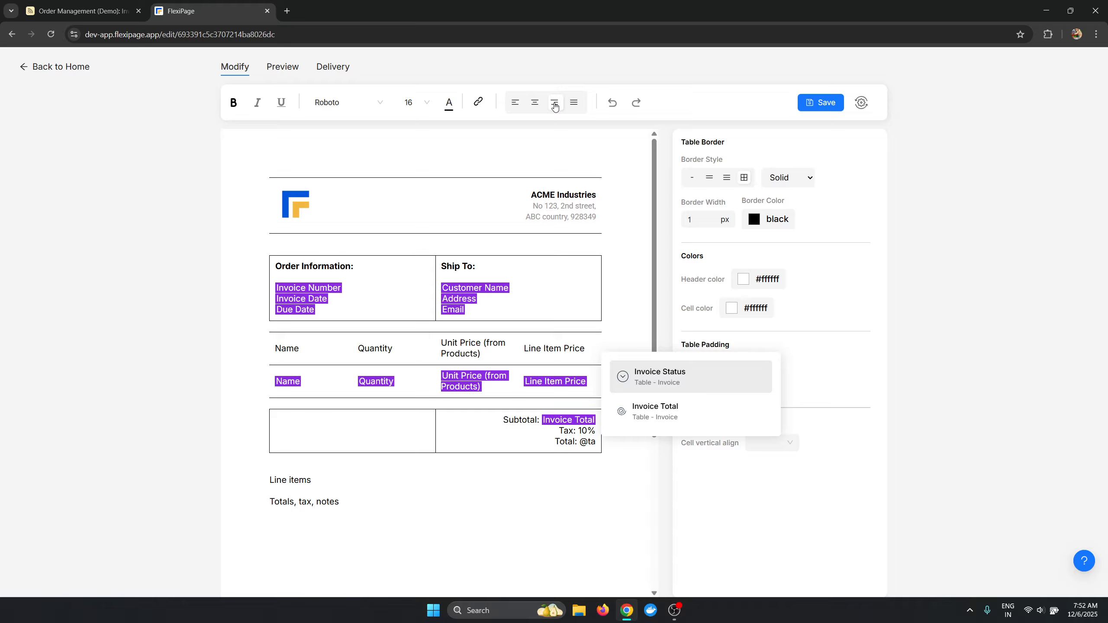
key(Down)
key(Return)
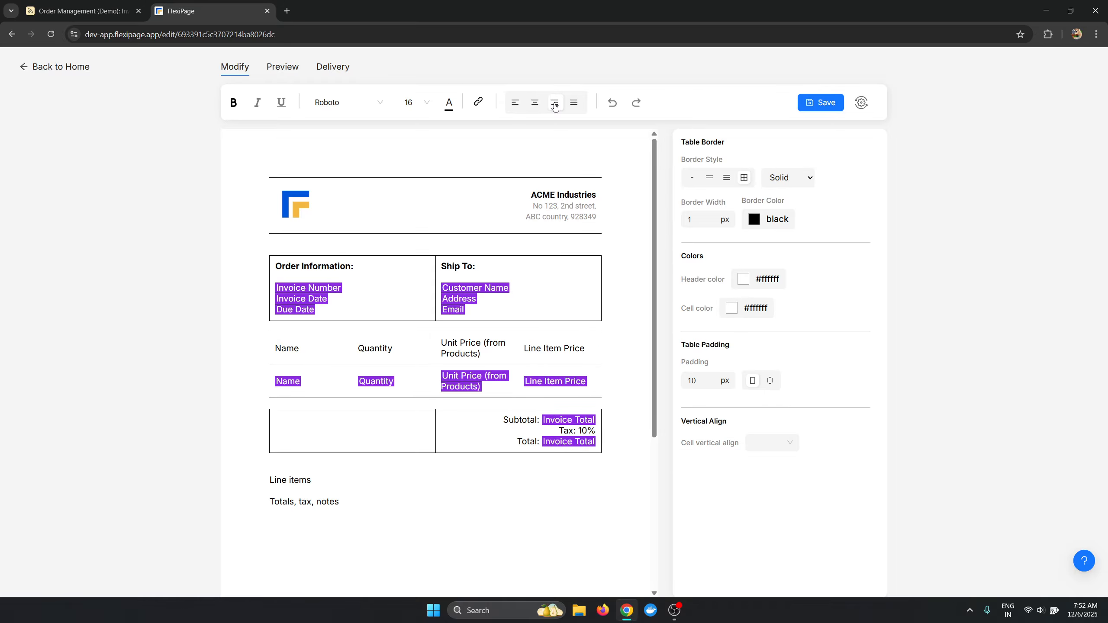
Step: Save the template, check the date and subtotal formatting in the document preview, and return to editing
click(812, 102)
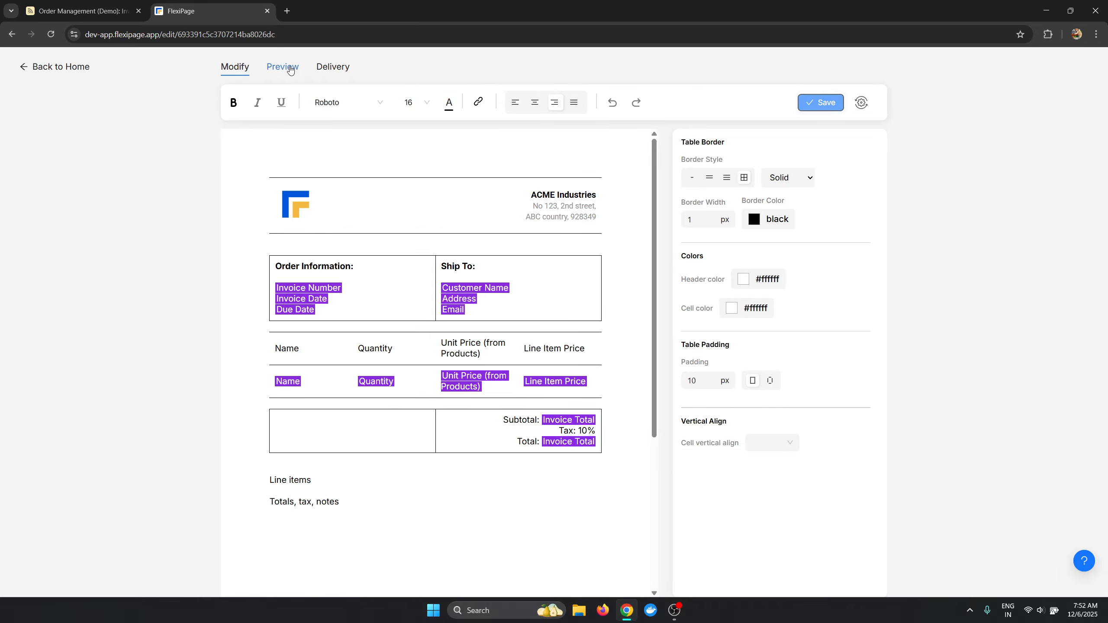
click(290, 68)
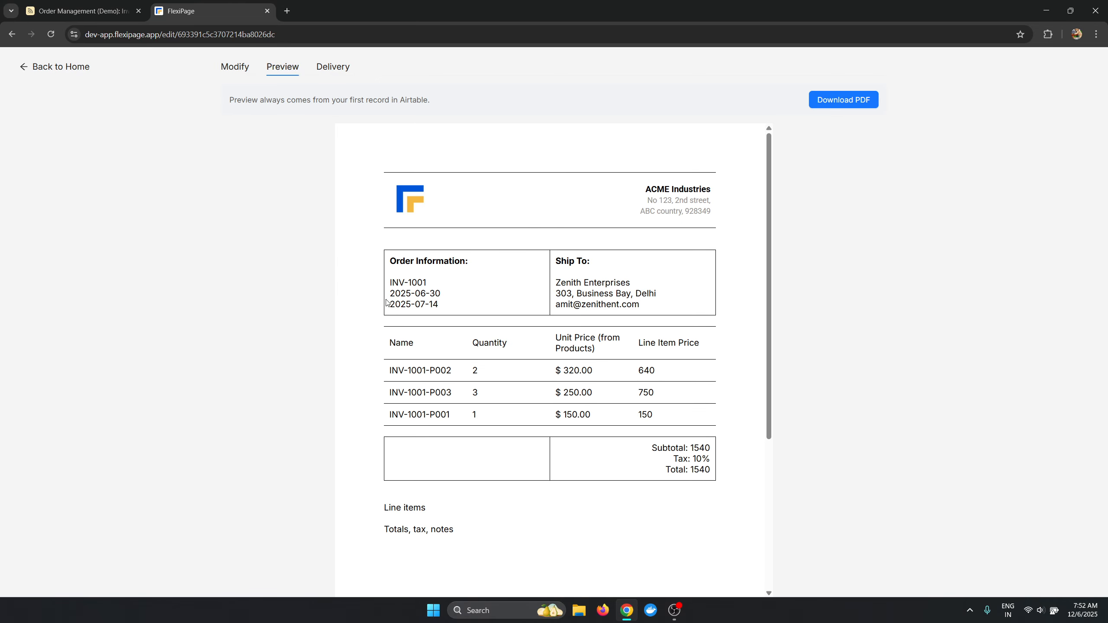
drag(389, 290, 443, 307)
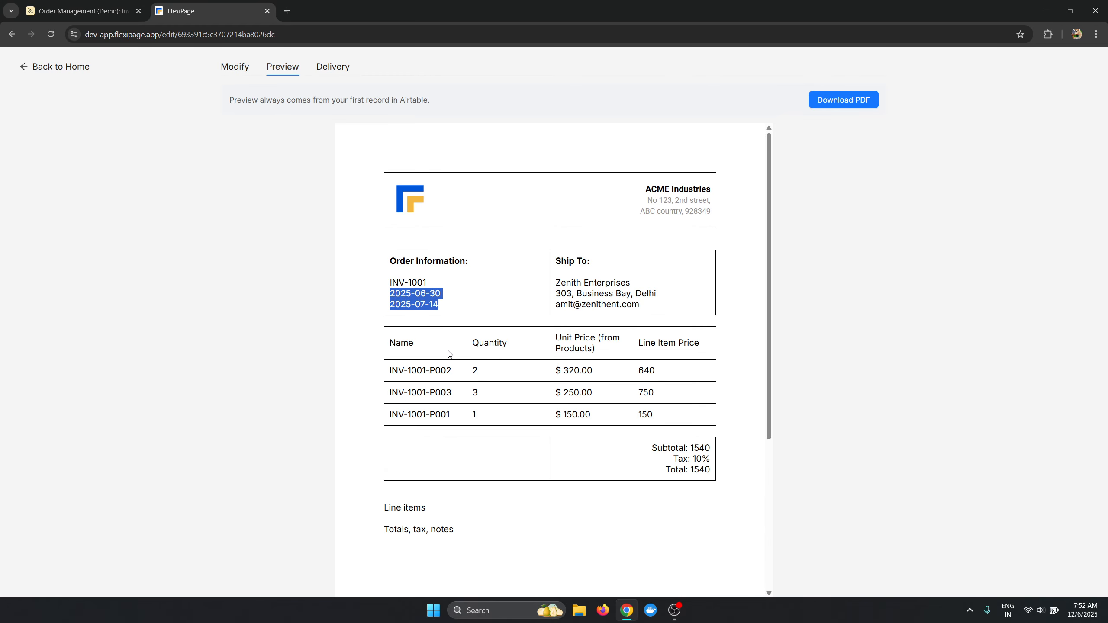
double_click(702, 449)
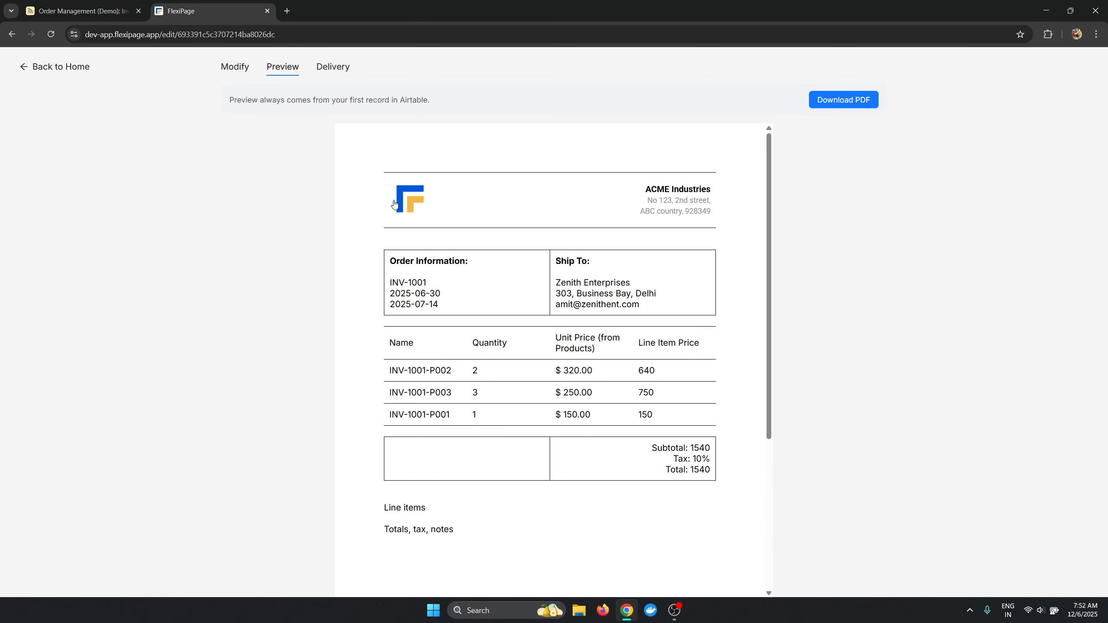
click(227, 67)
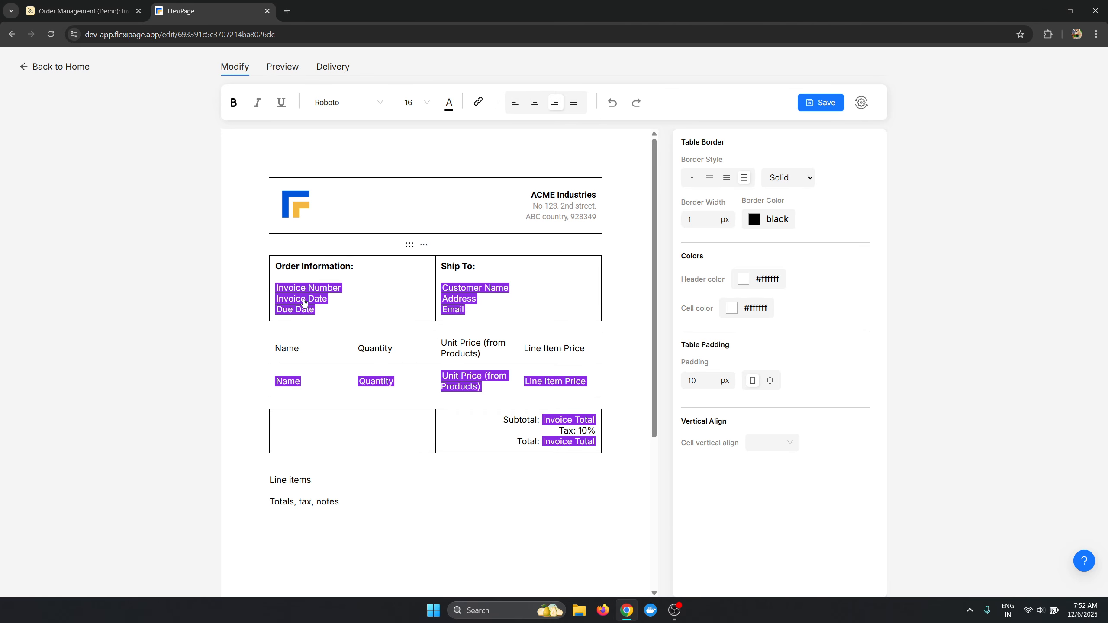
Step: Format the Invoice Date field as a date with format d'th' MMMM yyyy and timezone (GMT+05:30) Asia/Kolkata
click(304, 291)
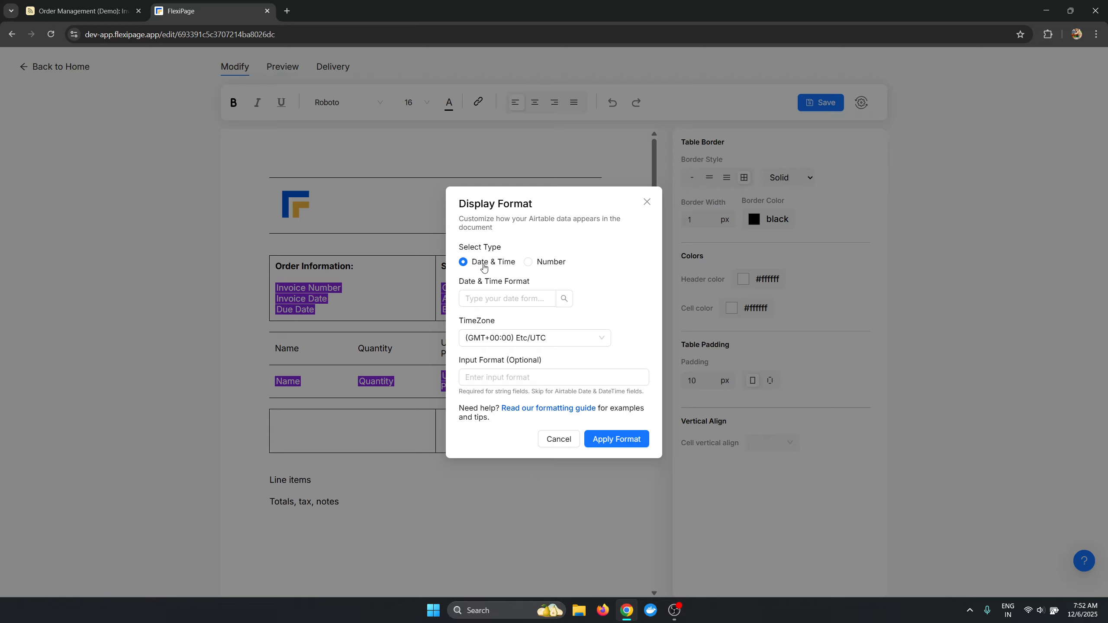
click(513, 297)
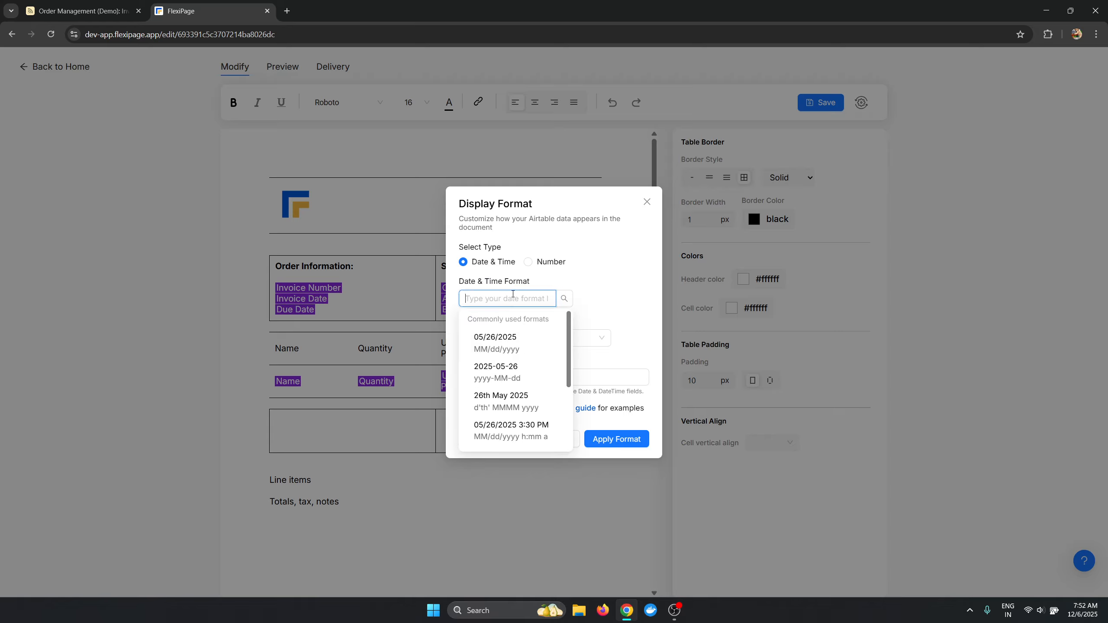
click(518, 406)
scroll(508, 384, down, 3)
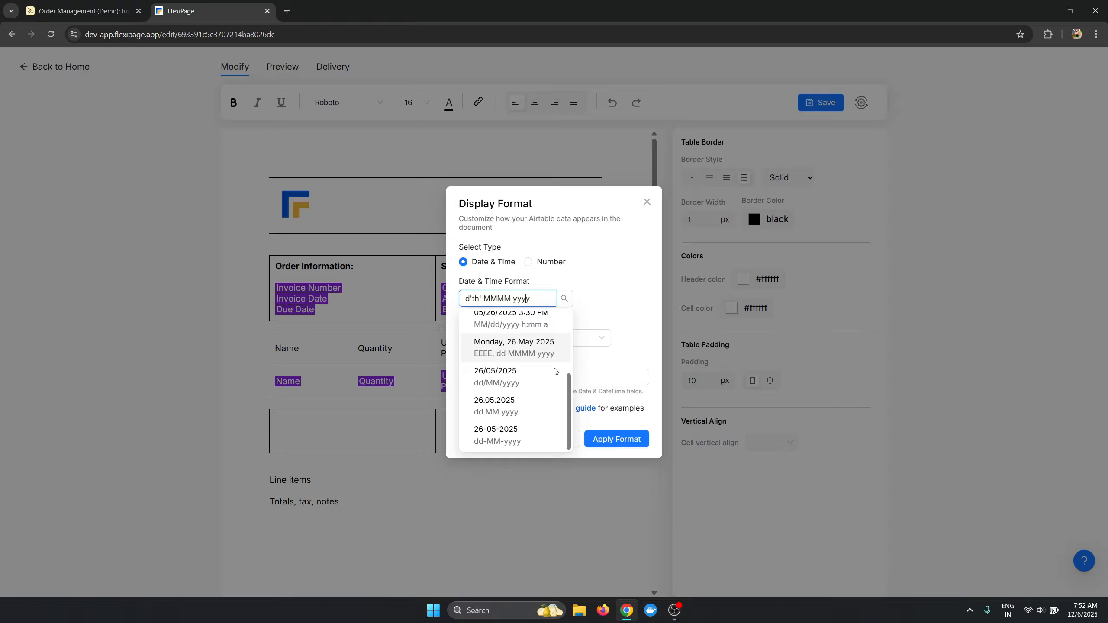
scroll(555, 371, up, 5)
click(619, 322)
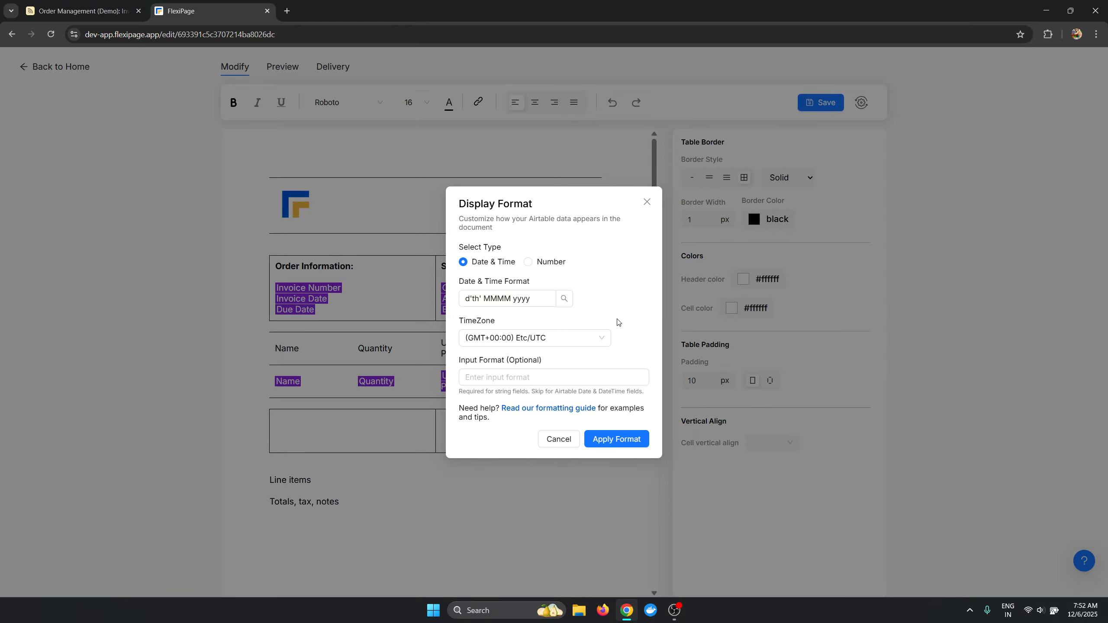
click(555, 337)
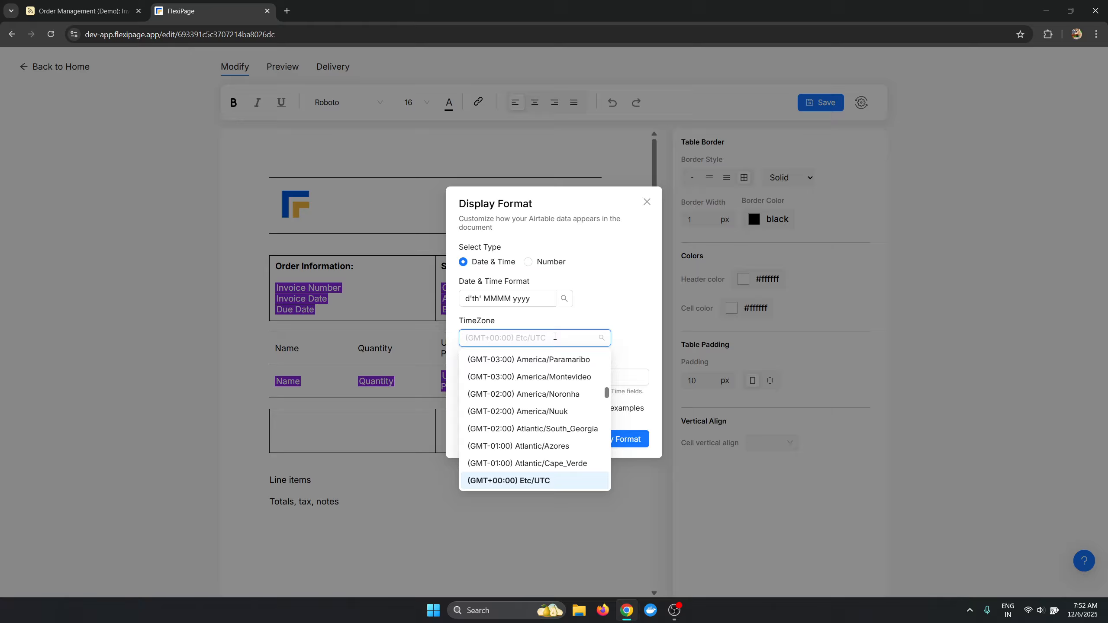
text(kol)
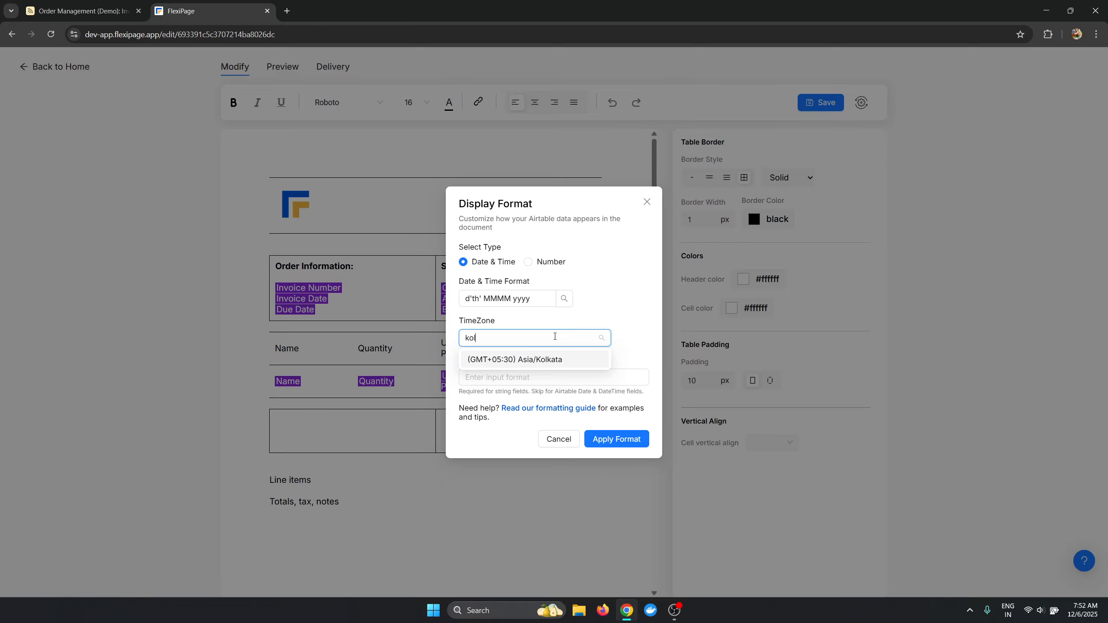
click(545, 359)
click(615, 438)
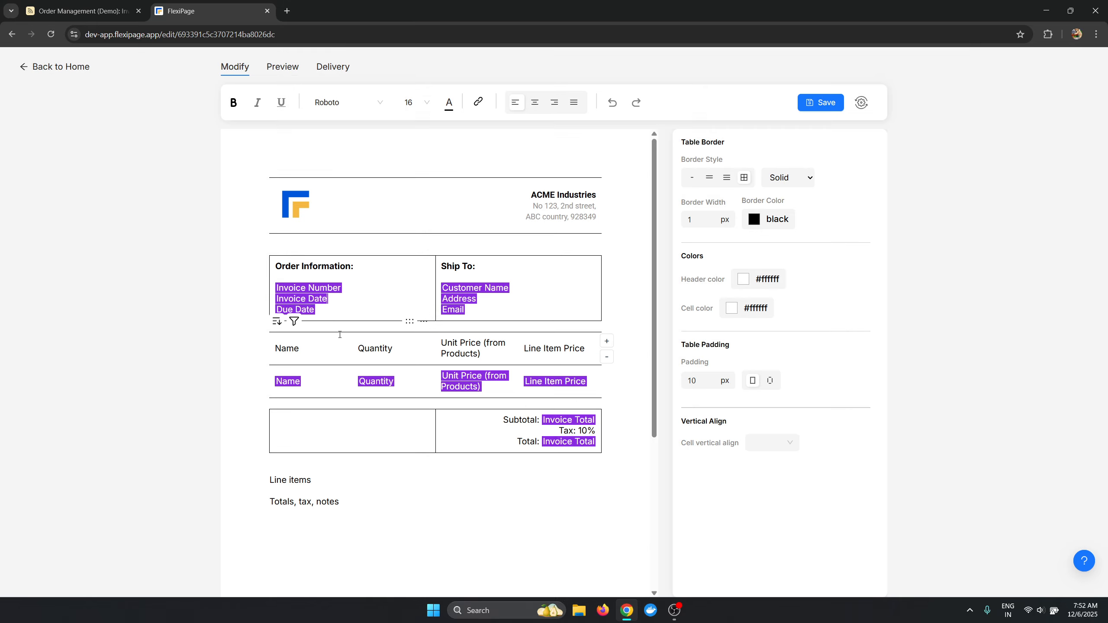
Step: Apply the date format d'th' MMMM yyyy and timezone (GMT+05:30) Asia/Kolkata to the Due Date field
click(308, 314)
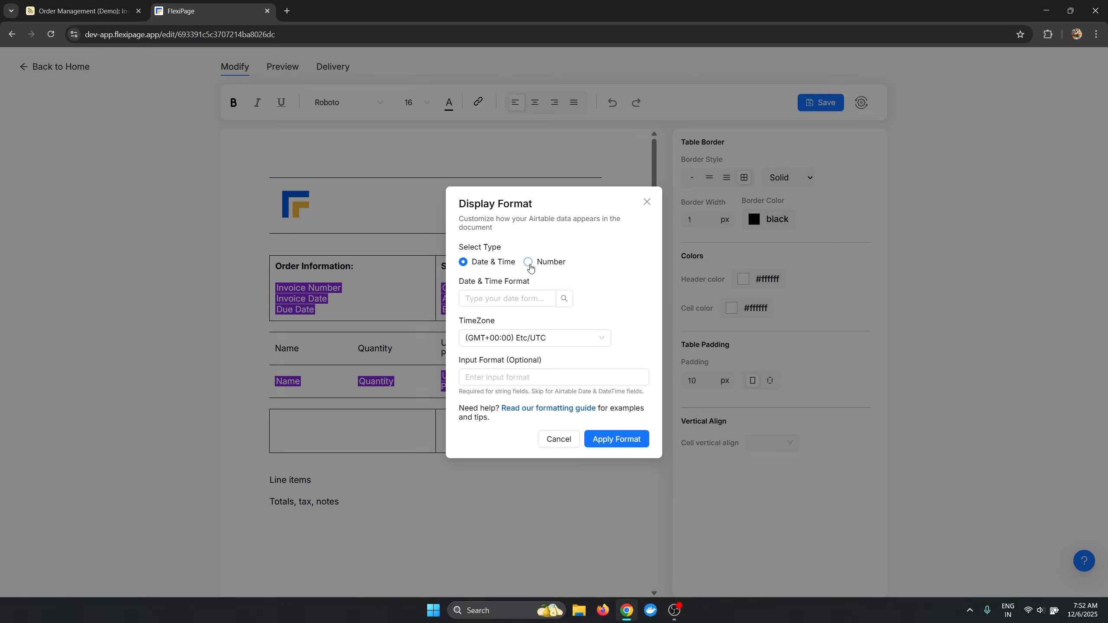
click(498, 300)
click(491, 391)
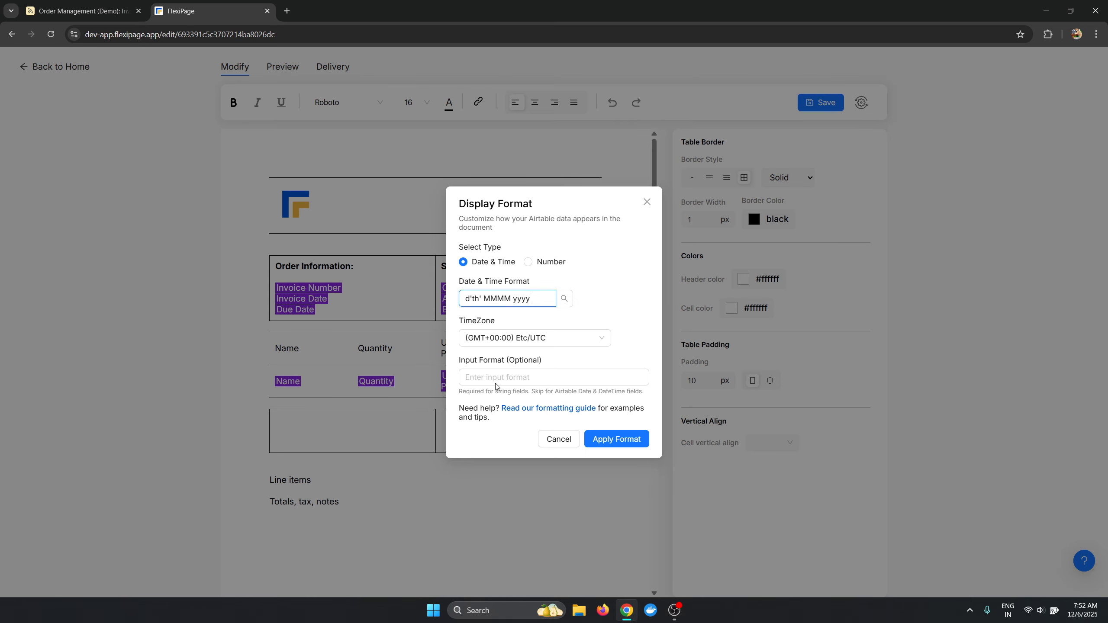
click(505, 338)
text(k)
key(BackSpace)
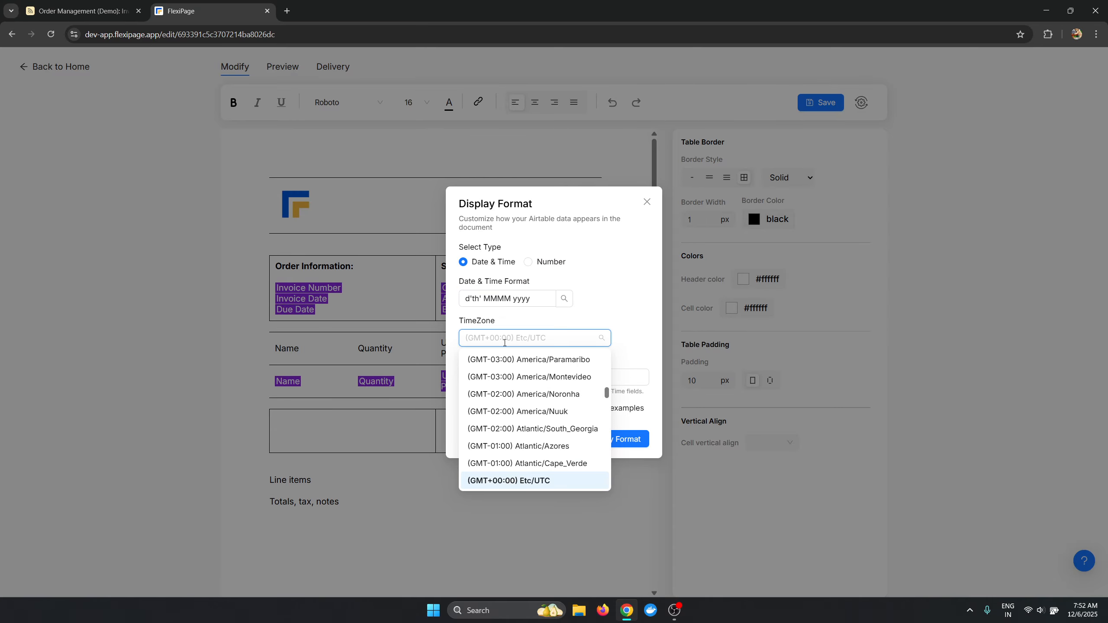
text(kol)
click(512, 360)
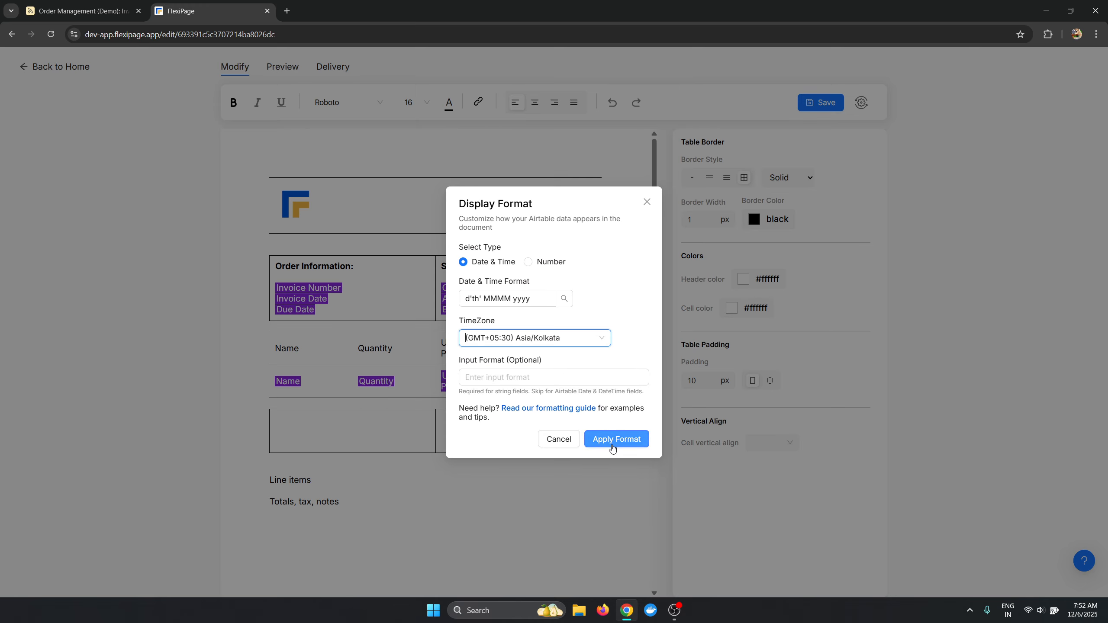
click(616, 439)
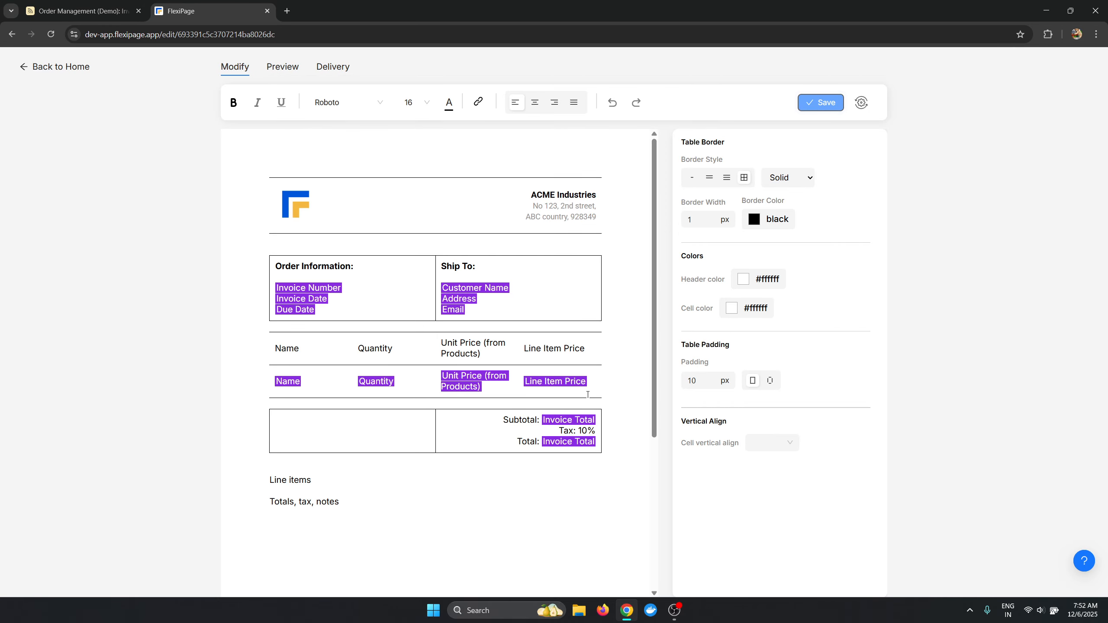
Step: Format the Invoice Total field on the Subtotal line as a number with the currency format ¤#,##0.00
click(581, 425)
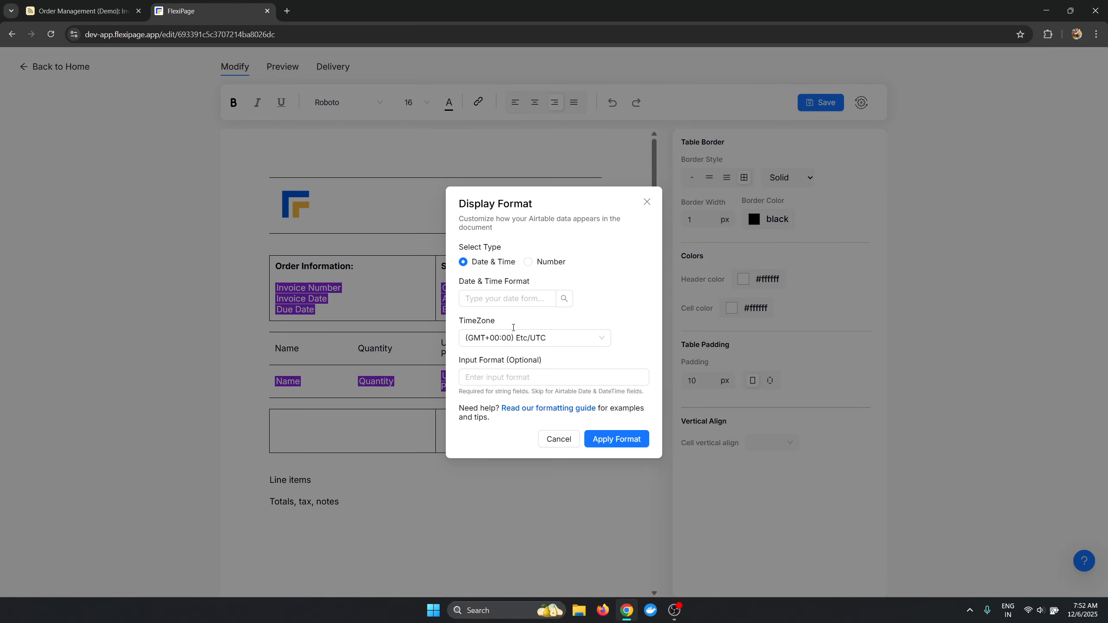
click(528, 258)
click(509, 343)
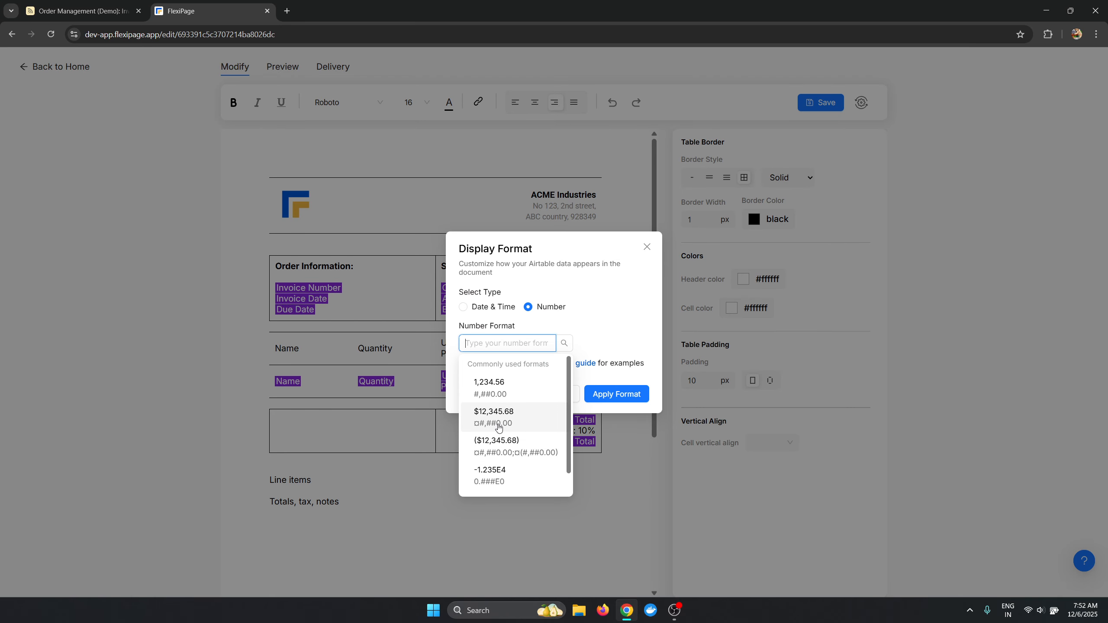
click(513, 421)
click(604, 394)
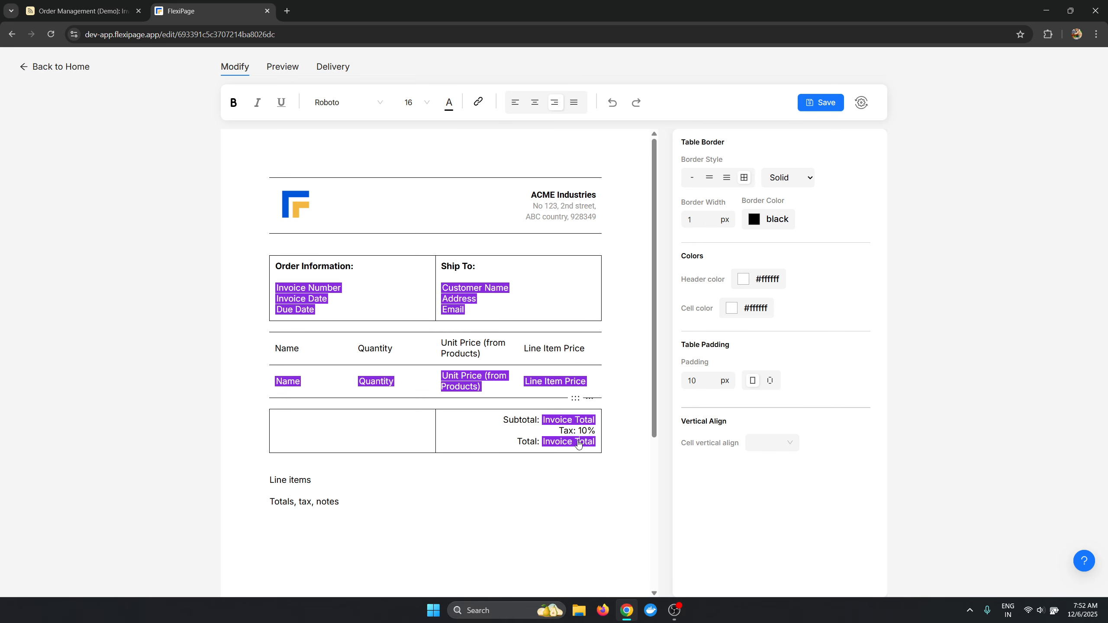
Step: Apply the currency number format ¤#,##0.00 to the Invoice Total field on the Total line
click(577, 441)
click(528, 306)
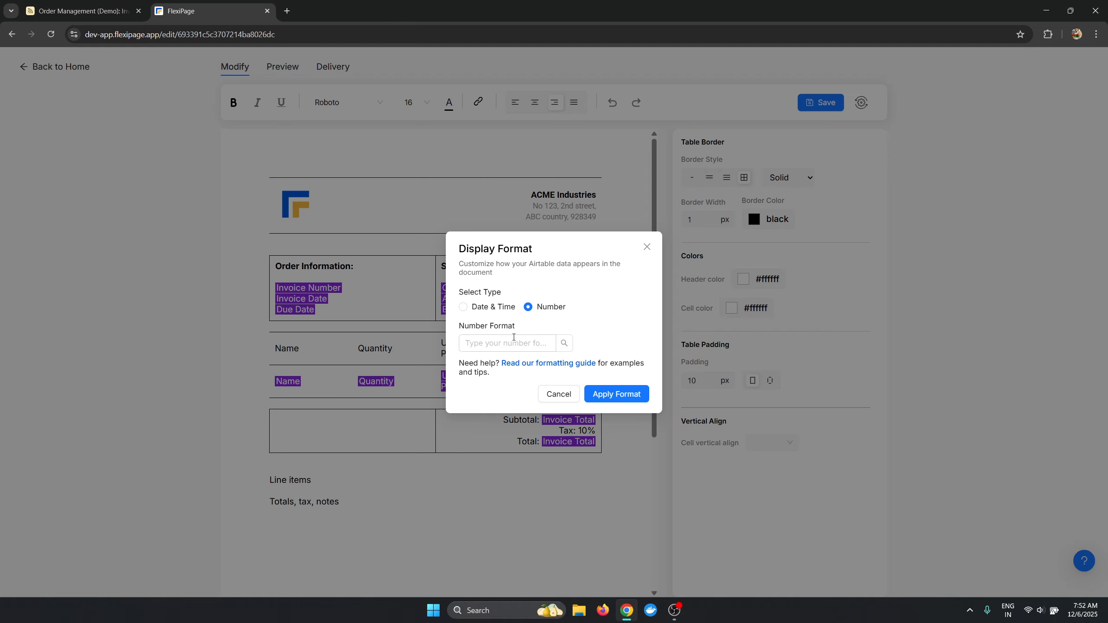
click(508, 343)
click(513, 422)
click(616, 394)
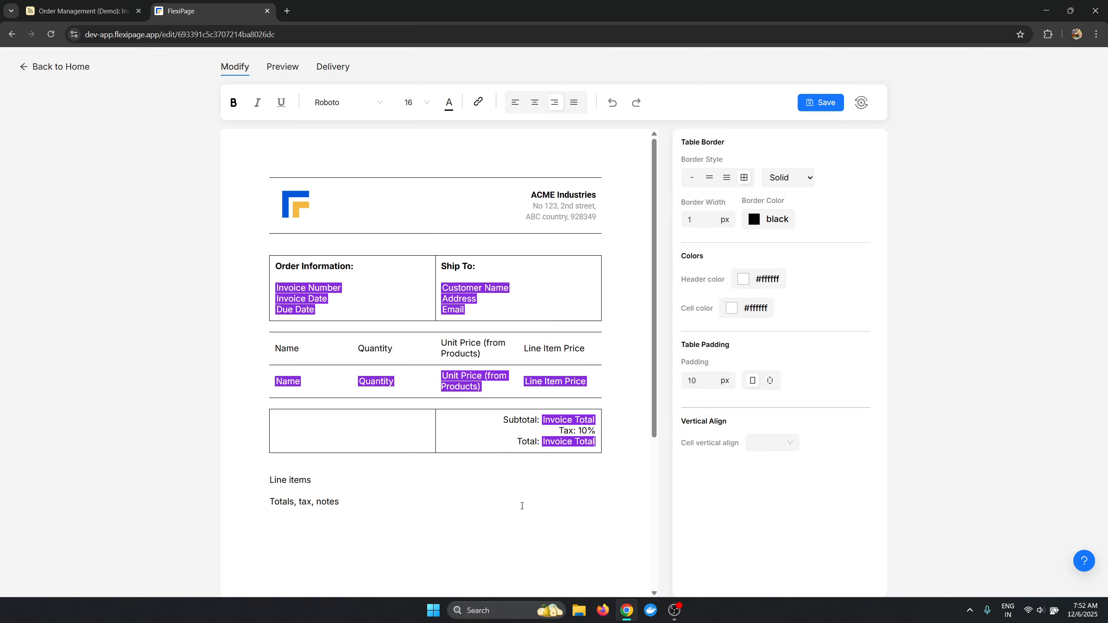
Step: Save the template, check the formatted dates and totals in the document preview, and return to editing
click(514, 503)
click(521, 464)
click(508, 469)
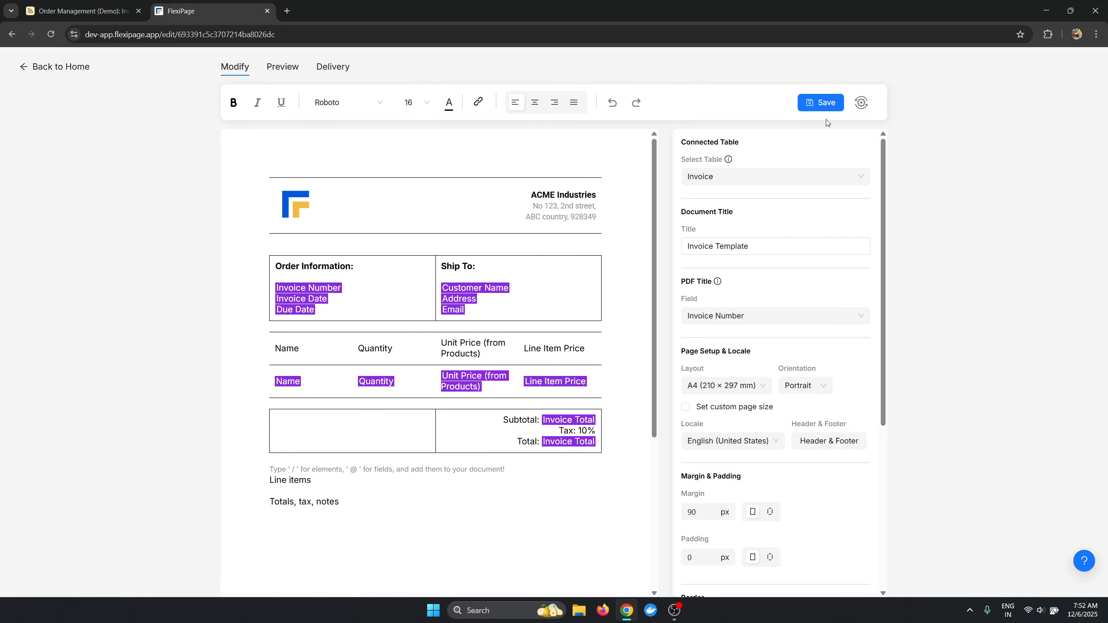
click(824, 105)
click(278, 71)
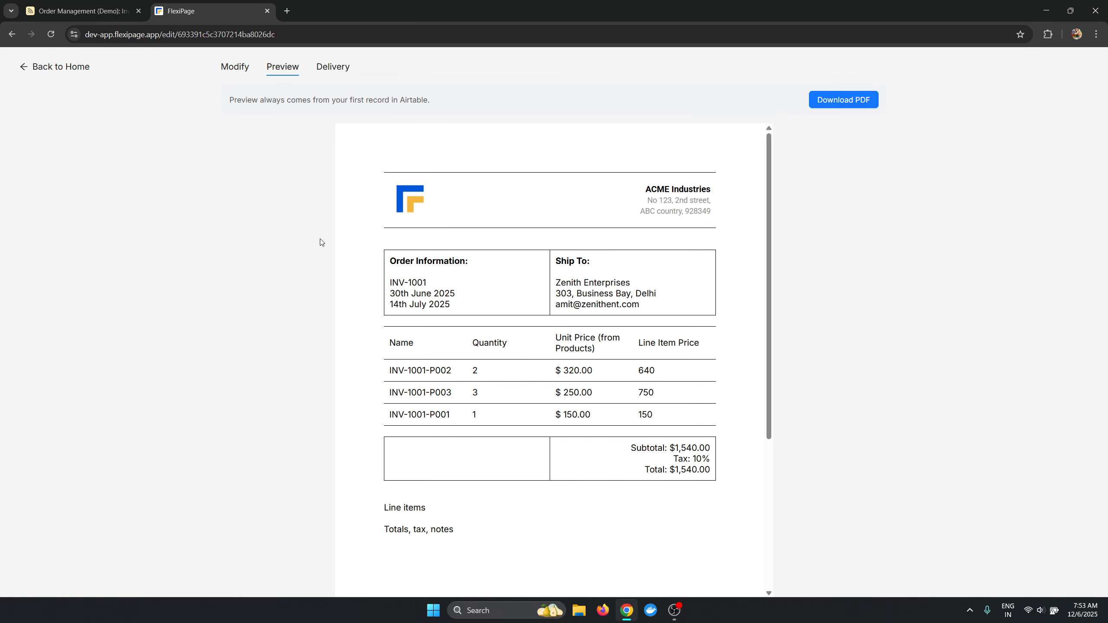
click(235, 67)
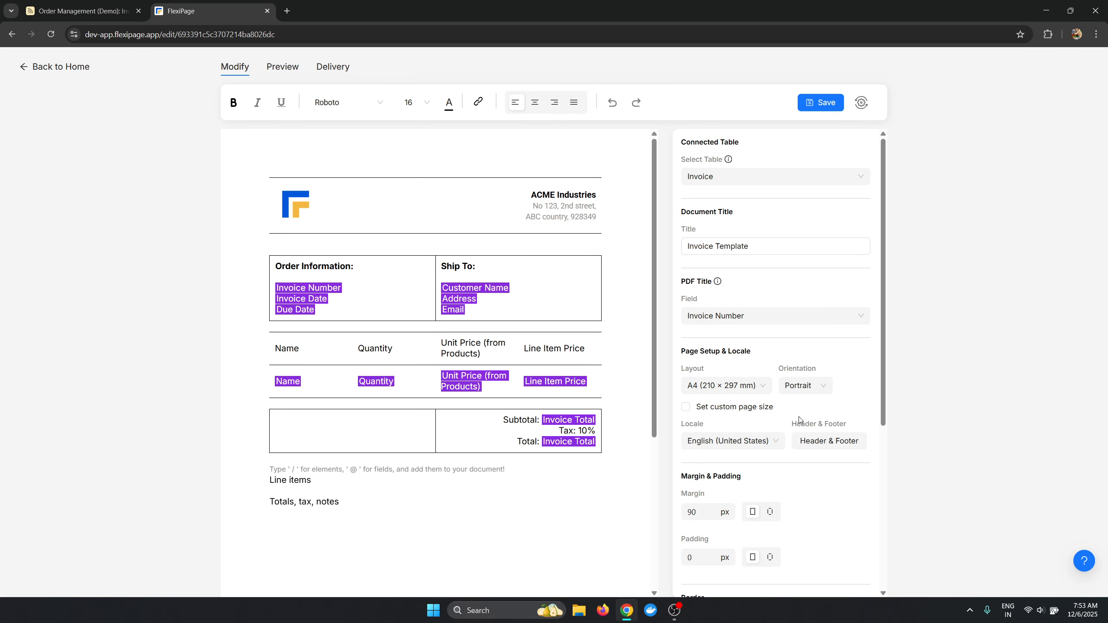
Step: Set the document locale to French (France) in the page setup
scroll(792, 420, down, 5)
scroll(793, 419, up, 2)
scroll(794, 420, up, 2)
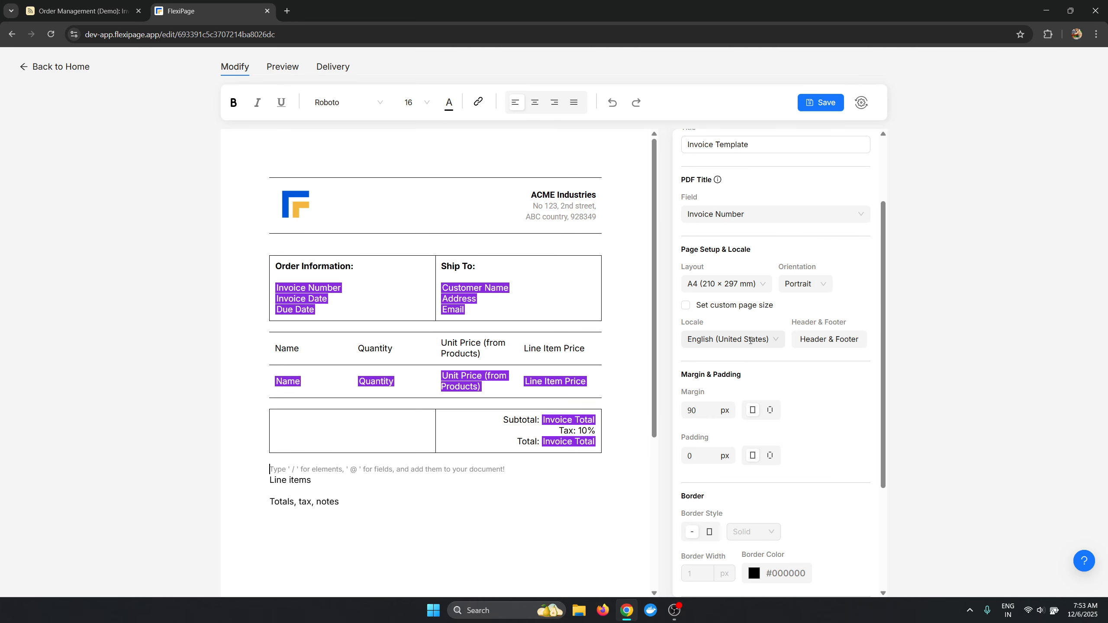
click(733, 340)
text(ger)
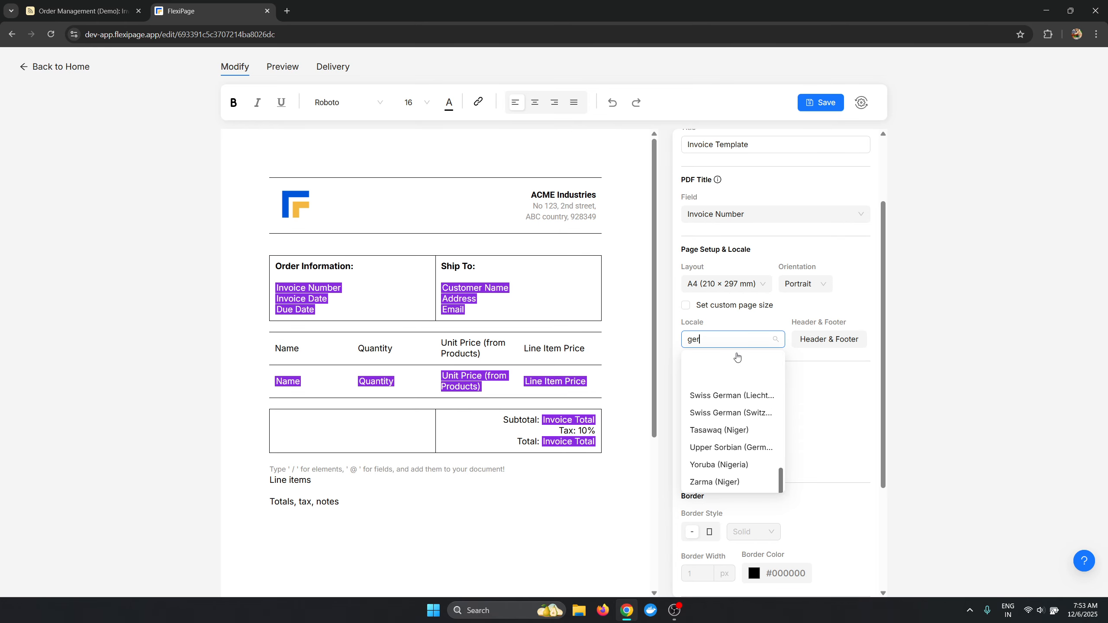
key(BackSpace)
key(BackSpace)
key(BackSpace)
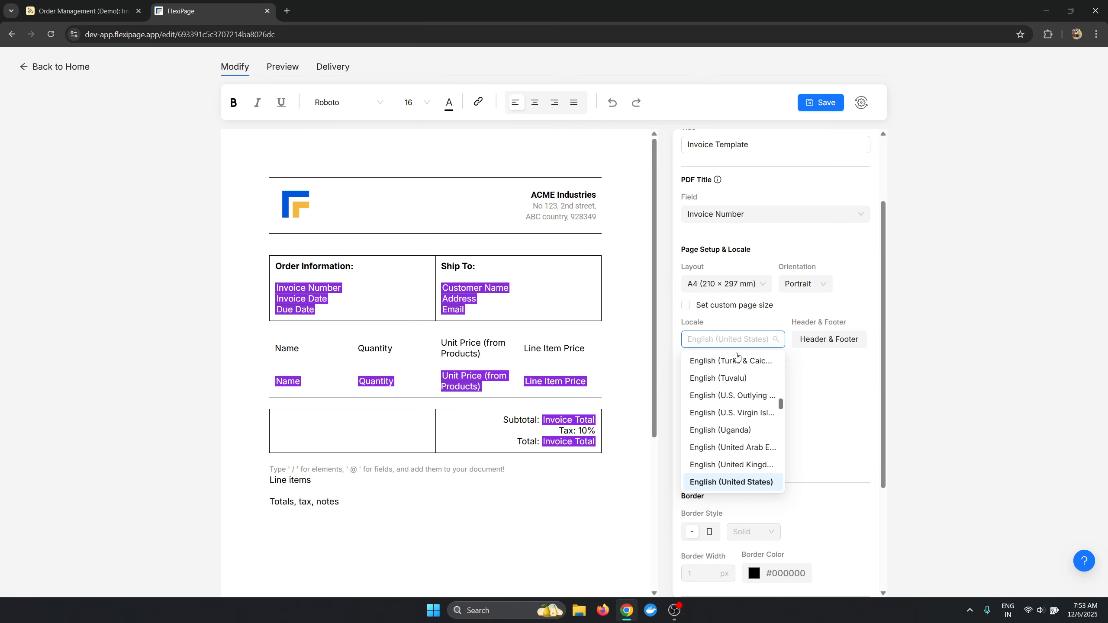
text(fre)
scroll(737, 358, down, 3)
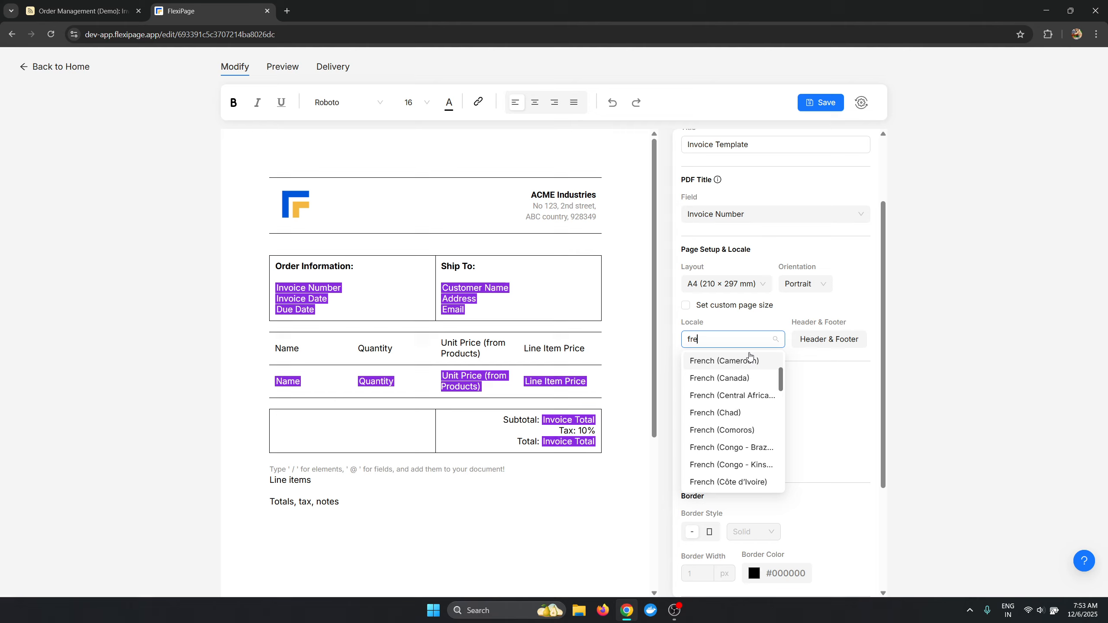
click(717, 425)
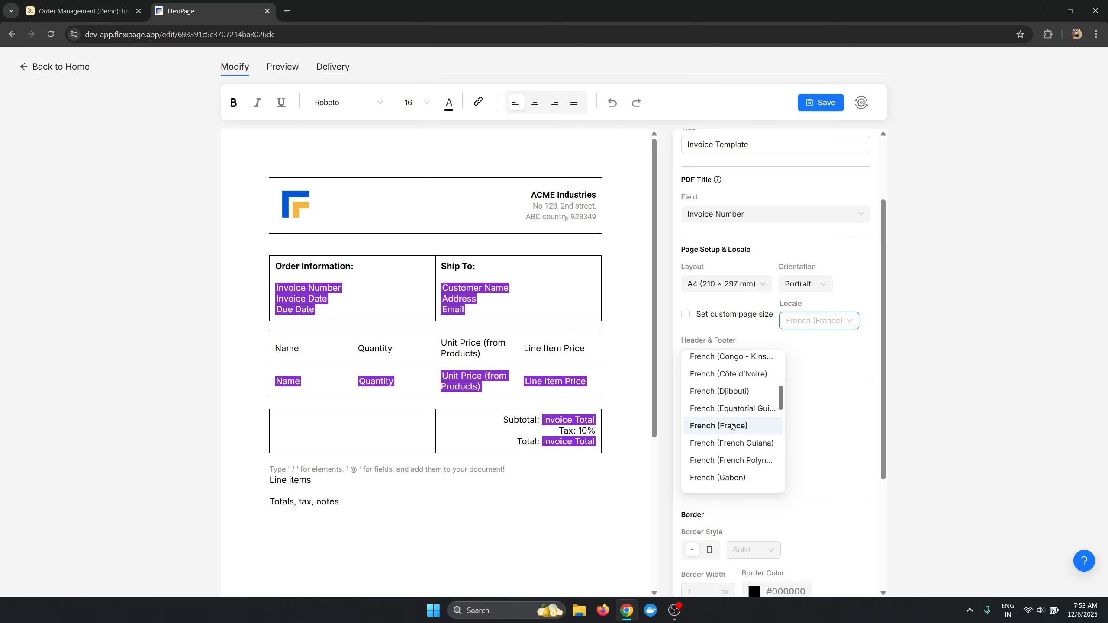
Step: Preview the document to check how the dates and totals follow the selected locale, and return to editing
click(275, 66)
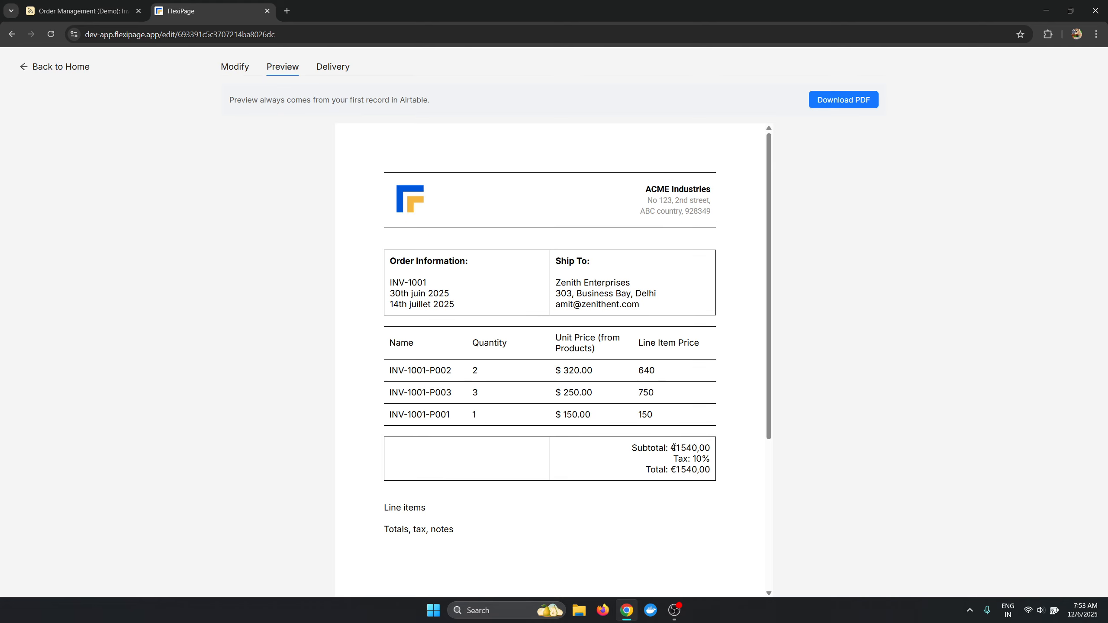
drag(669, 448, 700, 448)
click(703, 491)
click(236, 70)
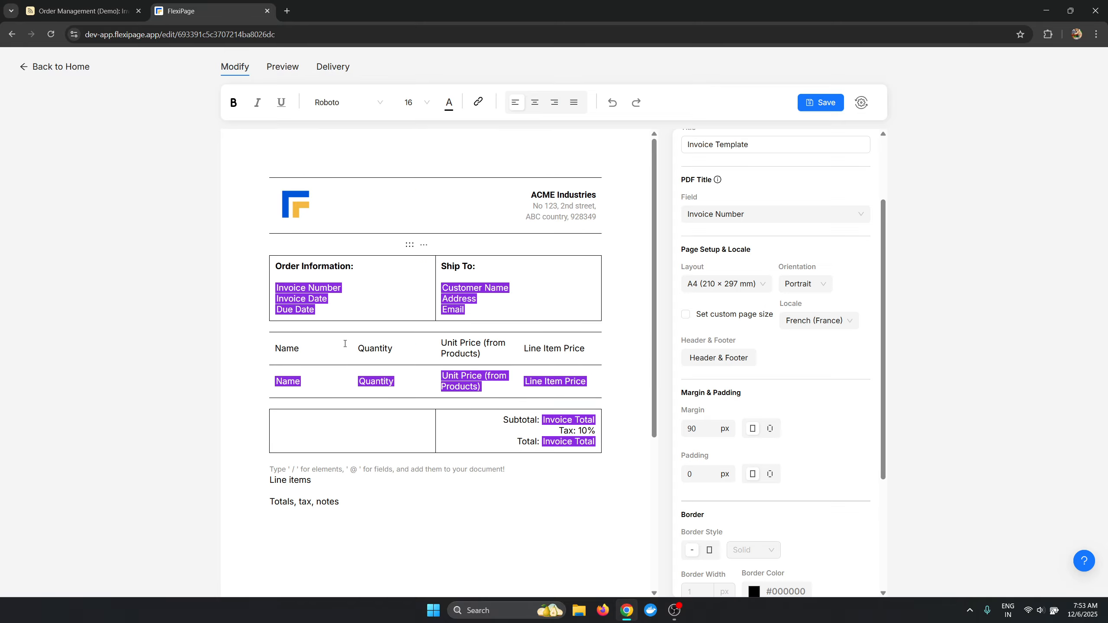
Step: Set the document locale to English (British Indian Ocean Territory) and save the template
scroll(798, 426, down, 2)
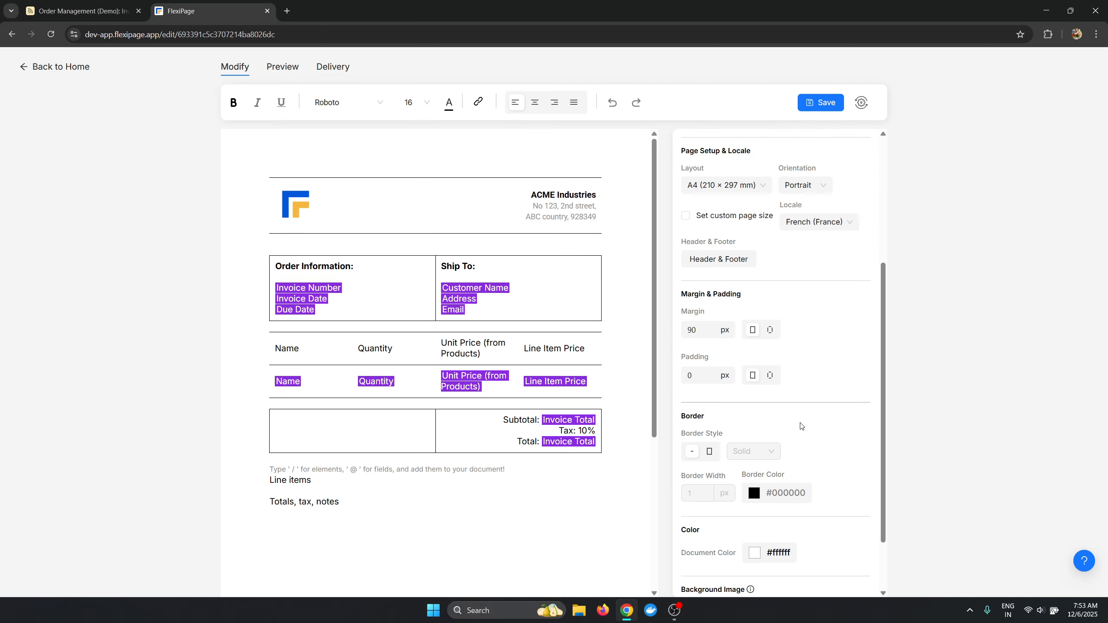
scroll(799, 426, up, 3)
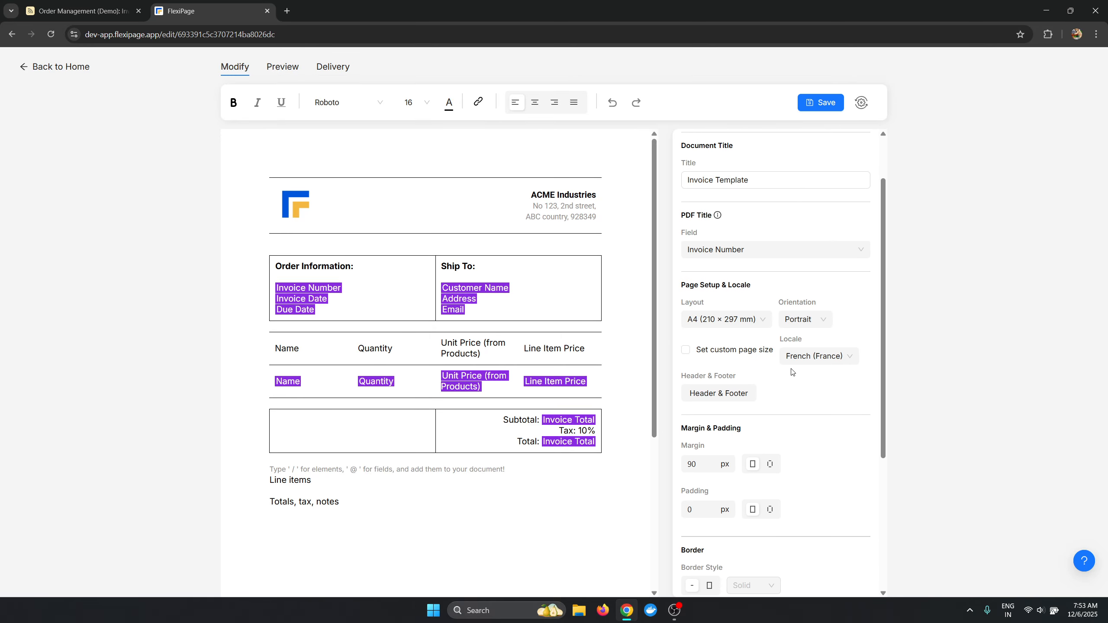
click(790, 363)
text(engli)
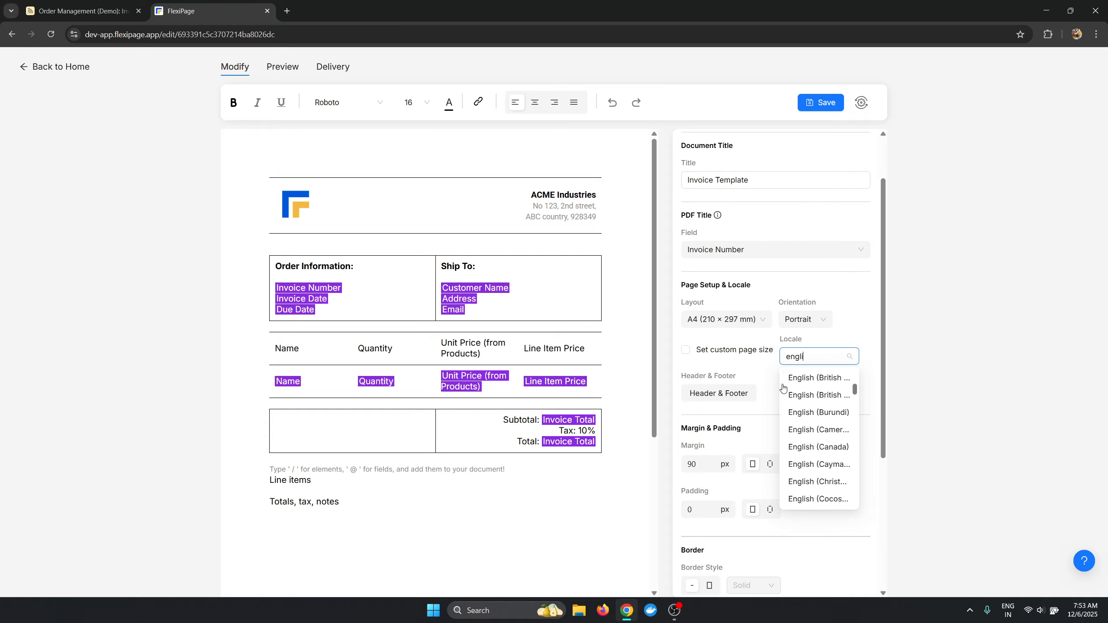
click(808, 378)
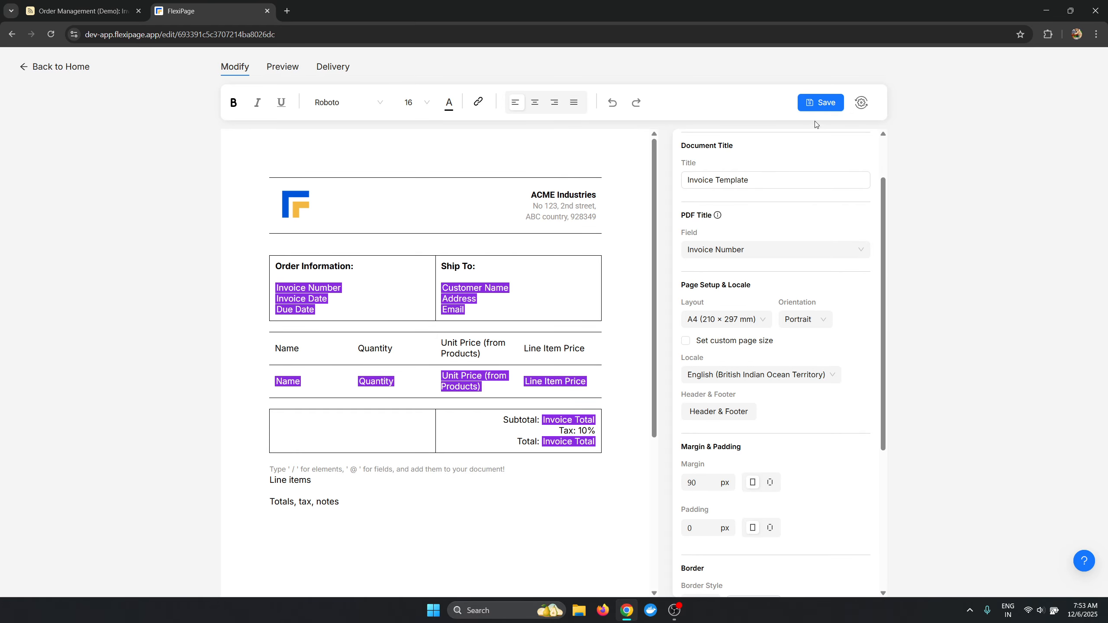
click(810, 109)
Step: Delete the leftover "Line items" and "Totals, tax, notes" placeholder lines below the totals layout
click(344, 498)
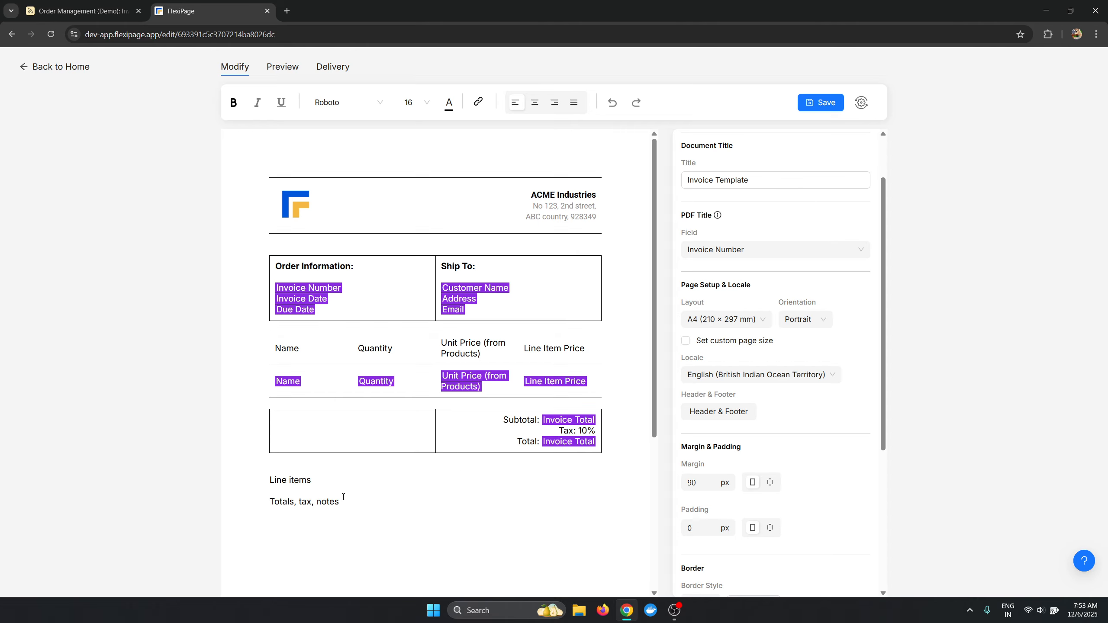
key(shift+Home)
key(shift+Up)
key(BackSpace)
key(BackSpace)
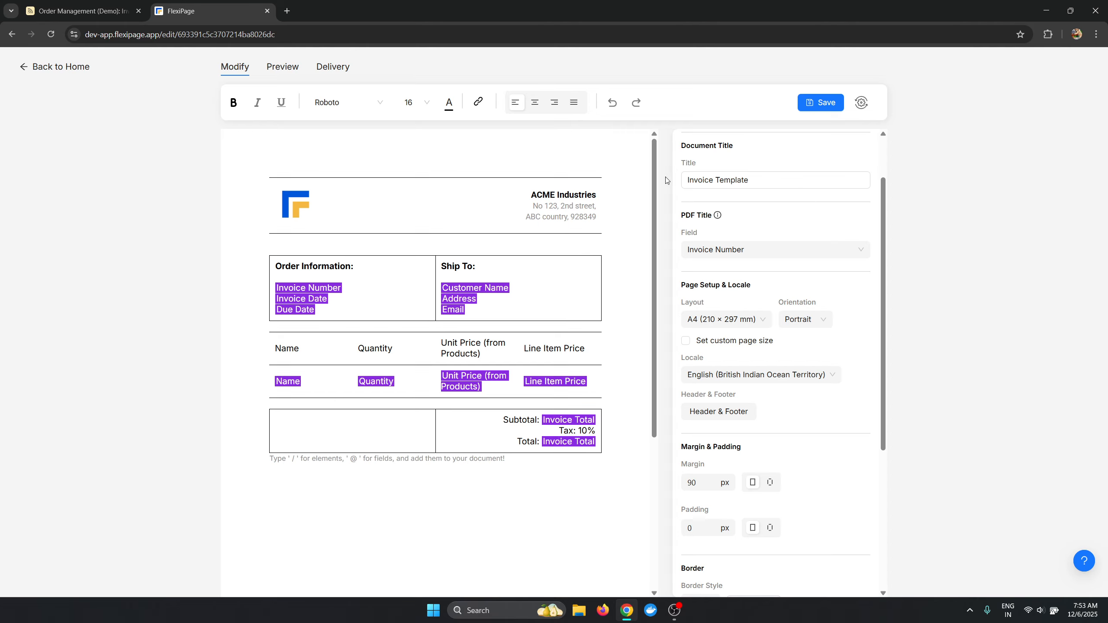
Step: Save the invoice template, preview the resulting invoice, and return to editing
click(822, 102)
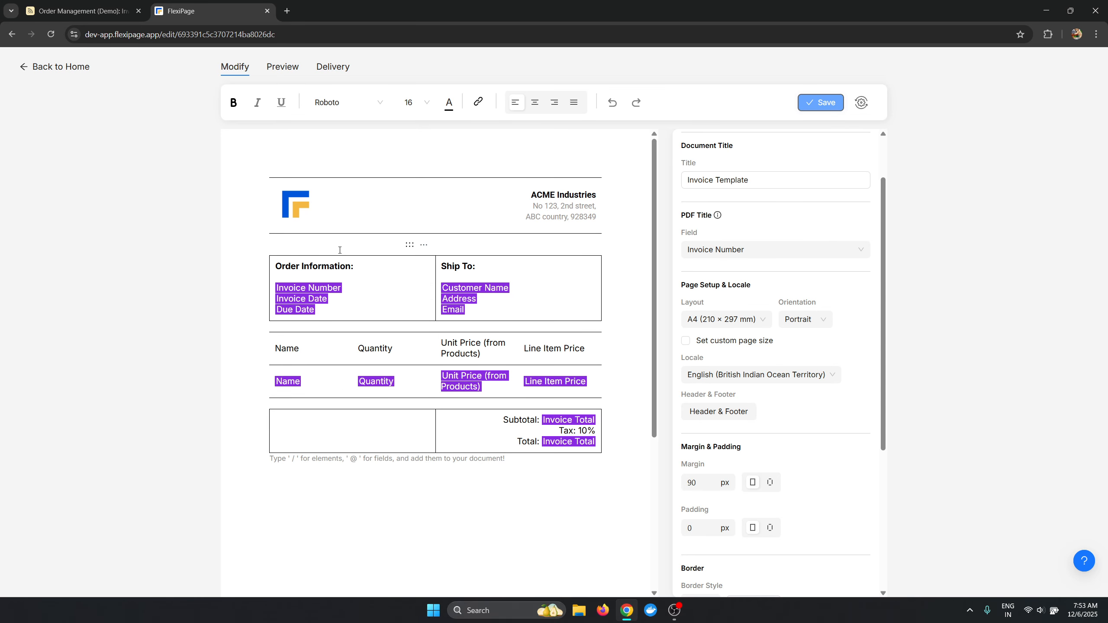
click(291, 67)
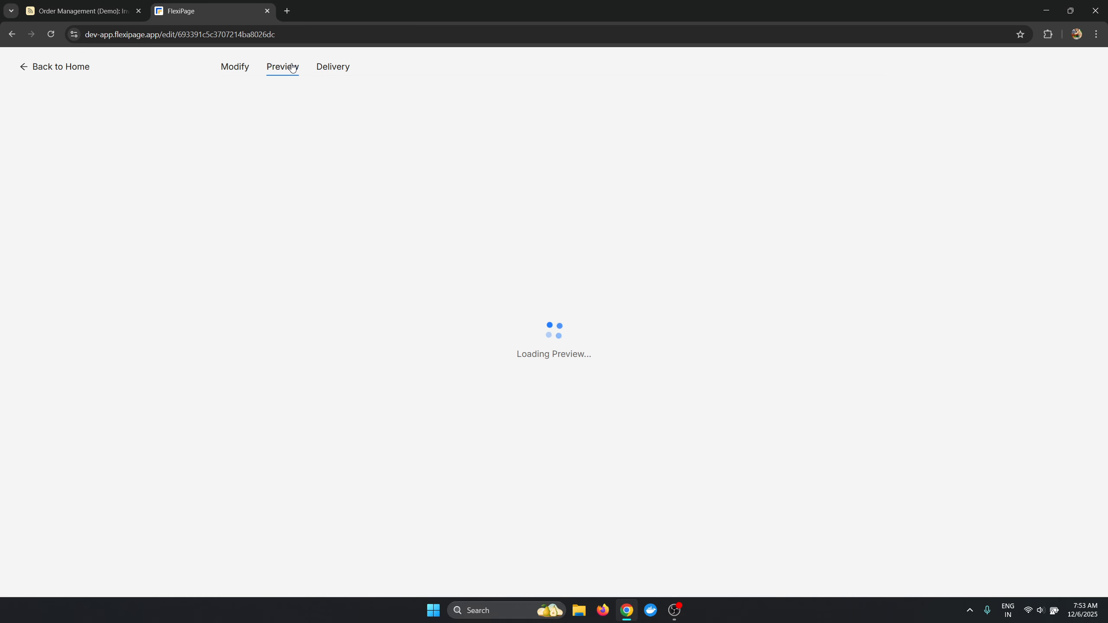
scroll(510, 296, down, 1)
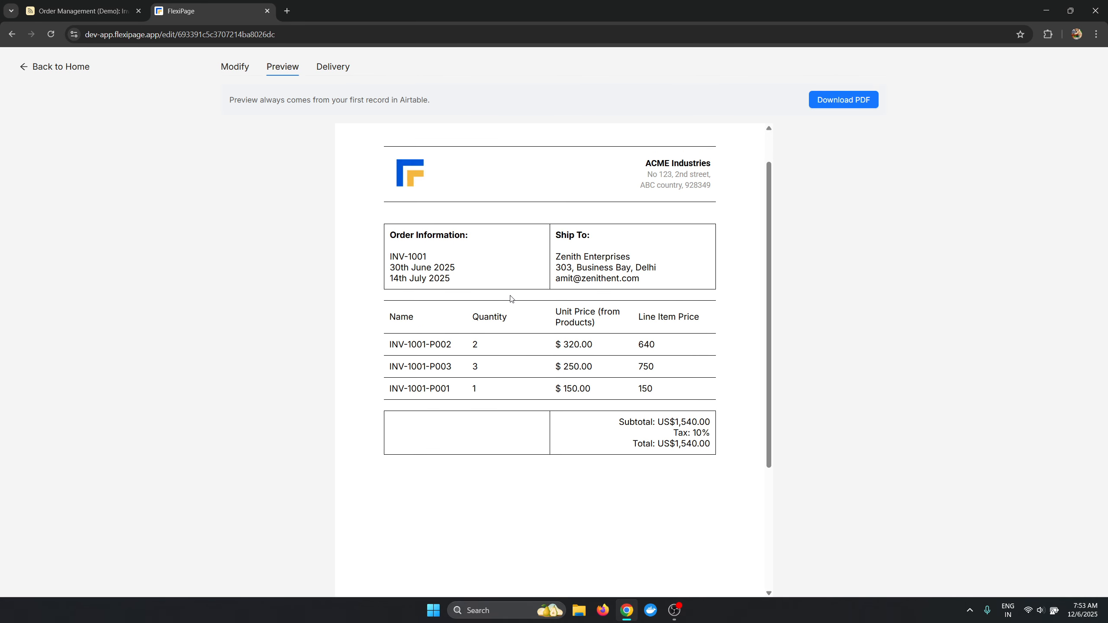
scroll(511, 298, up, 1)
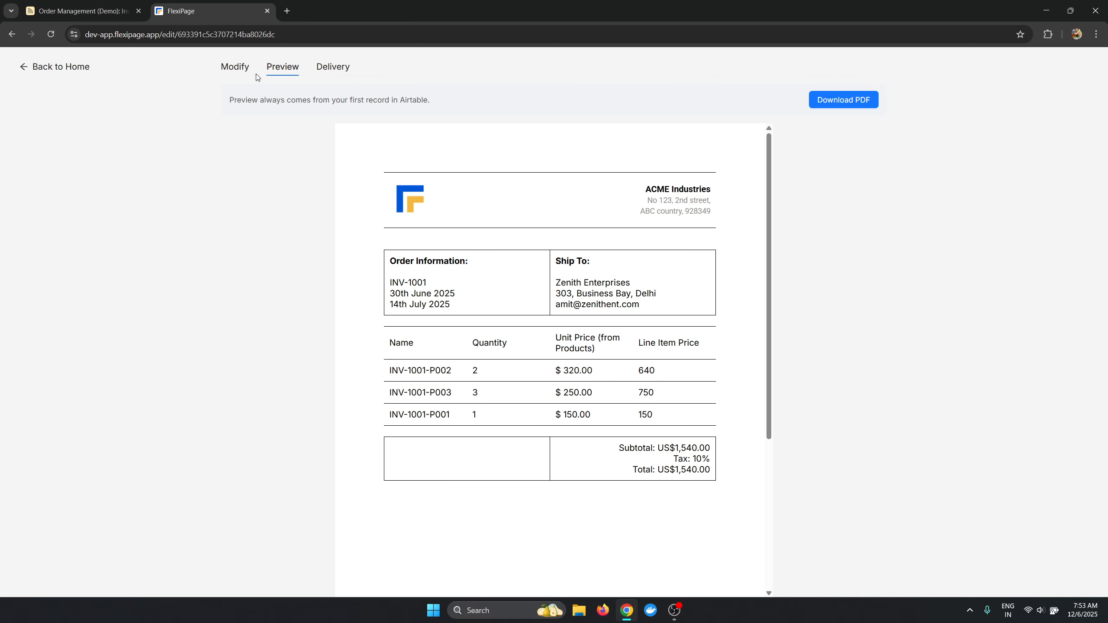
click(238, 70)
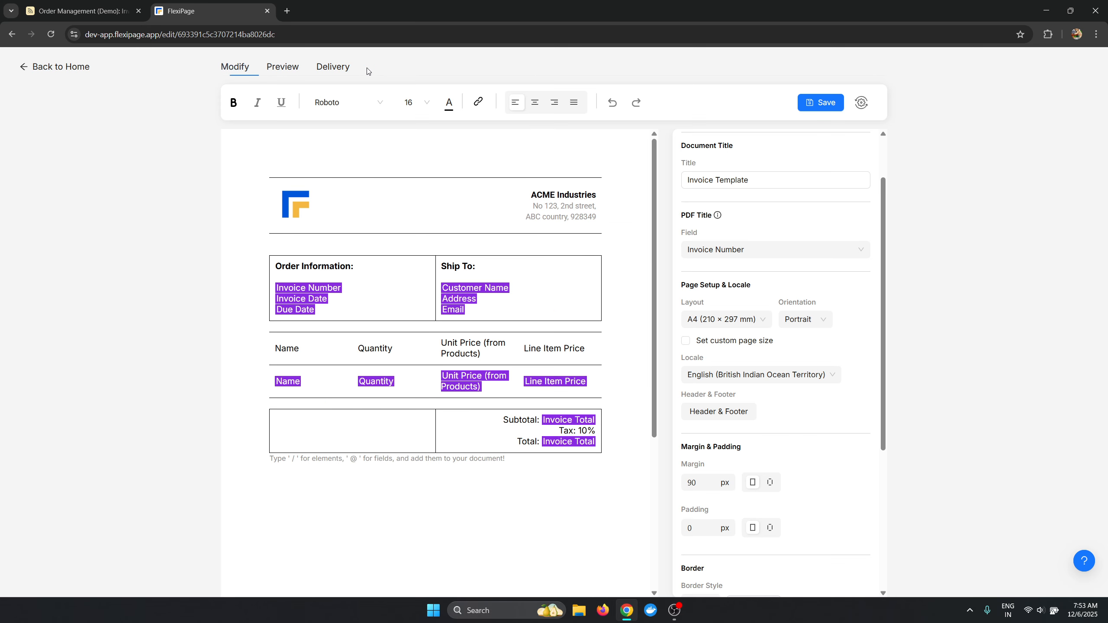
Step: Examine the delivery settings and the automation instructions with the script for Airtable automations
click(339, 75)
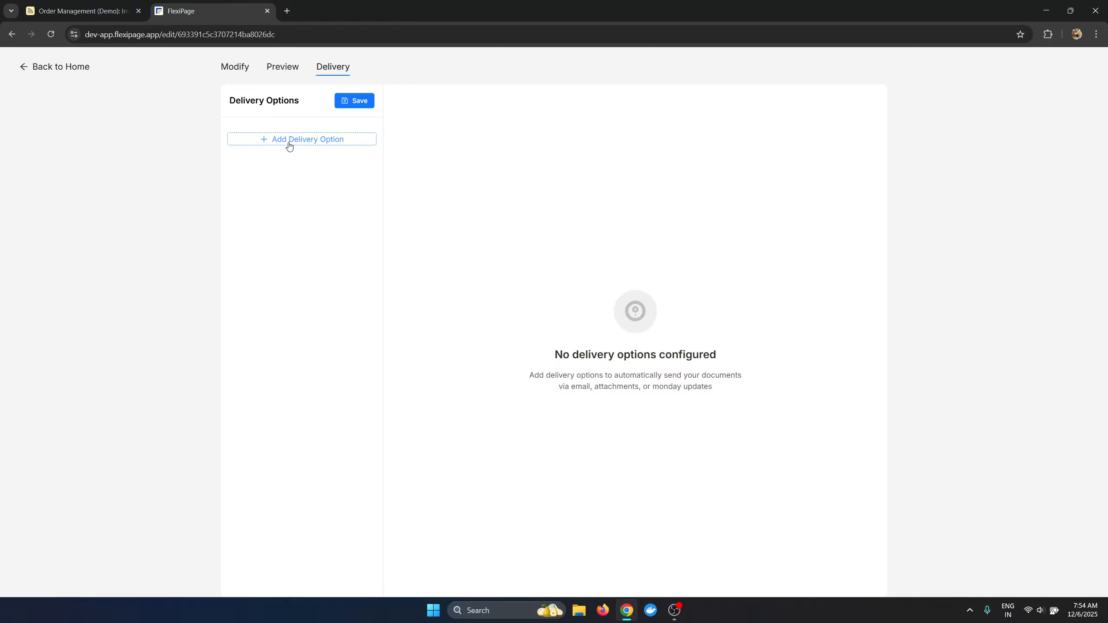
click(235, 68)
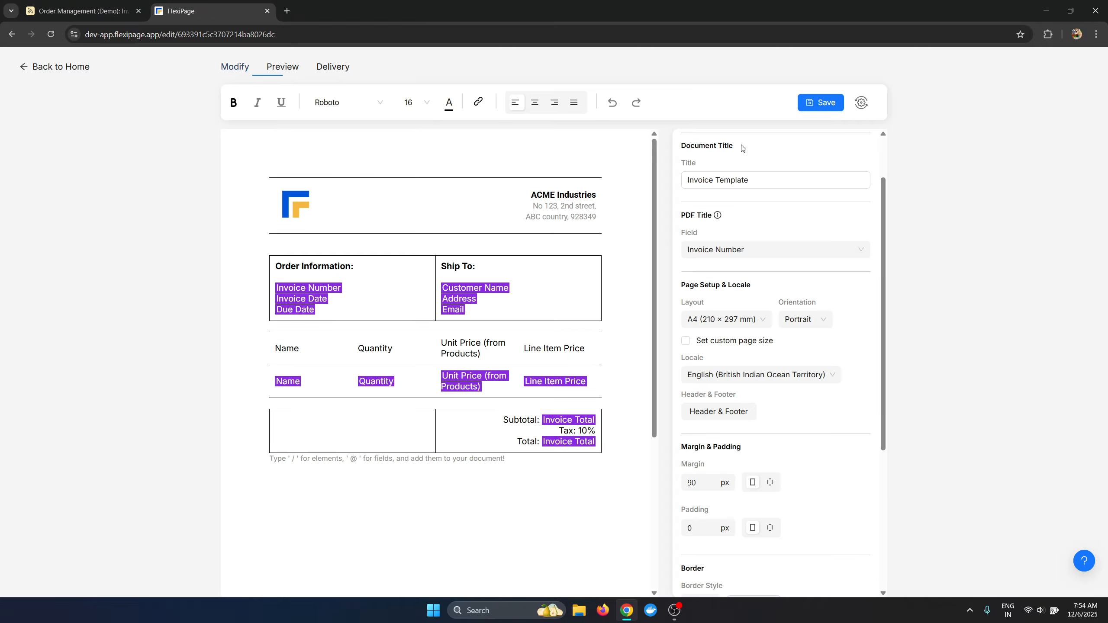
click(860, 102)
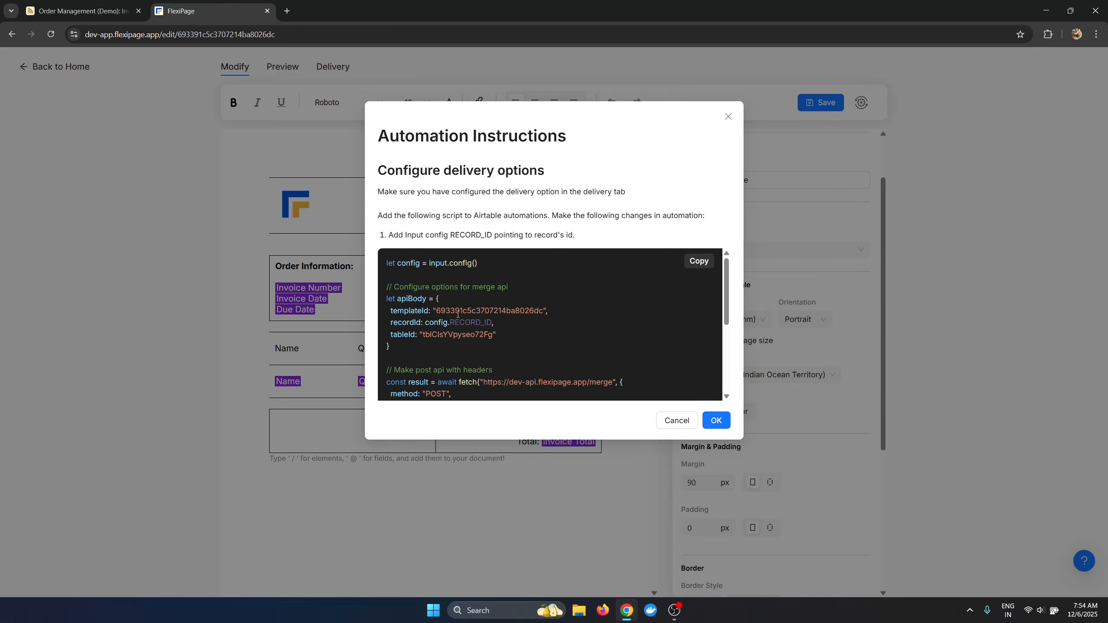
drag(390, 271, 539, 381)
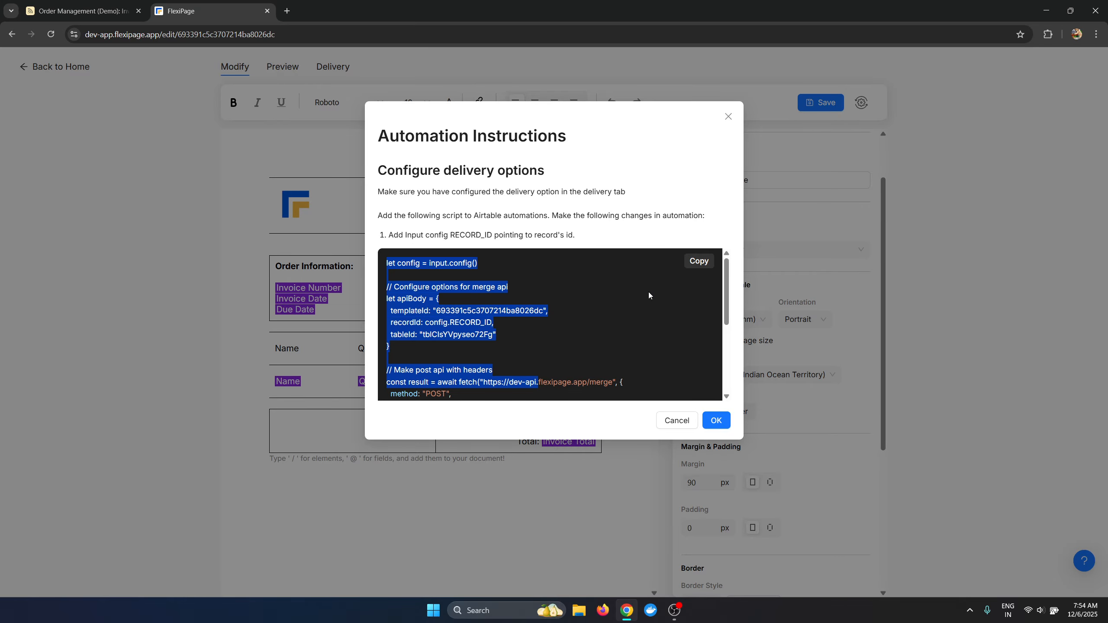
click(728, 116)
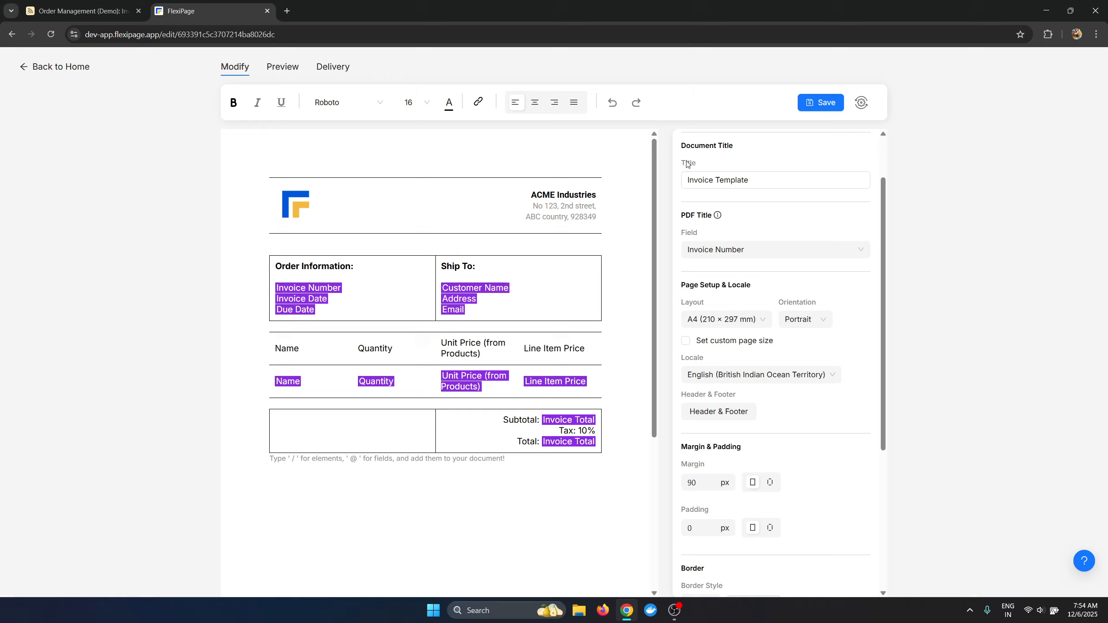
Step: Add an "Upload to Attachment Field" delivery option that uploads the generated PDF to the Invoice Document field
click(332, 68)
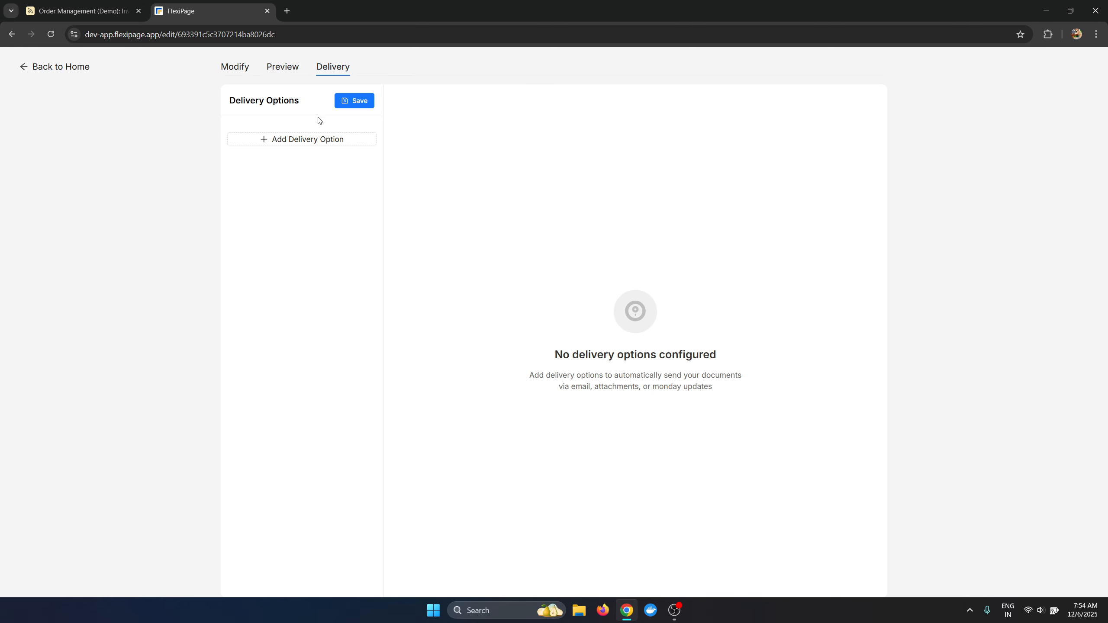
click(305, 140)
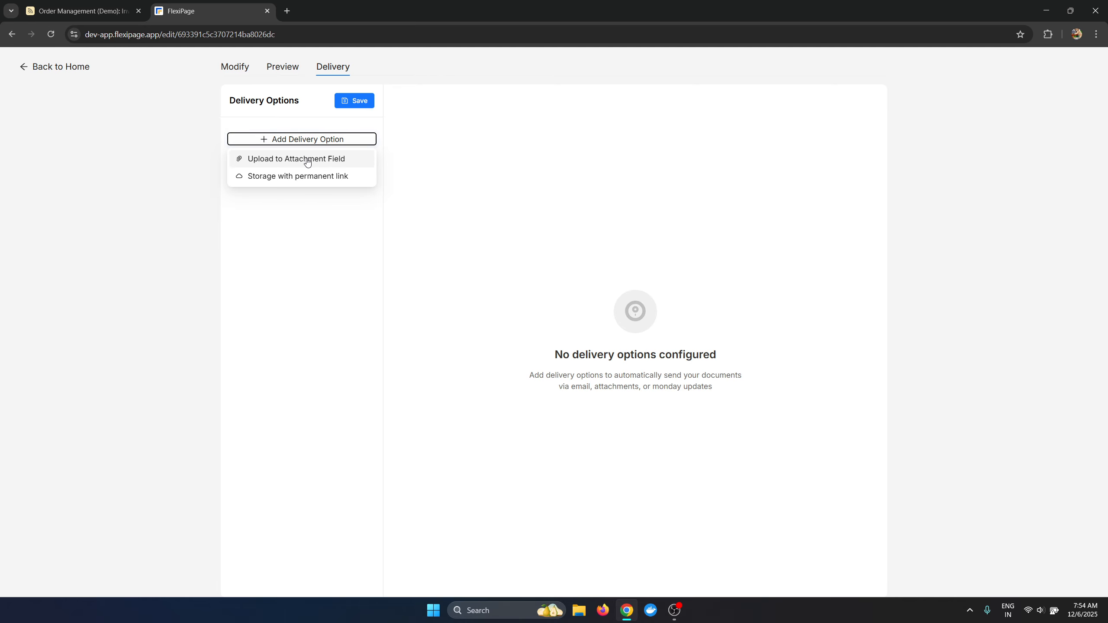
click(307, 160)
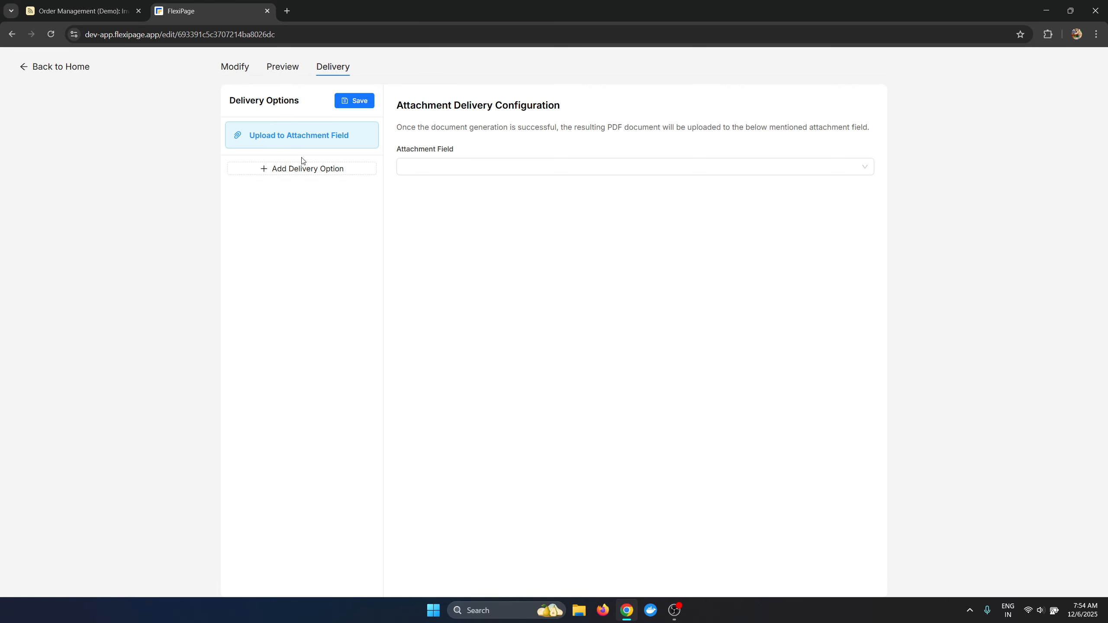
click(508, 175)
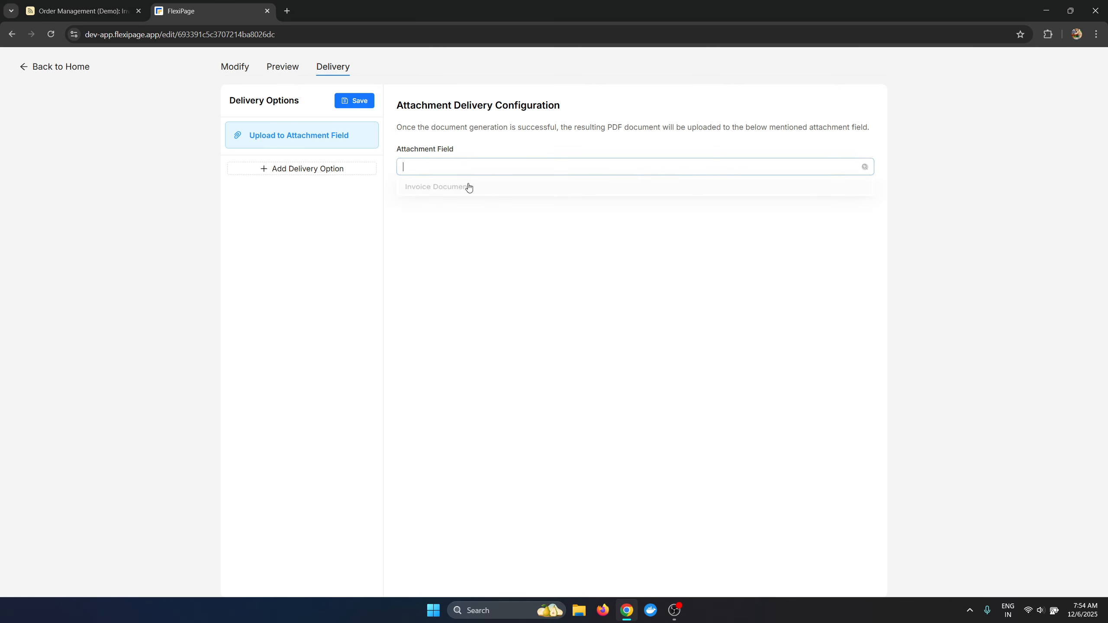
click(435, 194)
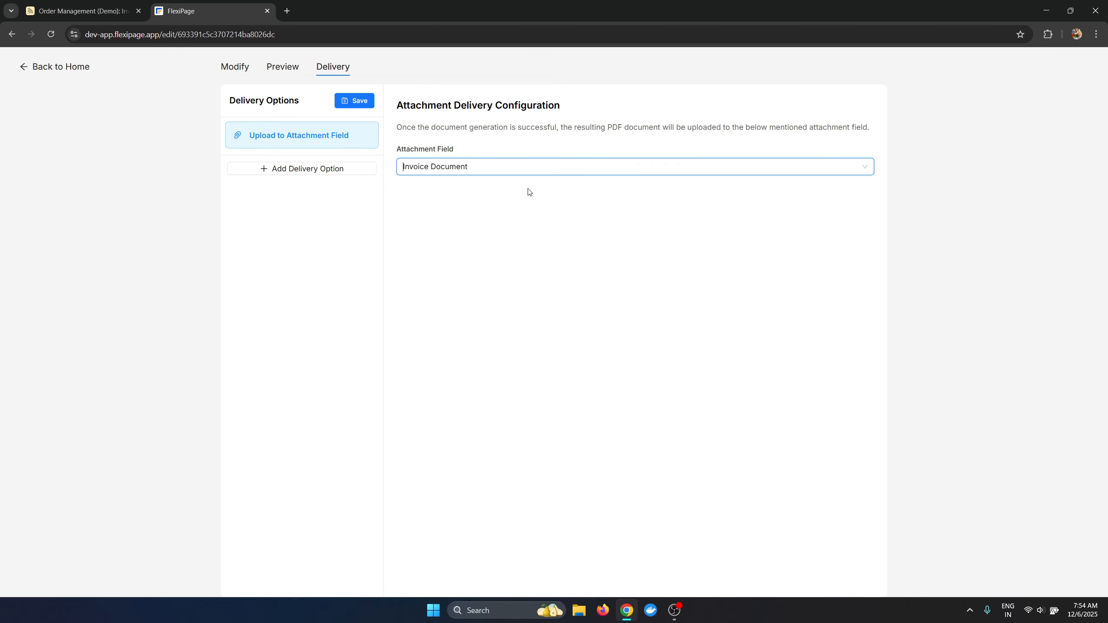
Step: Try adding a "Storage with permanent link" delivery option, check its link field choices, and remove the option
click(272, 170)
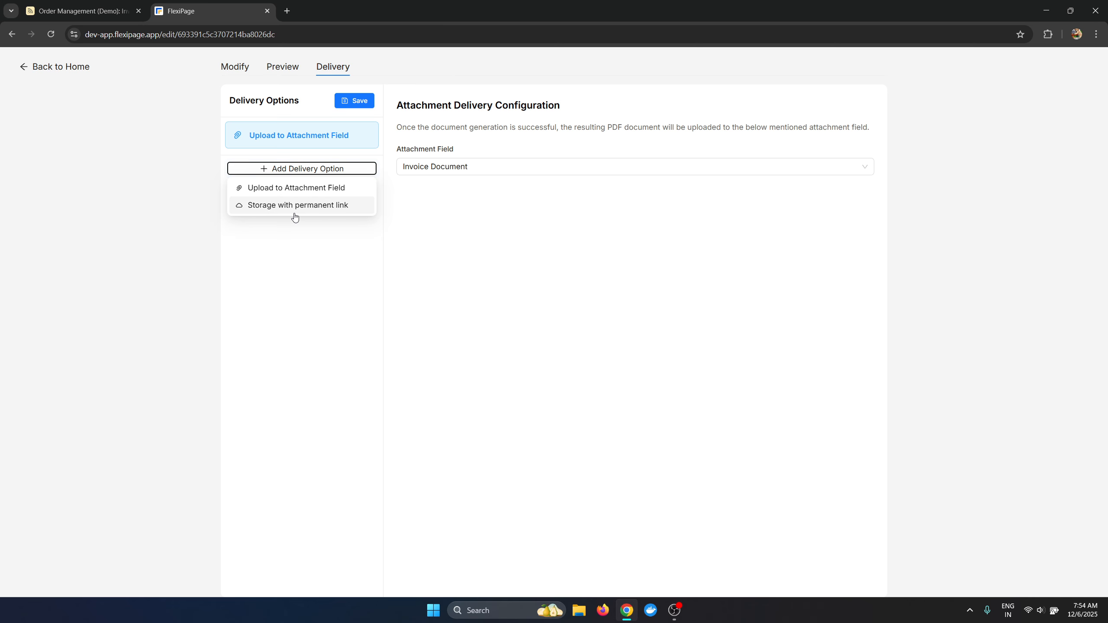
click(295, 205)
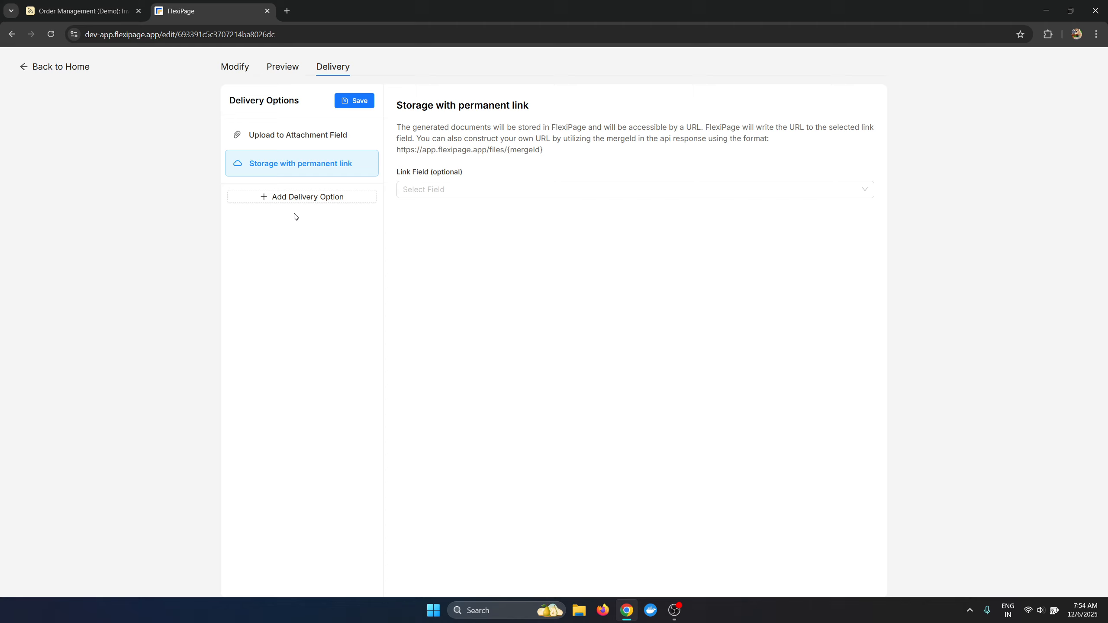
click(506, 189)
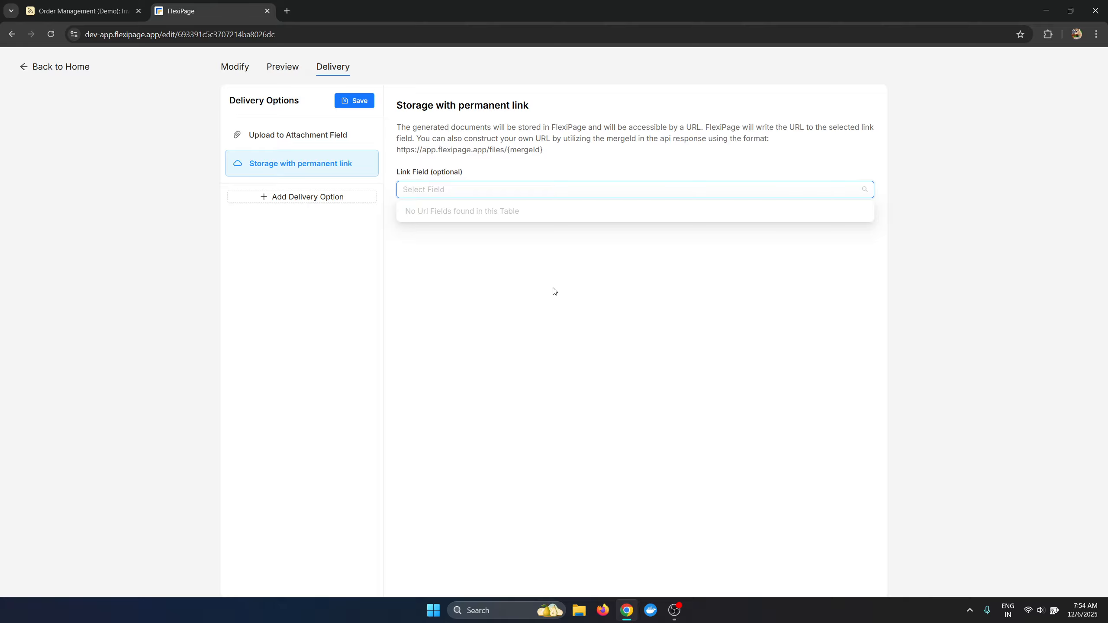
mouse_move(364, 167)
click(364, 165)
Step: Save the delivery options and copy the Airtable script from the template's automation instructions
click(318, 136)
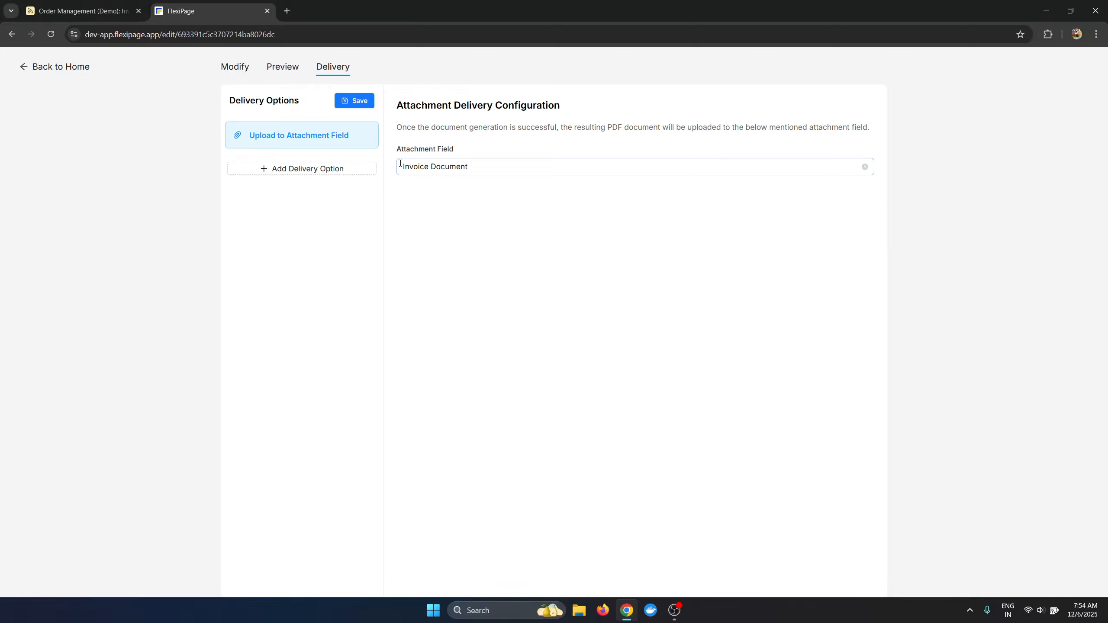
click(362, 102)
click(235, 68)
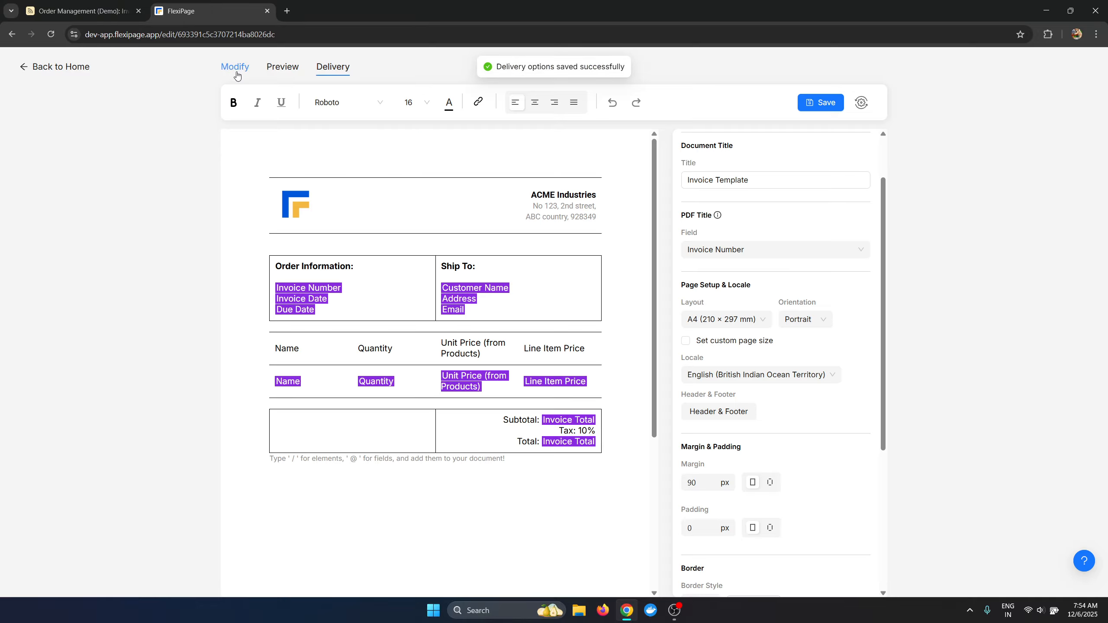
click(862, 104)
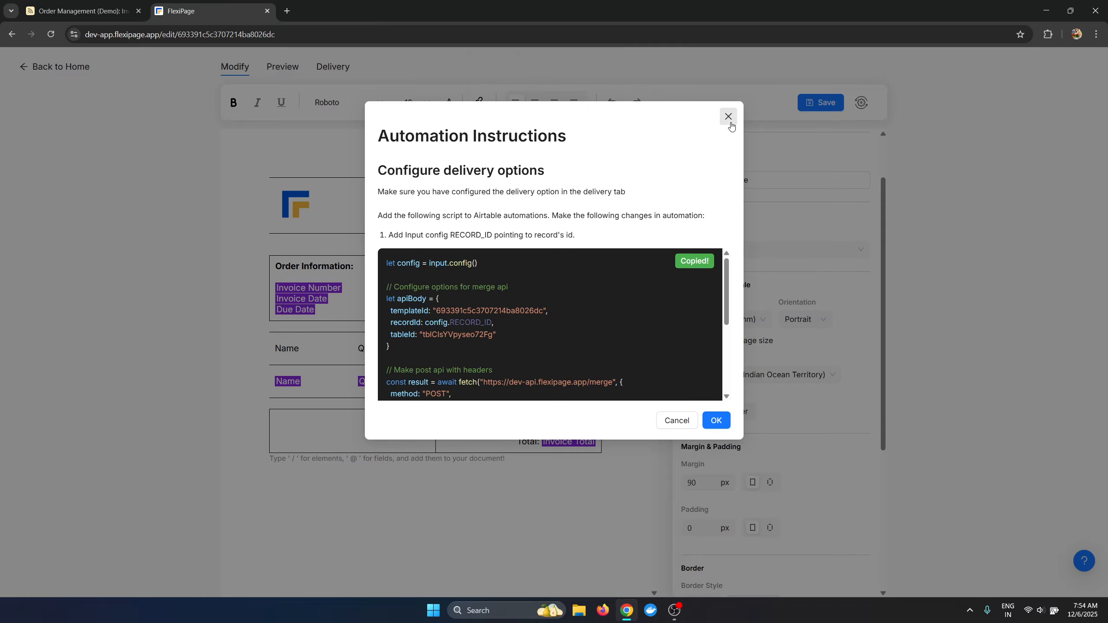
click(728, 116)
Step: Switch to the Order Management (Demo) base in Airtable and create an automation named "Generate Invoice"
click(78, 10)
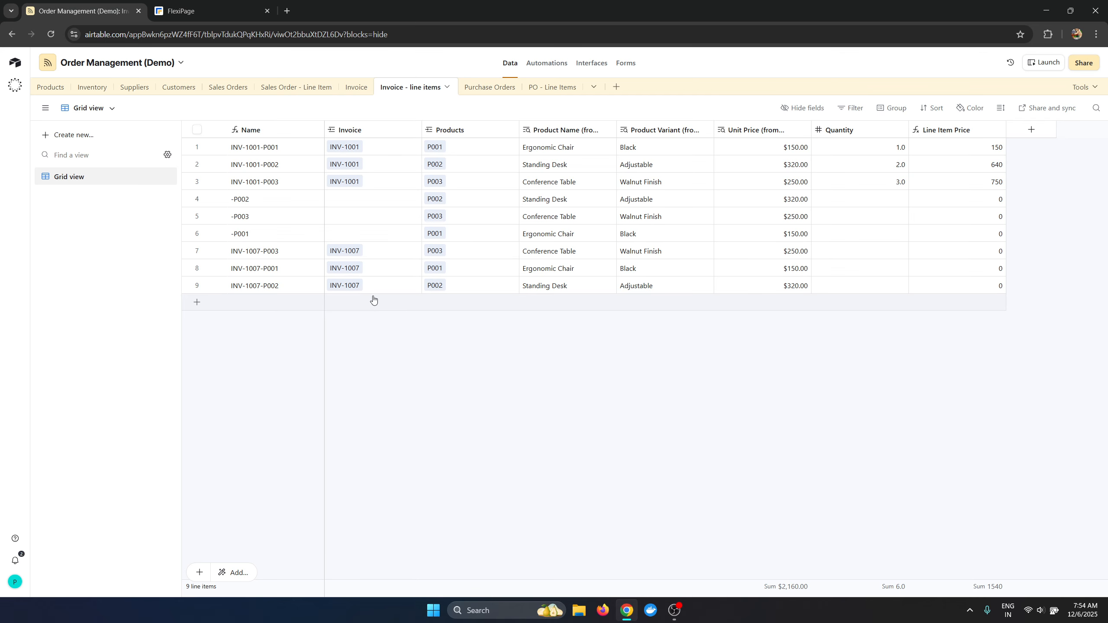
click(533, 69)
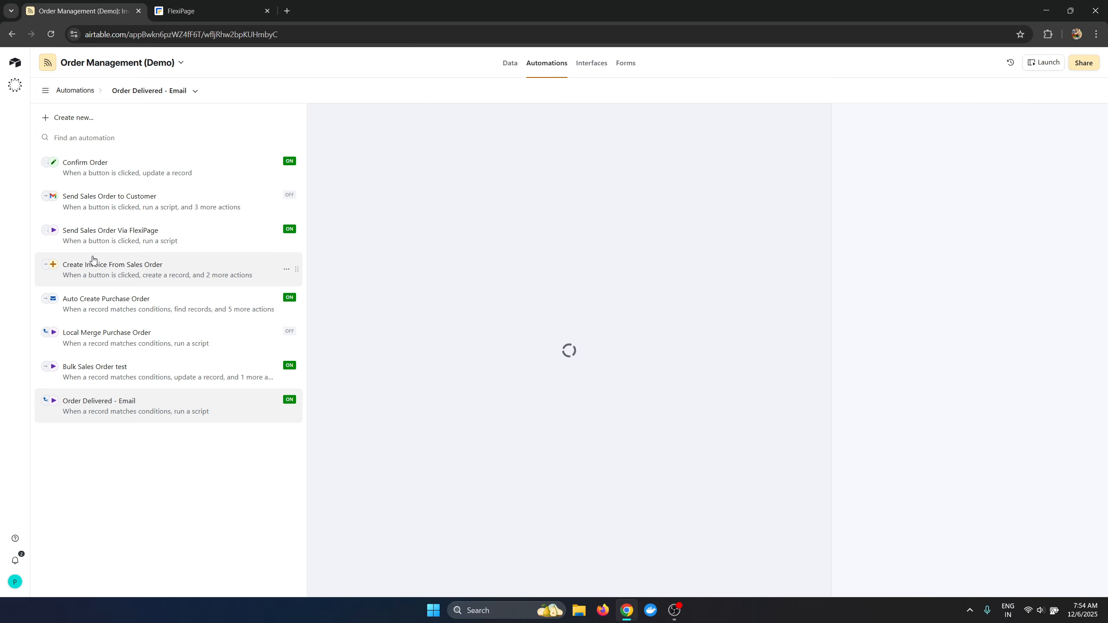
click(108, 119)
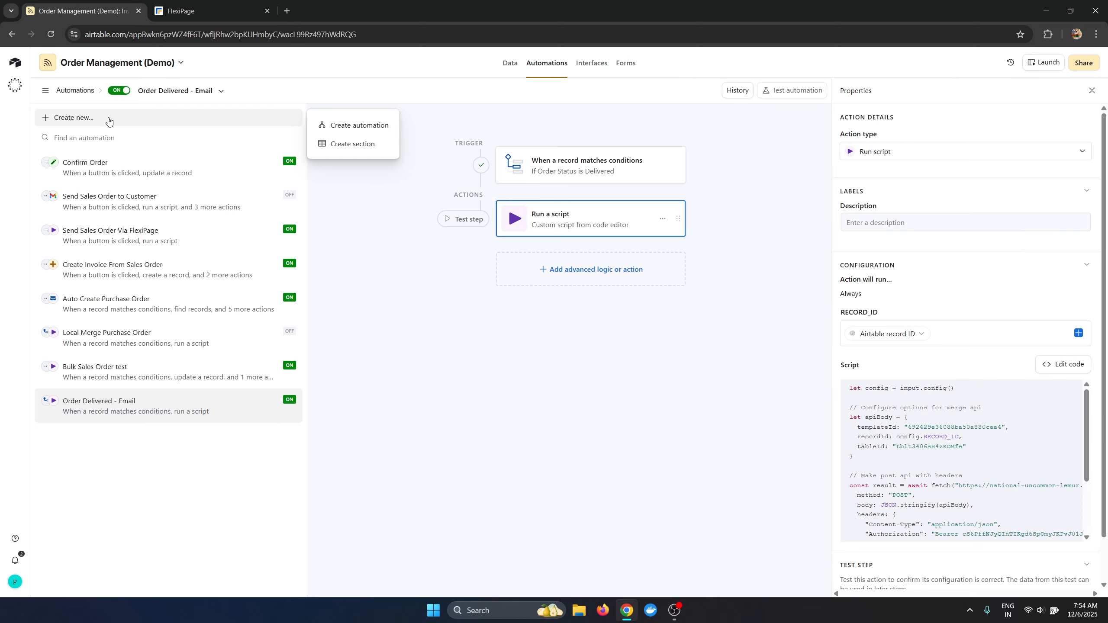
click(345, 126)
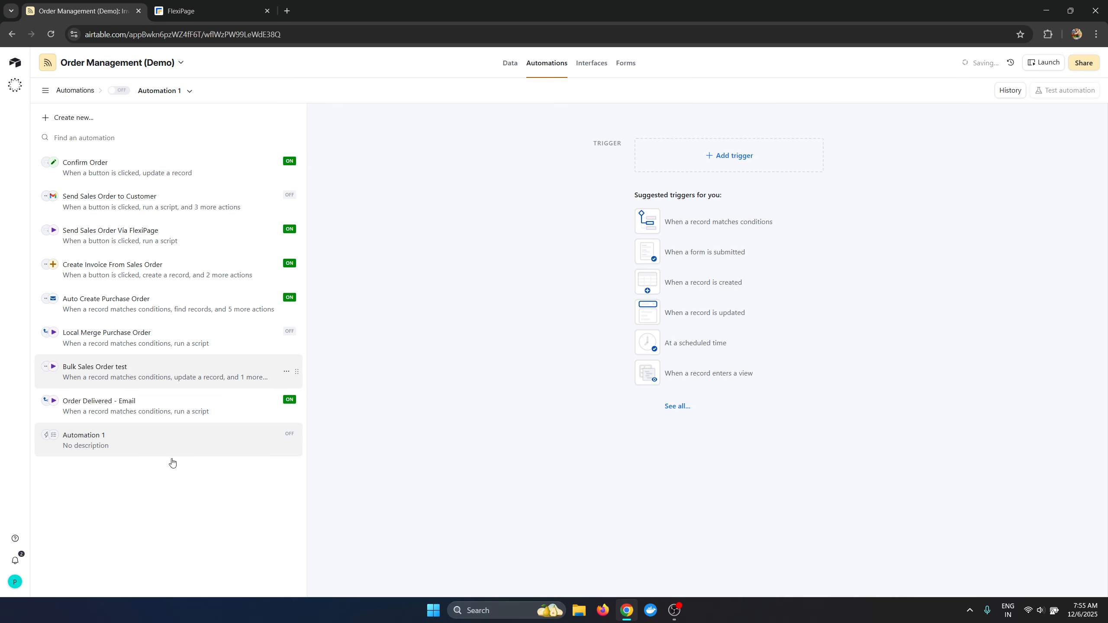
double_click(91, 436)
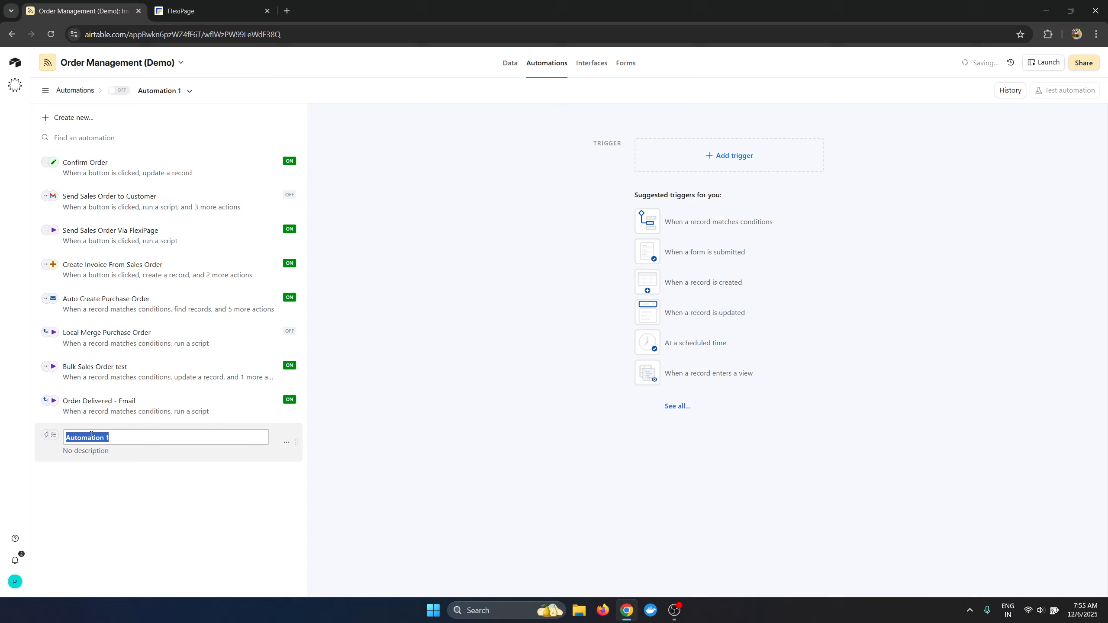
text(Generate Invoice)
key(Return)
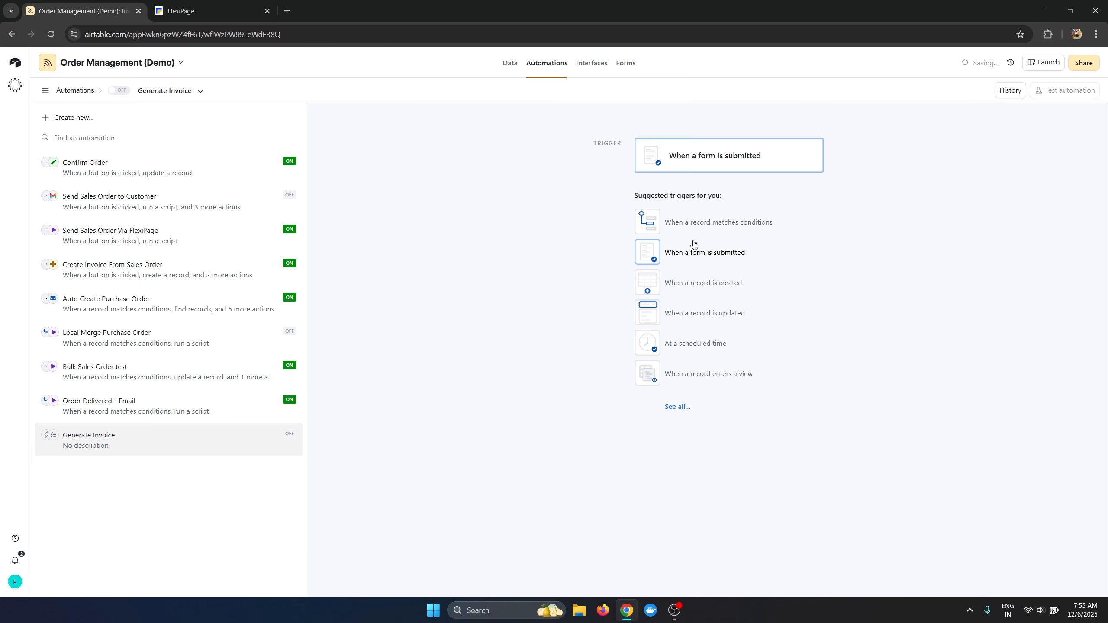
Step: Add a "When record matches conditions" trigger on the Invoice table to the automation
click(716, 157)
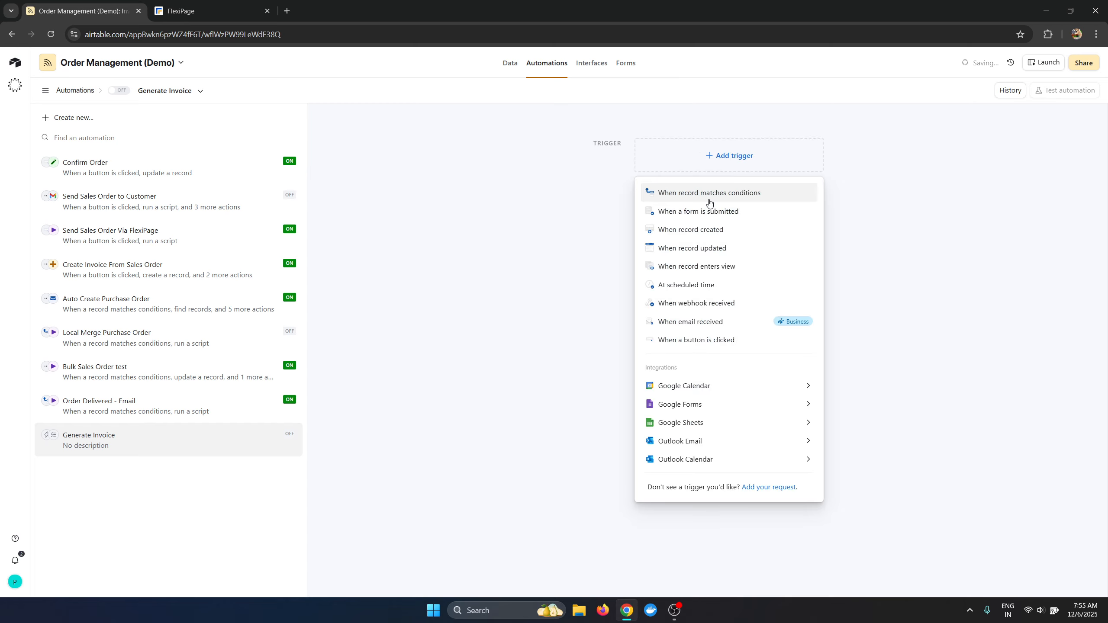
click(710, 194)
click(890, 254)
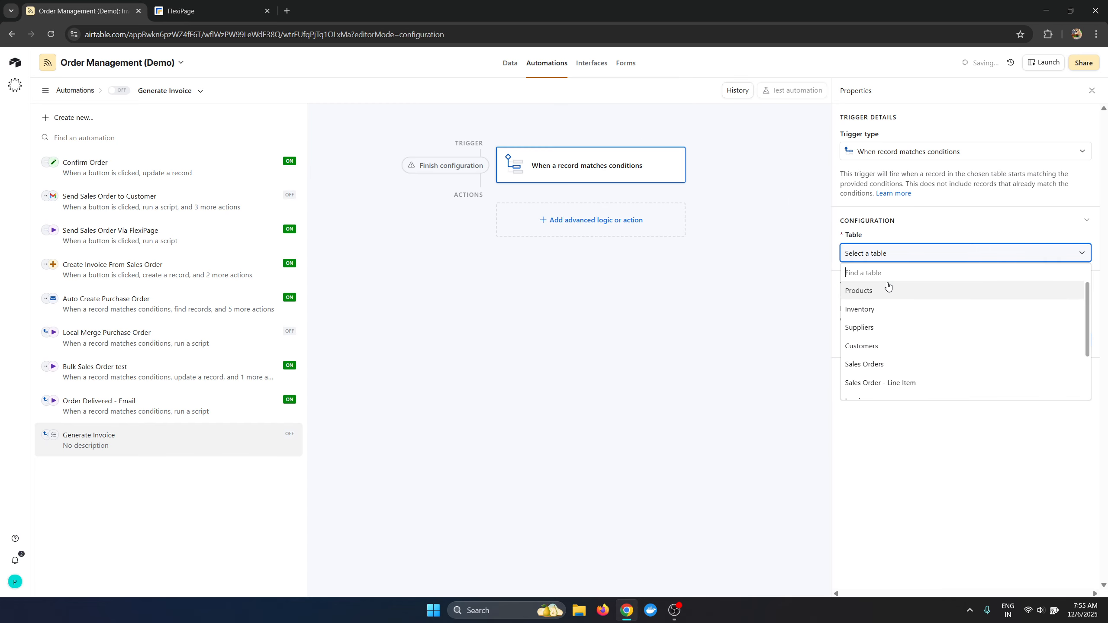
text(Invoi)
click(887, 287)
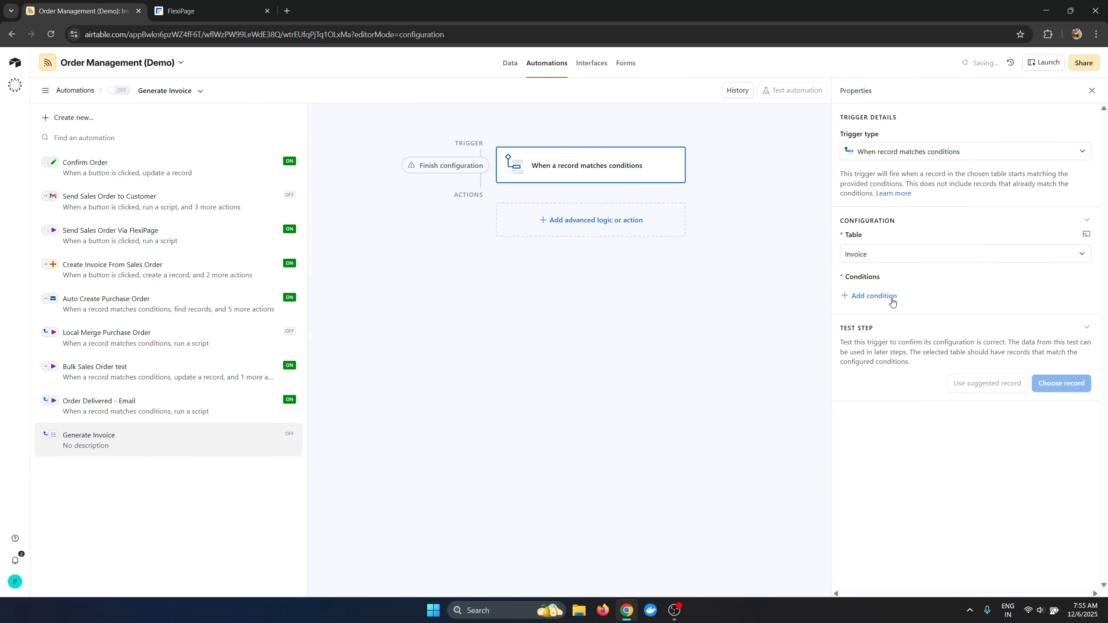
Step: Set the trigger condition to Invoice Status is Sent and test the trigger with the matching invoice record
click(859, 297)
click(910, 297)
text(stat)
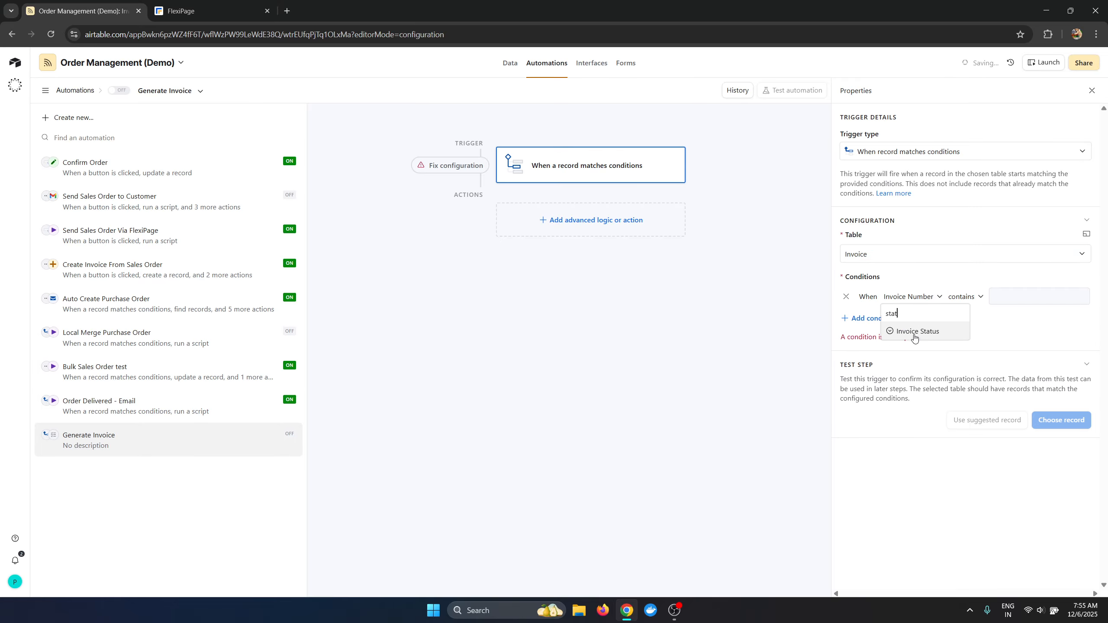
click(911, 330)
click(987, 298)
click(1000, 362)
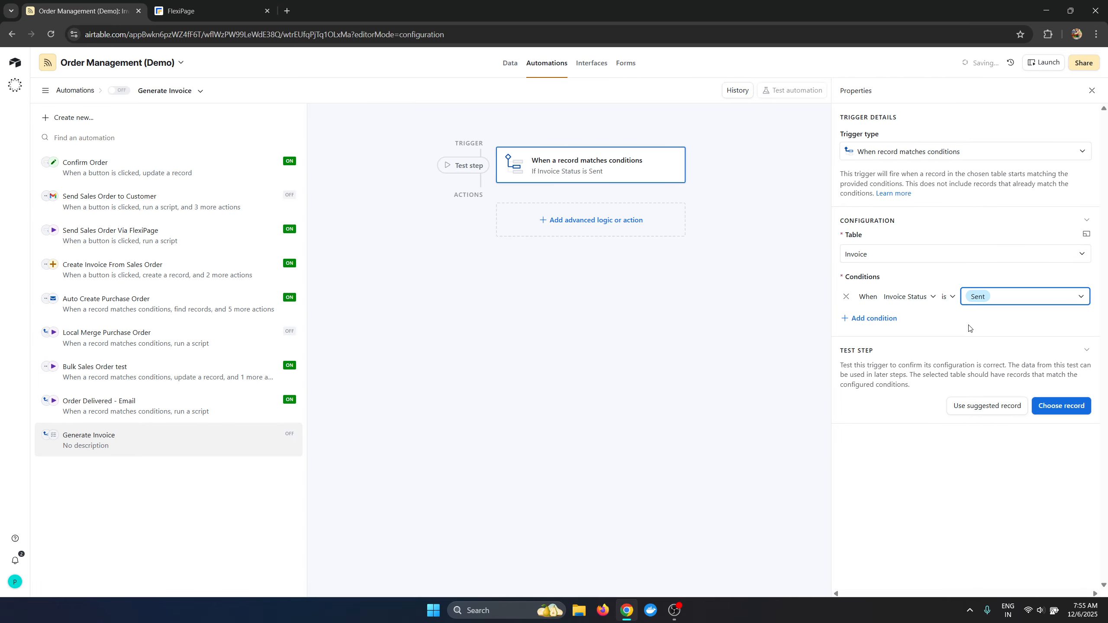
click(1061, 405)
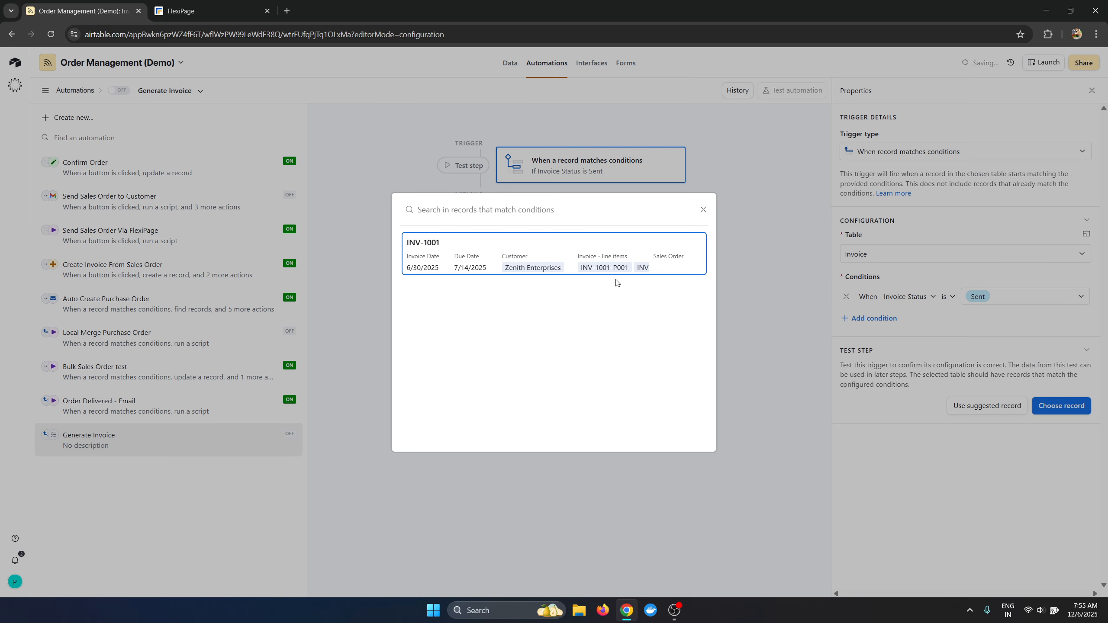
click(613, 282)
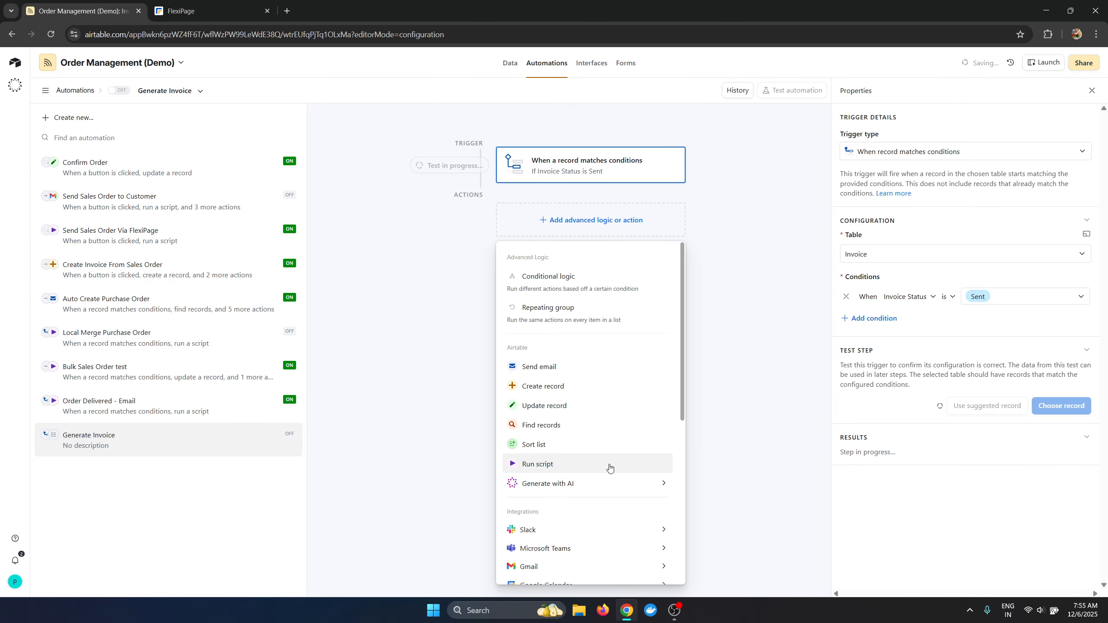
Step: Add a Run script action to the automation and replace its default code with the copied FlexiPage script containing the authorization token
click(609, 463)
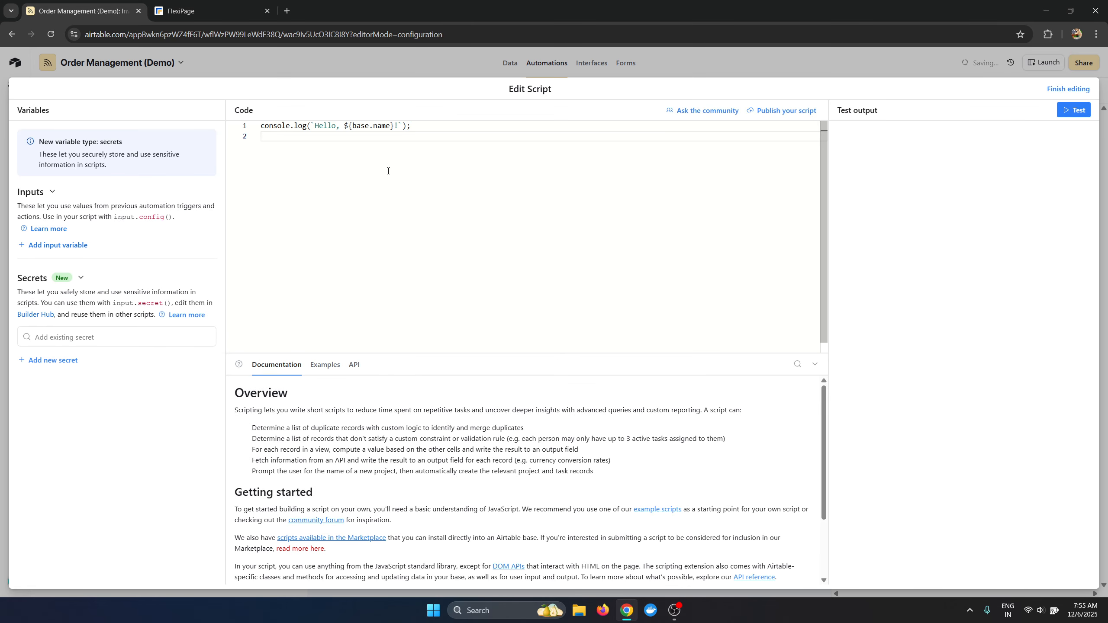
key(ctrl+a)
key(BackSpace)
key(ctrl+v)
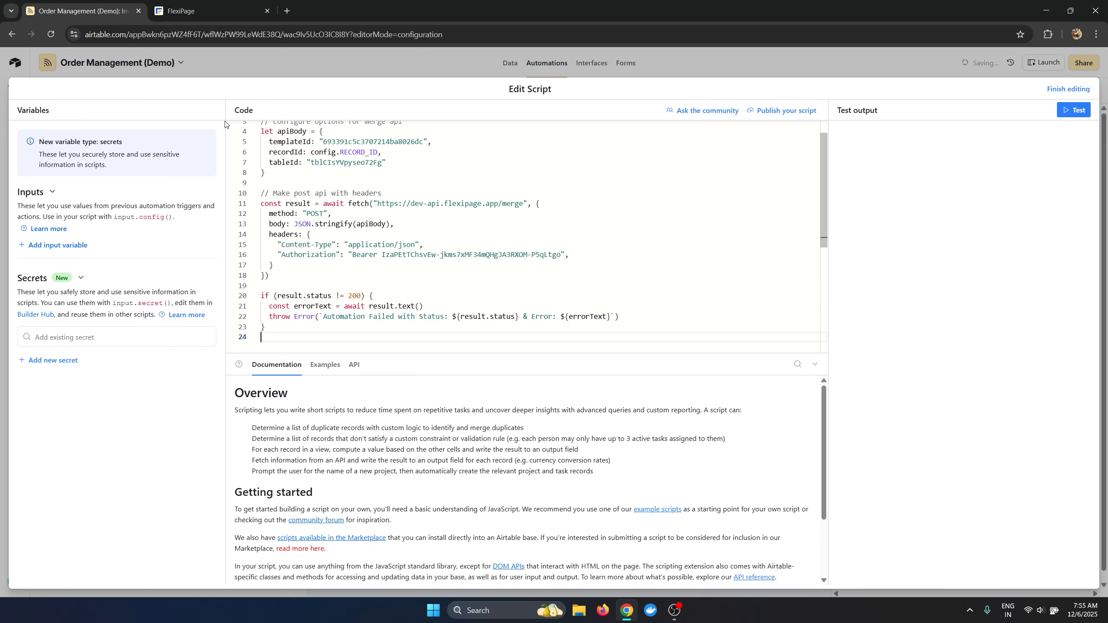
scroll(331, 218, up, 1)
scroll(338, 196, down, 3)
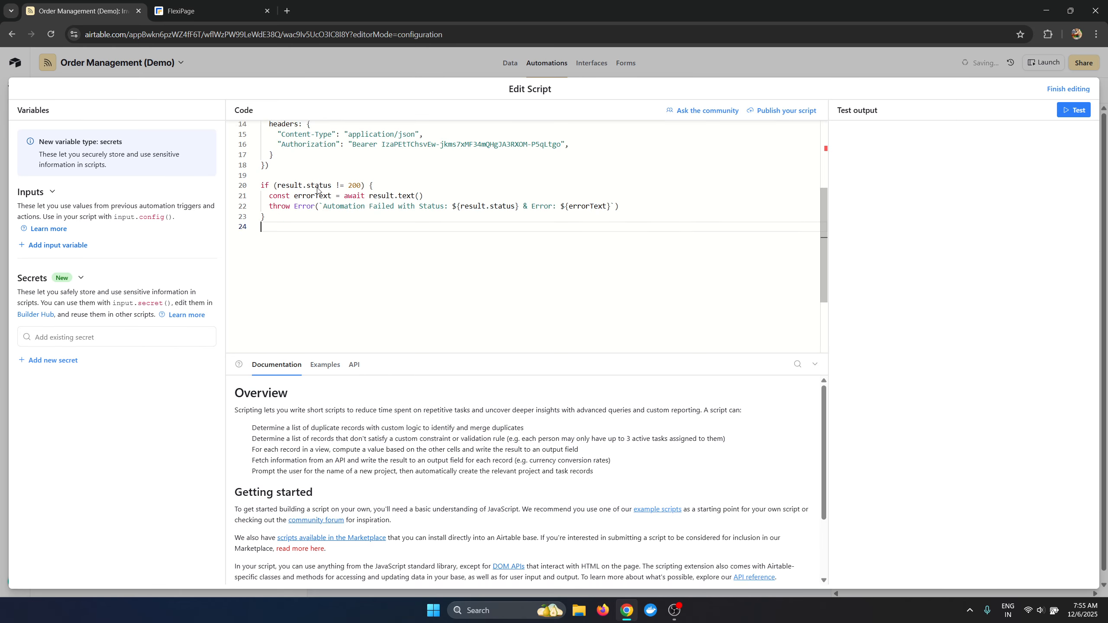
scroll(318, 191, up, 2)
scroll(318, 191, up, 1)
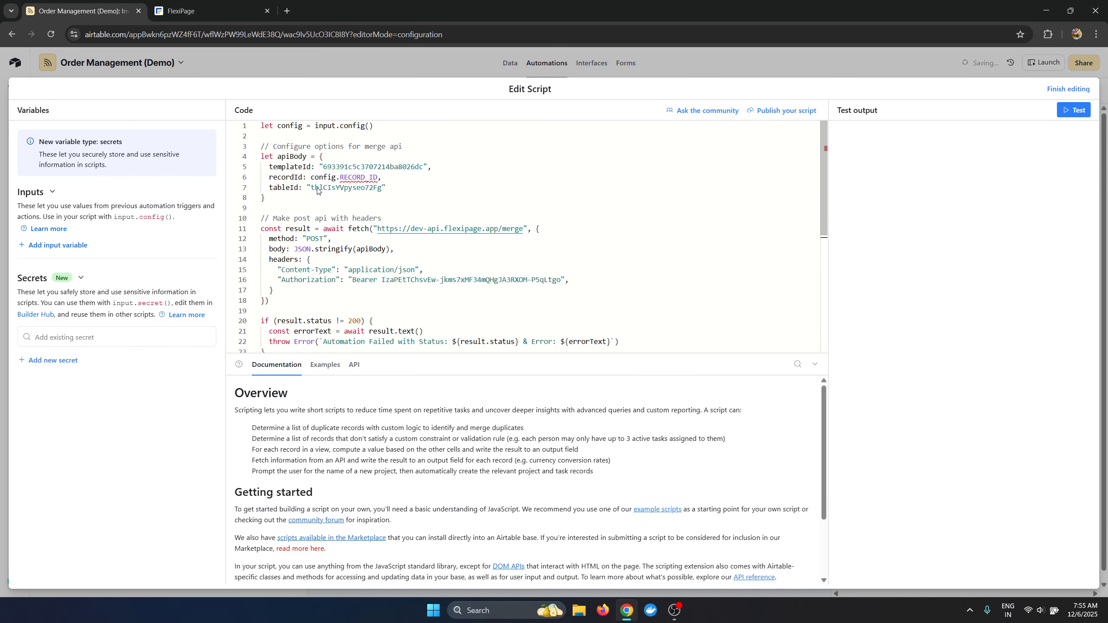
scroll(318, 190, down, 2)
scroll(318, 191, up, 2)
Step: Add a script input variable named RECORD_ID with the trigger's Airtable record ID as its value, and finish editing
double_click(353, 176)
click(41, 245)
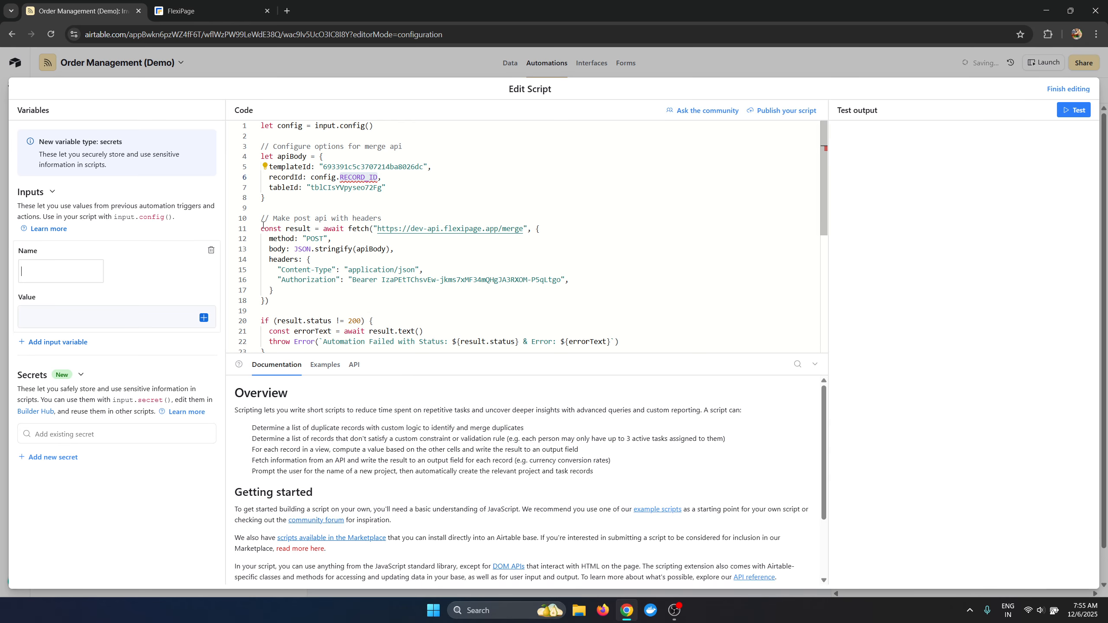
key(ctrl+v)
click(204, 317)
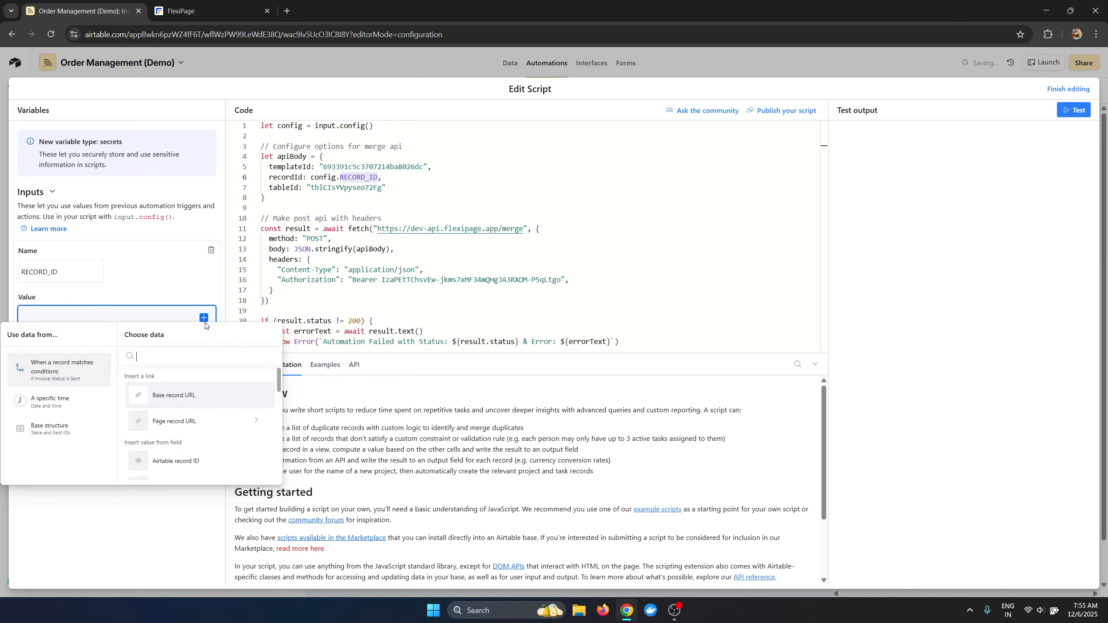
click(199, 463)
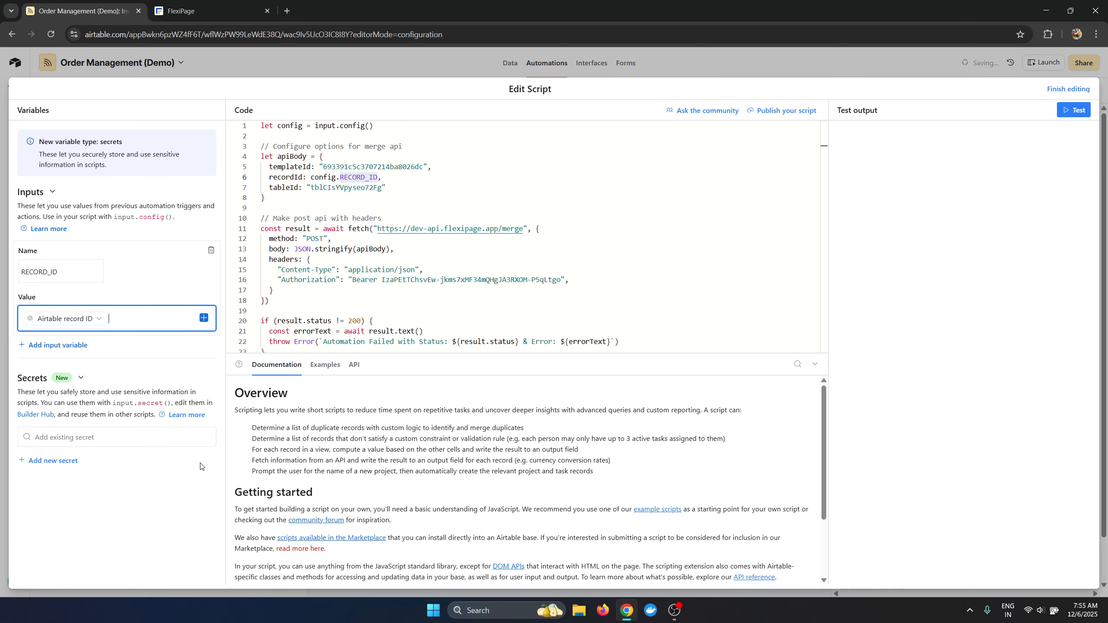
scroll(378, 289, down, 1)
click(373, 267)
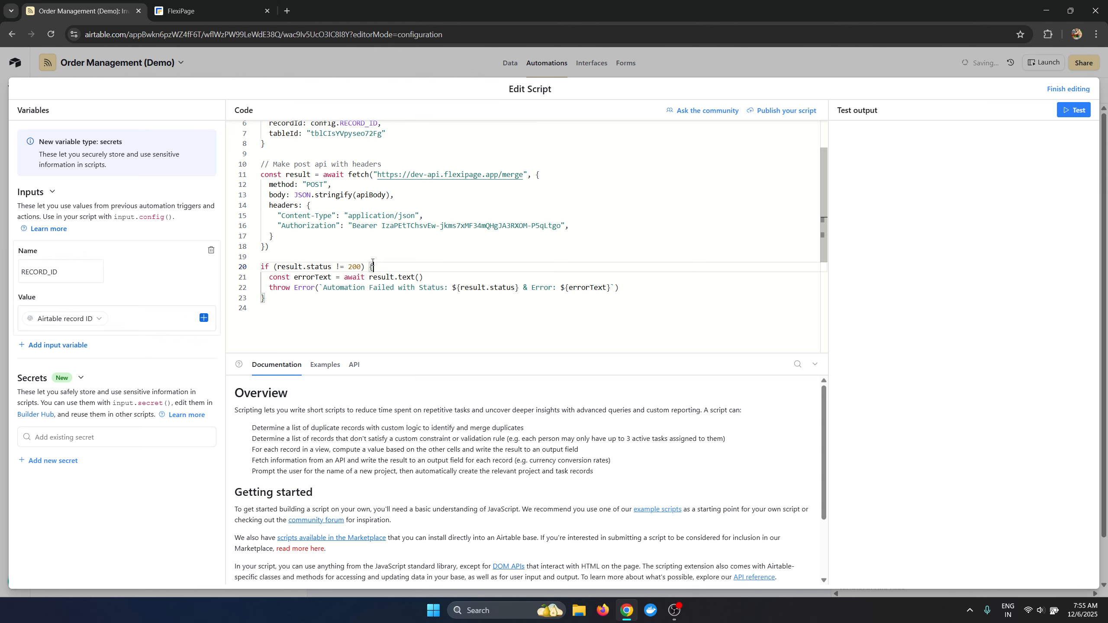
click(1069, 90)
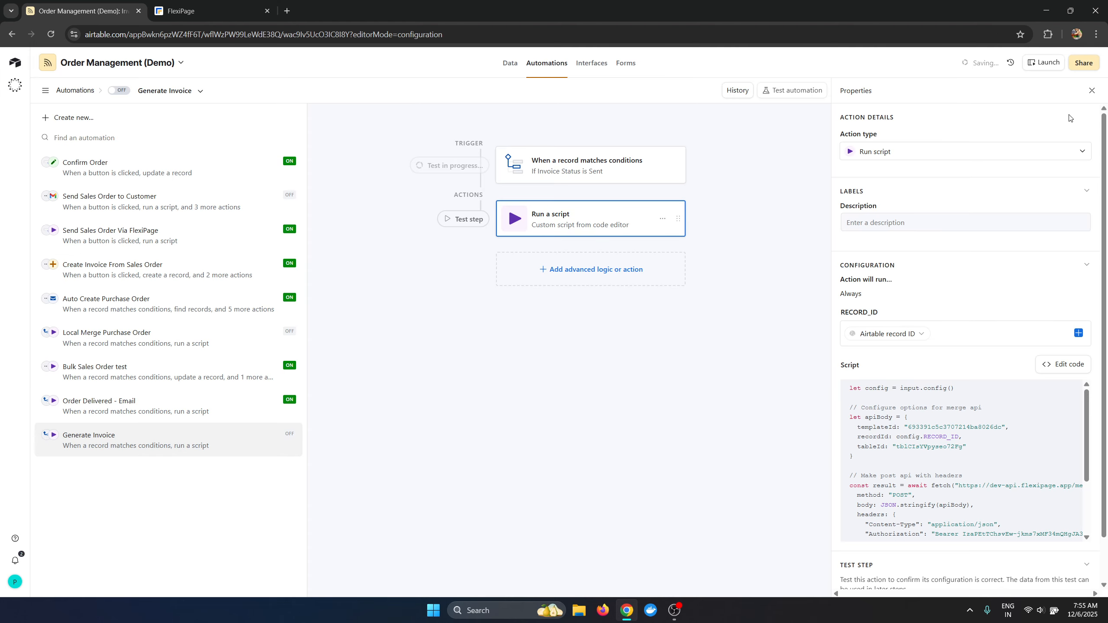
Step: Reopen the script's code, test both the trigger and the script action, and close the script editor
click(1046, 366)
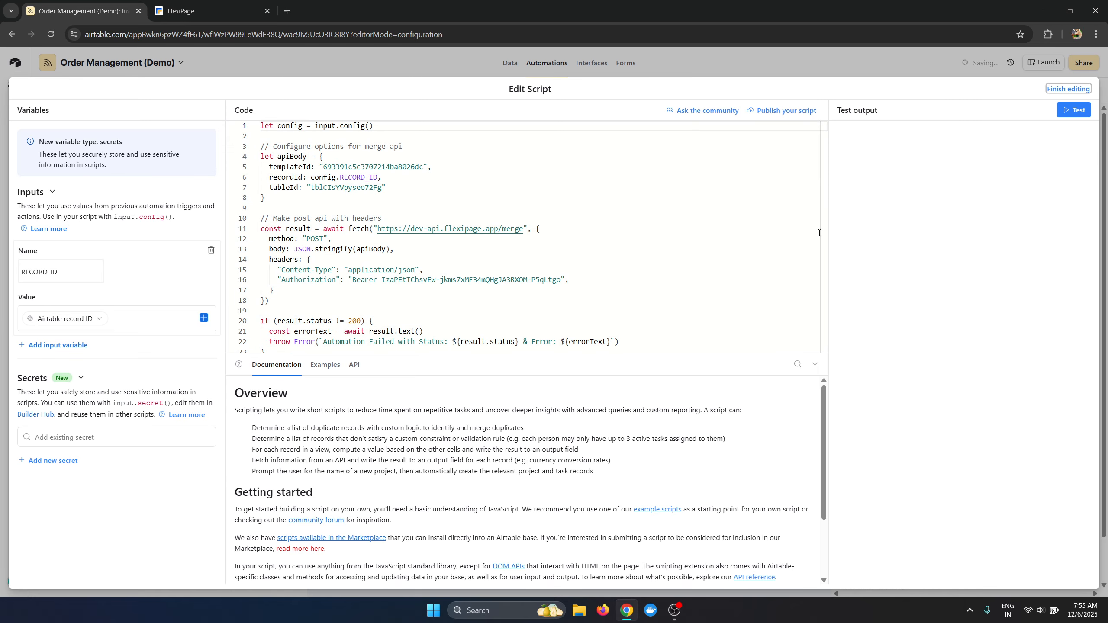
click(1065, 115)
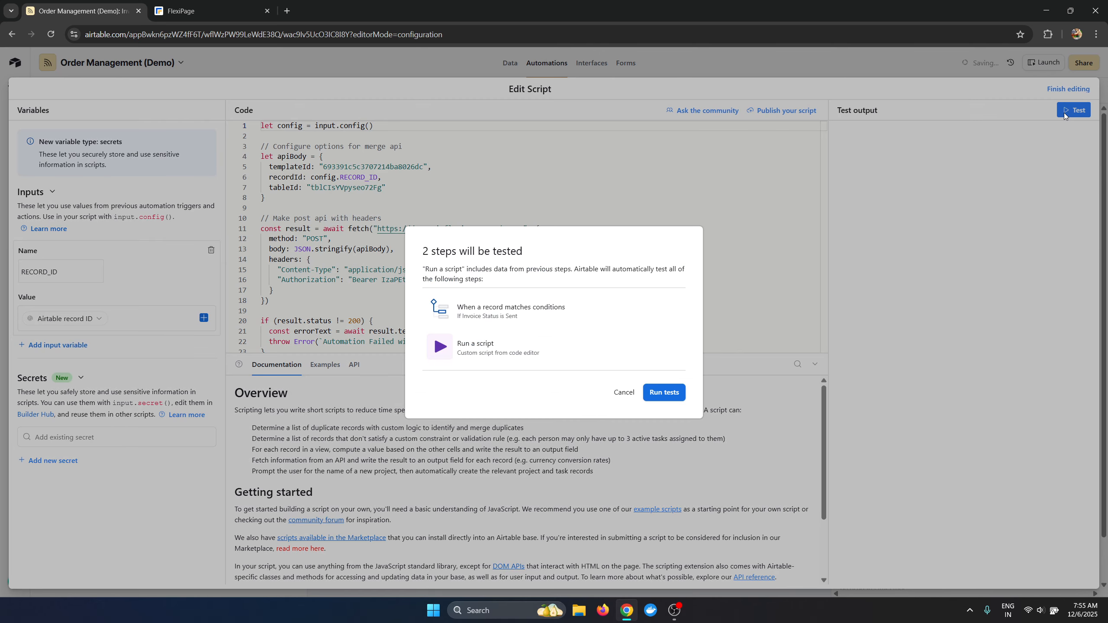
click(665, 399)
click(551, 252)
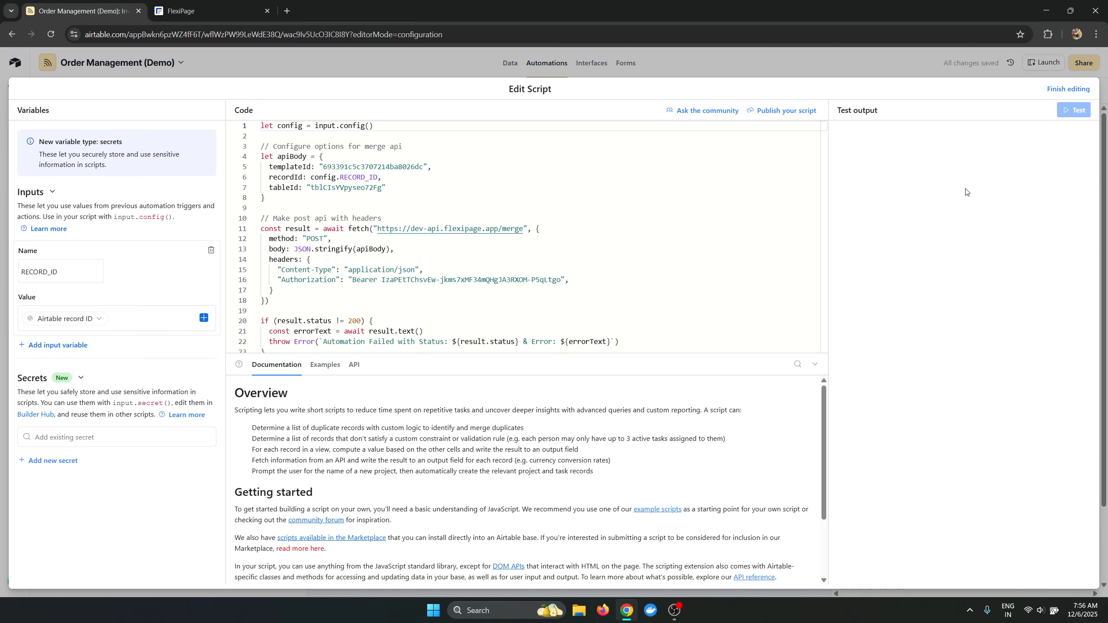
click(1065, 89)
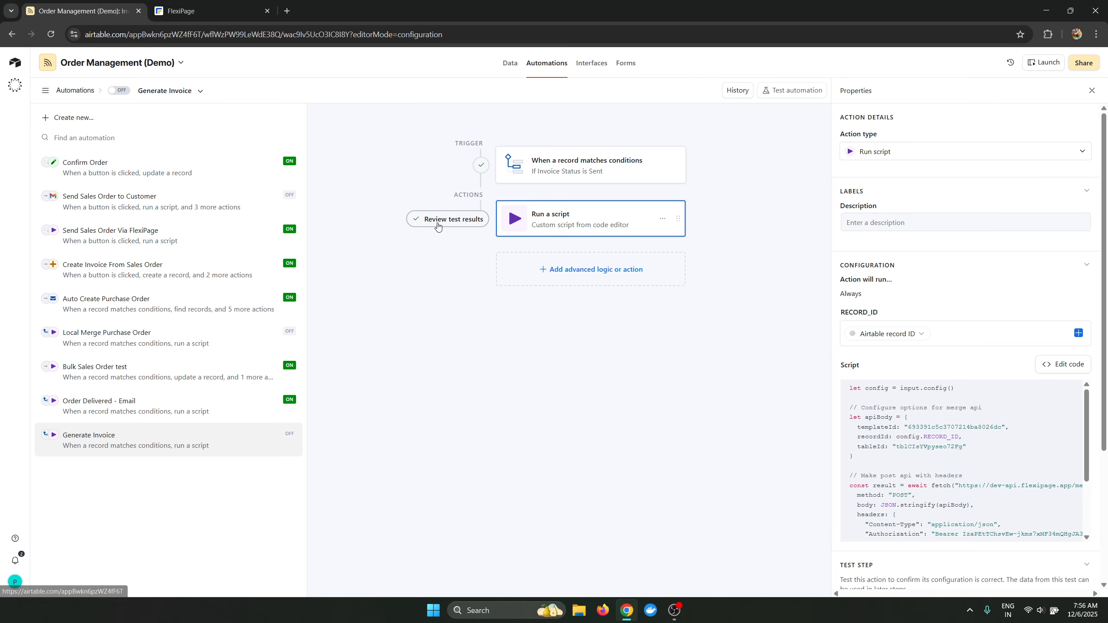
Step: Review the script action's test results and its execution log
click(474, 218)
click(903, 378)
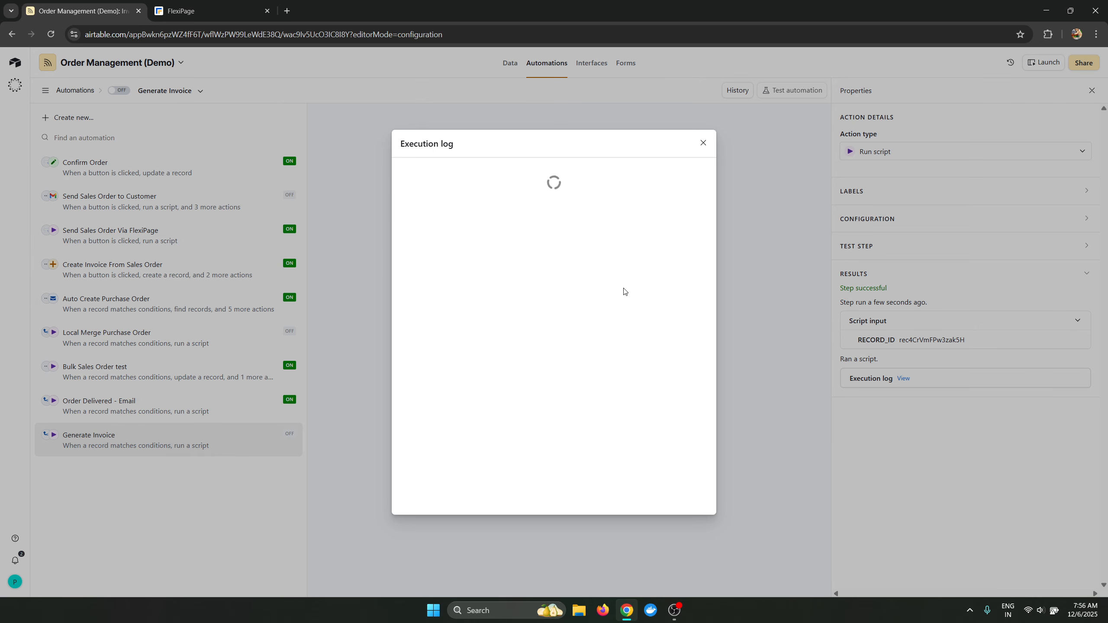
click(702, 149)
Step: Open the Invoice table and inspect the generated PDF in the Invoice Document field of record INV-1001
click(510, 63)
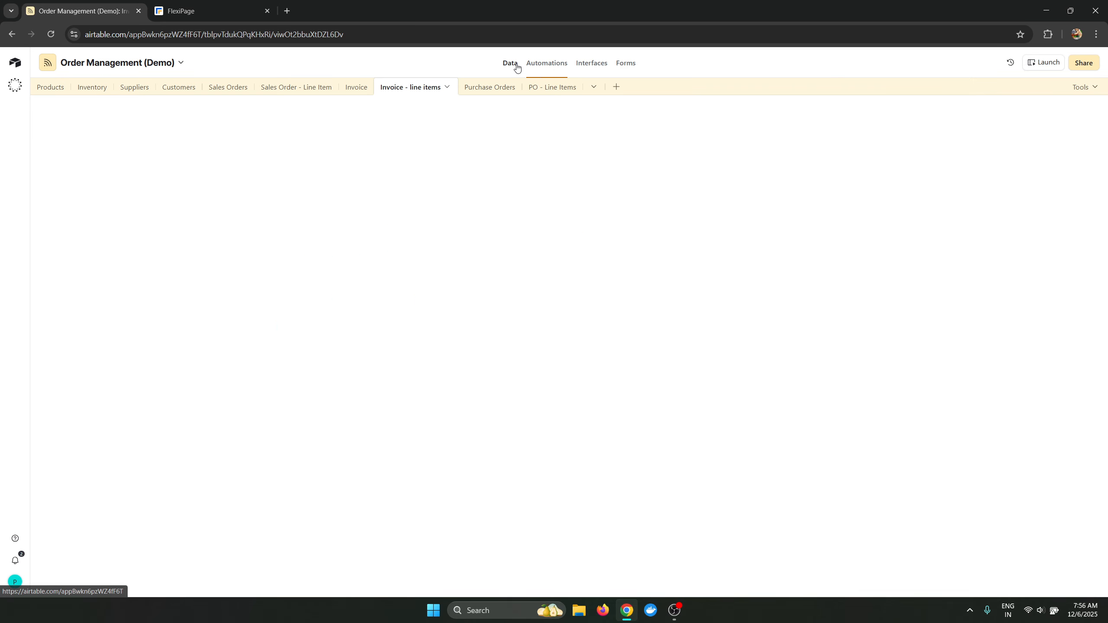
click(589, 355)
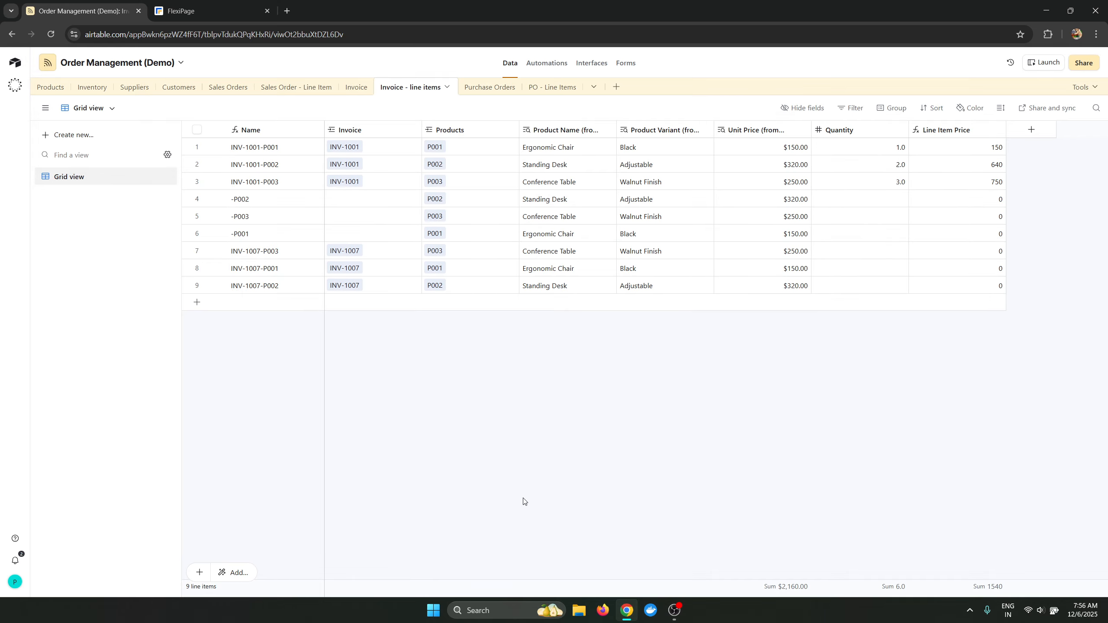
click(356, 87)
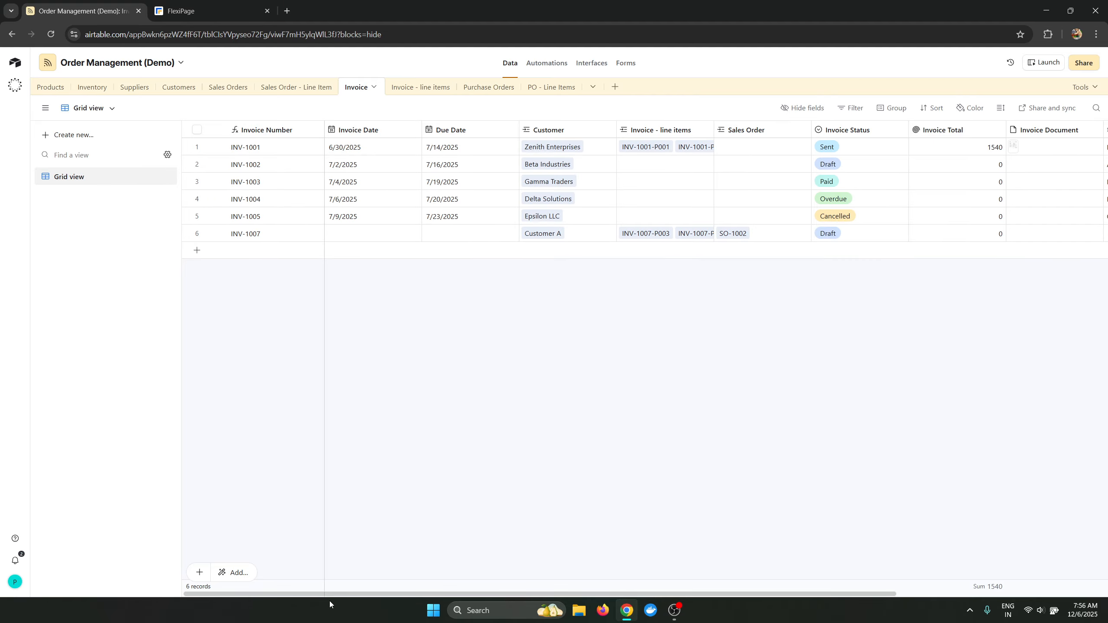
drag(336, 594, 438, 594)
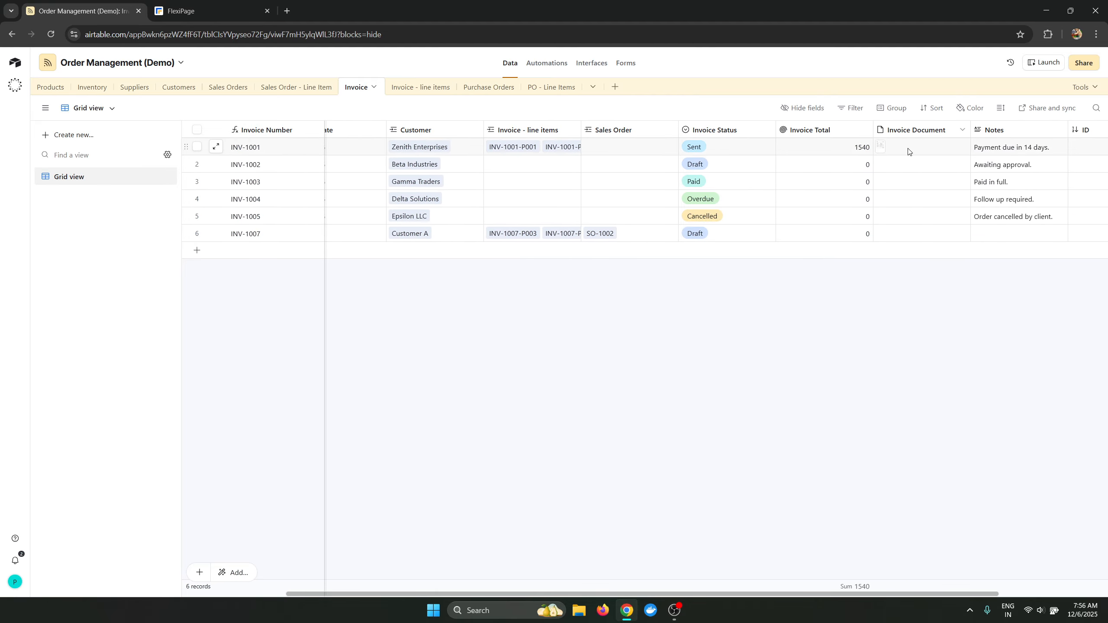
click(881, 148)
click(895, 150)
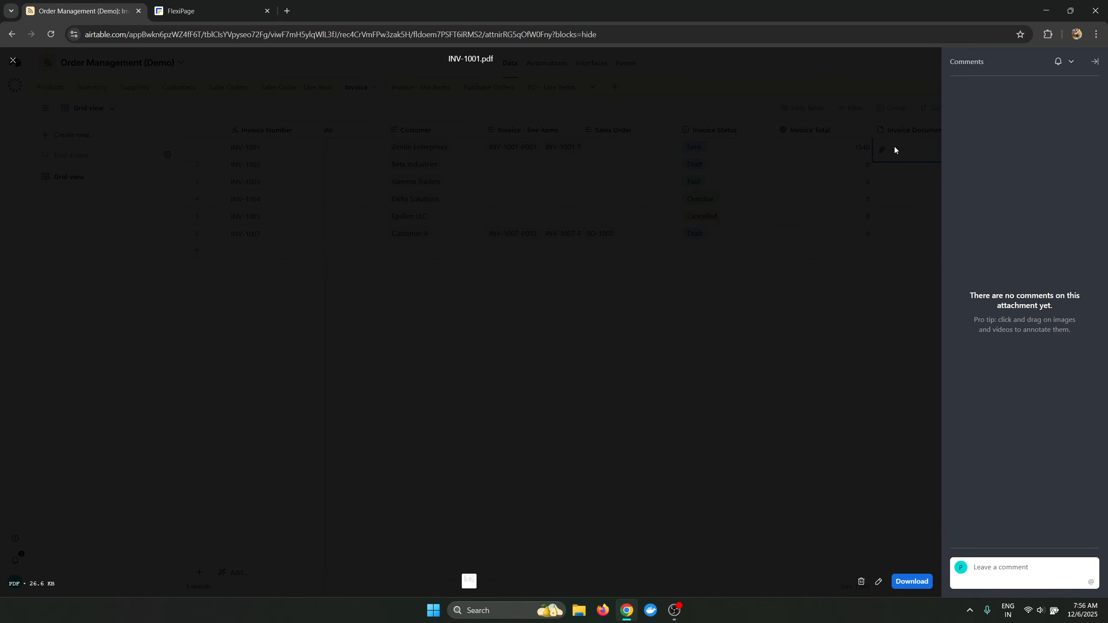
key(Escape)
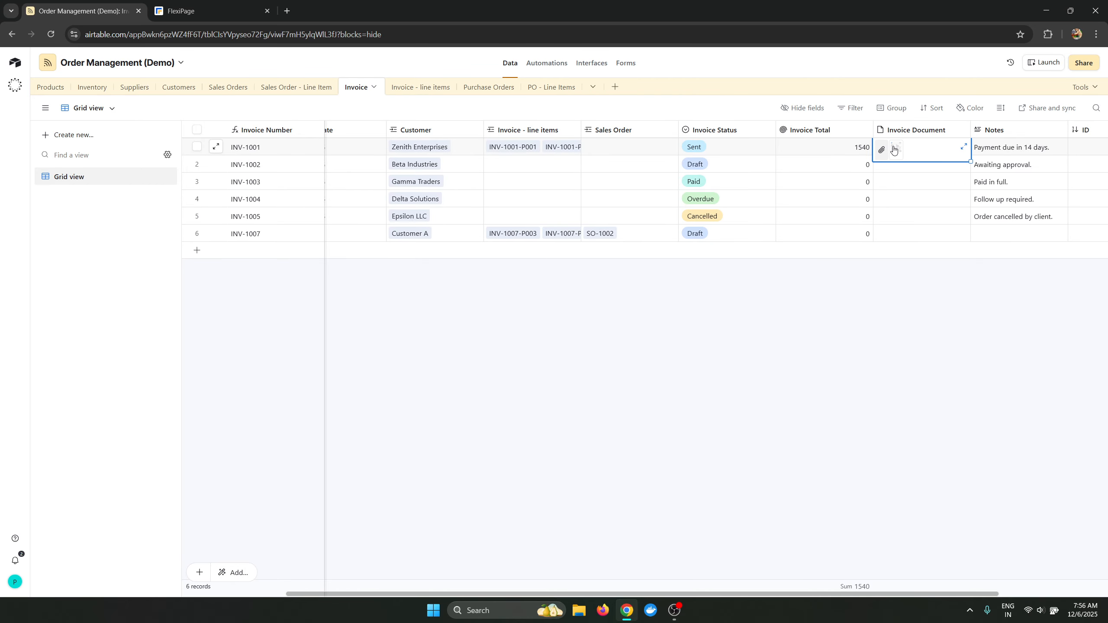
click(895, 149)
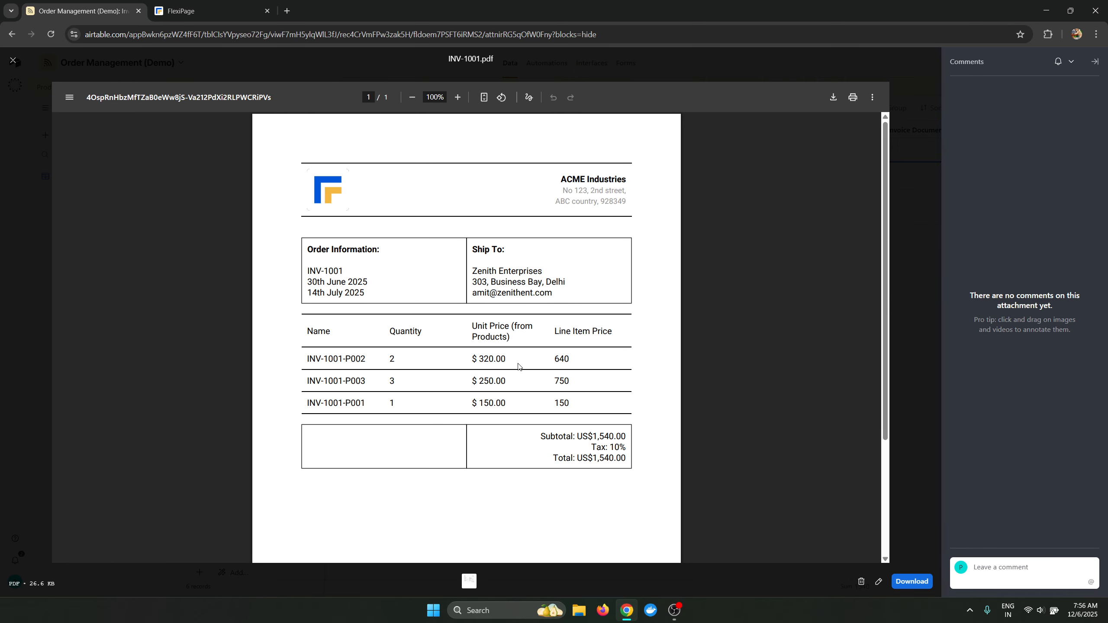
click(13, 61)
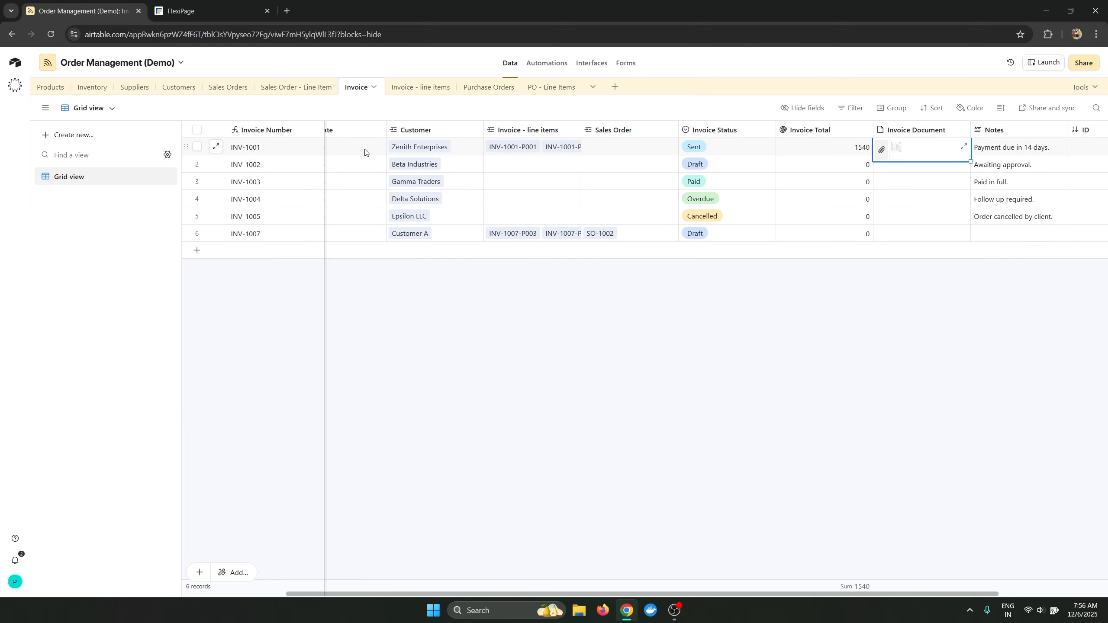
Step: Switch back to the Invoice Template in the FlexiPage editor
click(220, 4)
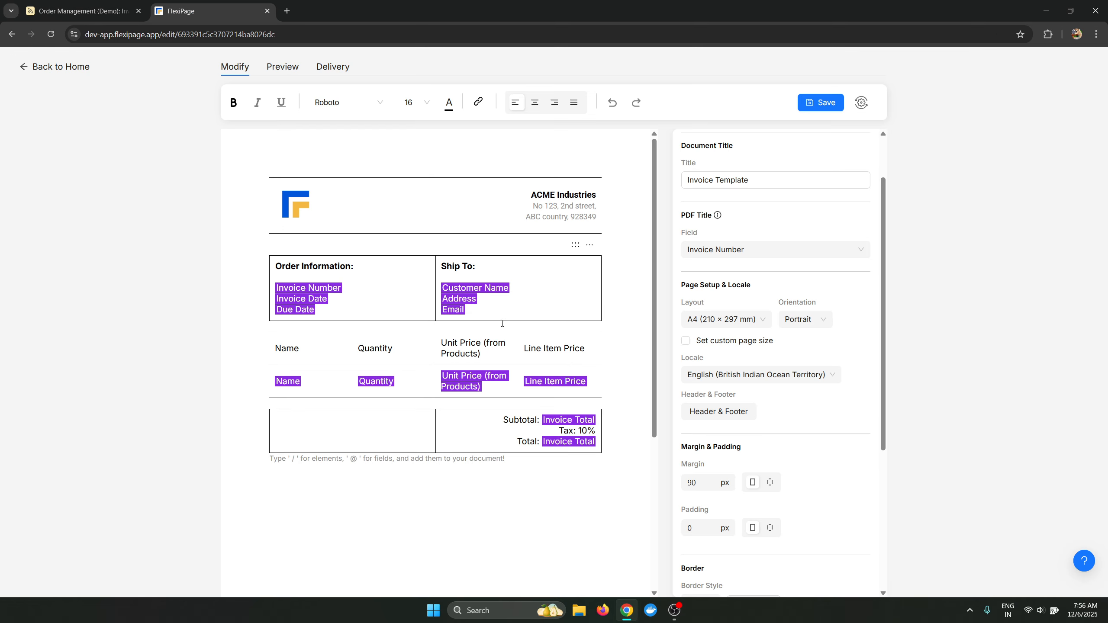